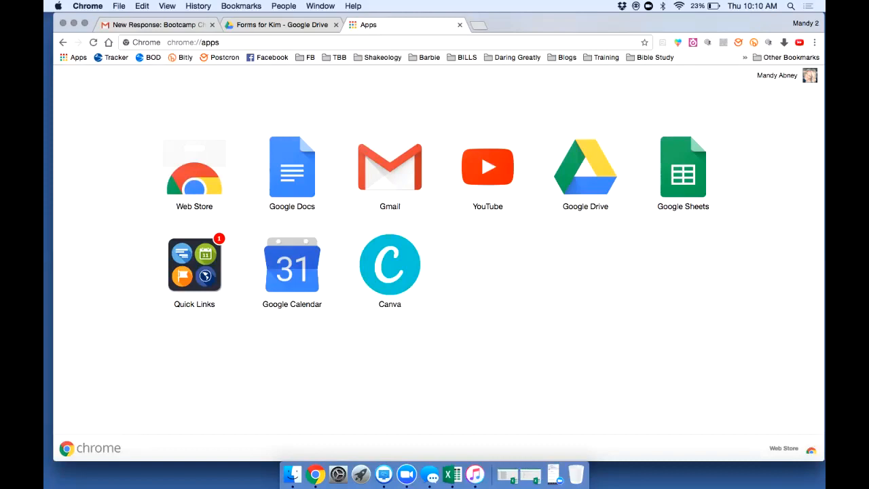
# Search the web for 'google forms' in Chrome and open the Google Forms site
pyautogui.press('super+l')
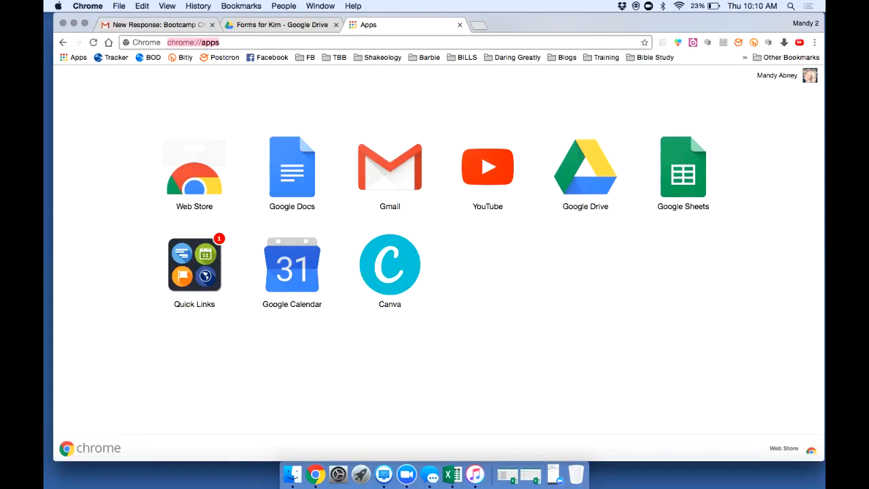
pyautogui.write('google forms')
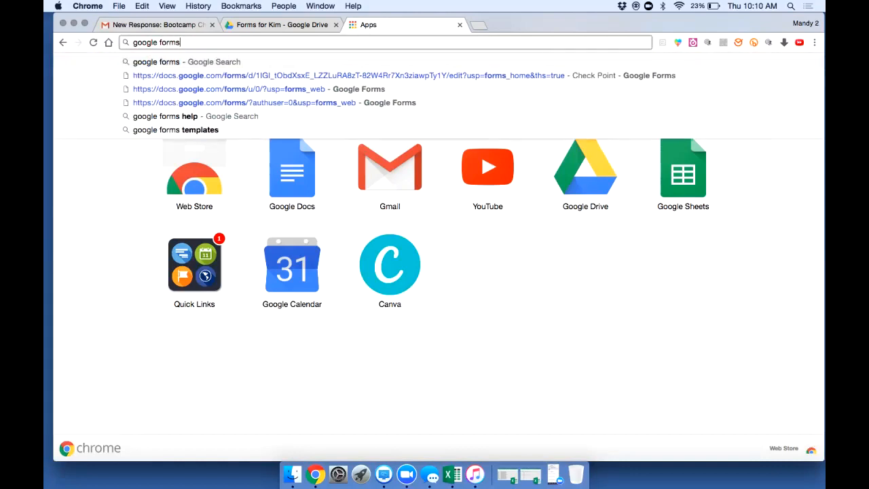
pyautogui.press('Return')
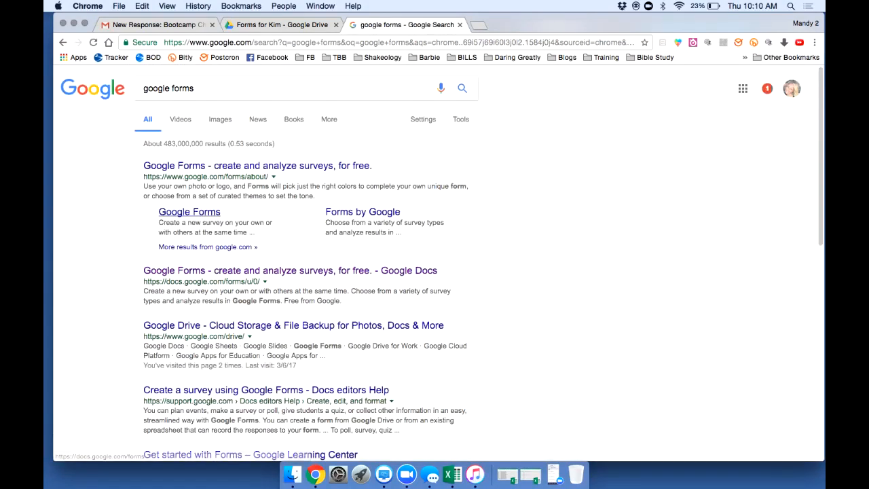
pyautogui.click(190, 212)
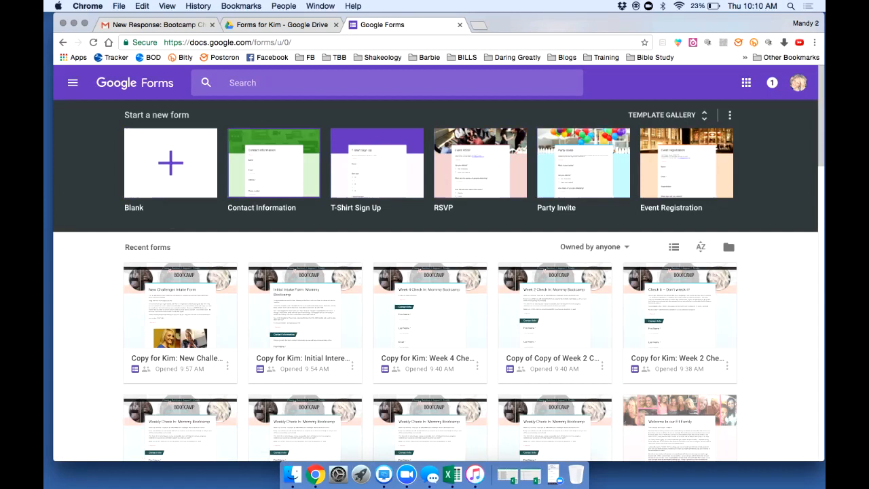
# Create a Contact Information form titled 'New Challenger Intake' with description 'Description of Challenge'
pyautogui.click(274, 164)
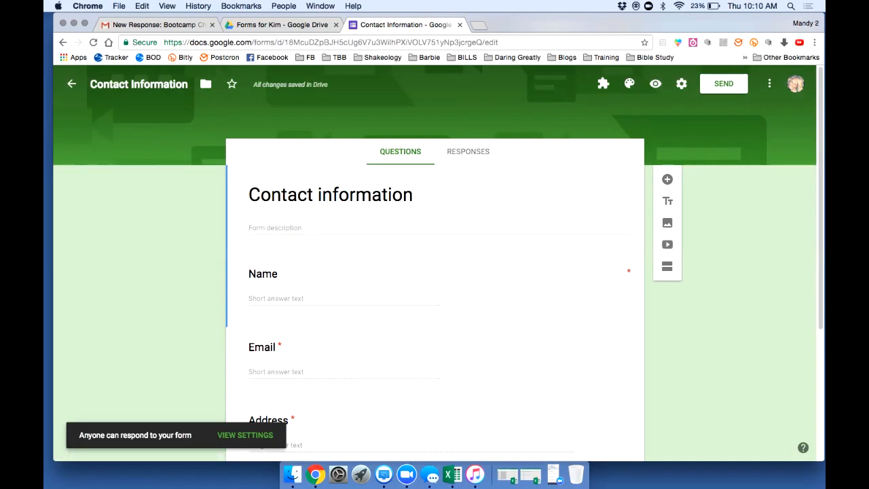
pyautogui.click(330, 195)
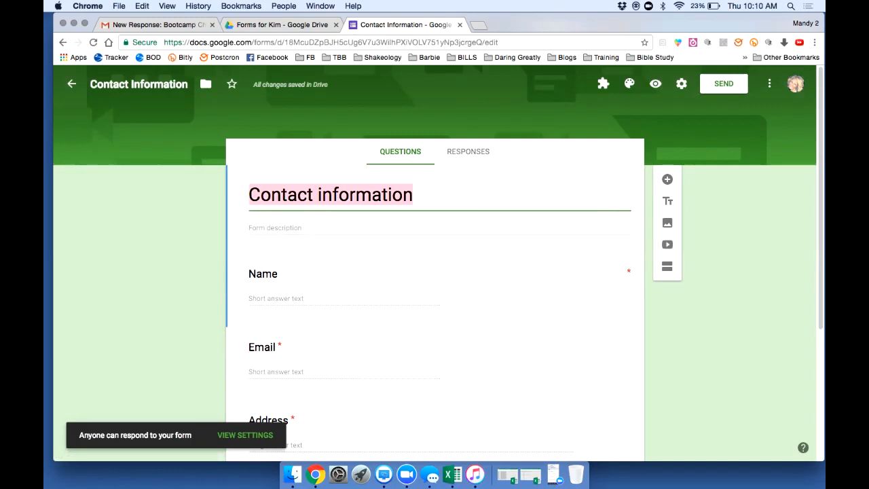
pyautogui.write('New Ch')
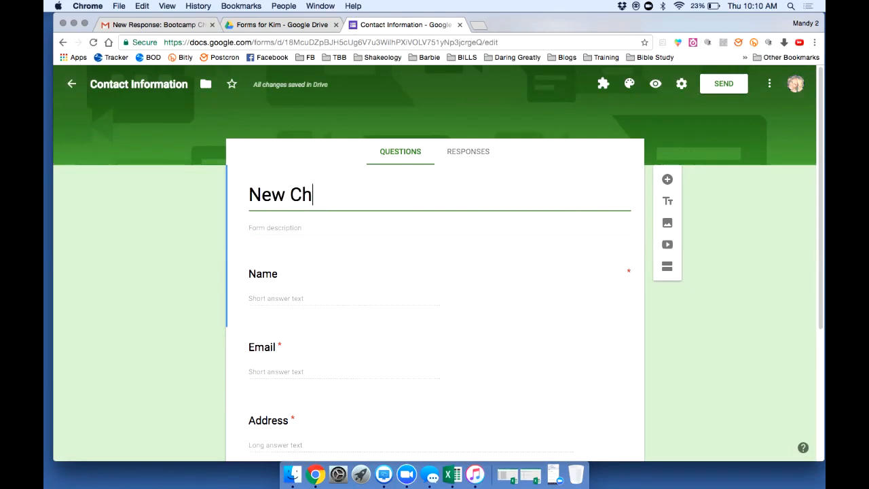
pyautogui.write('allenger')
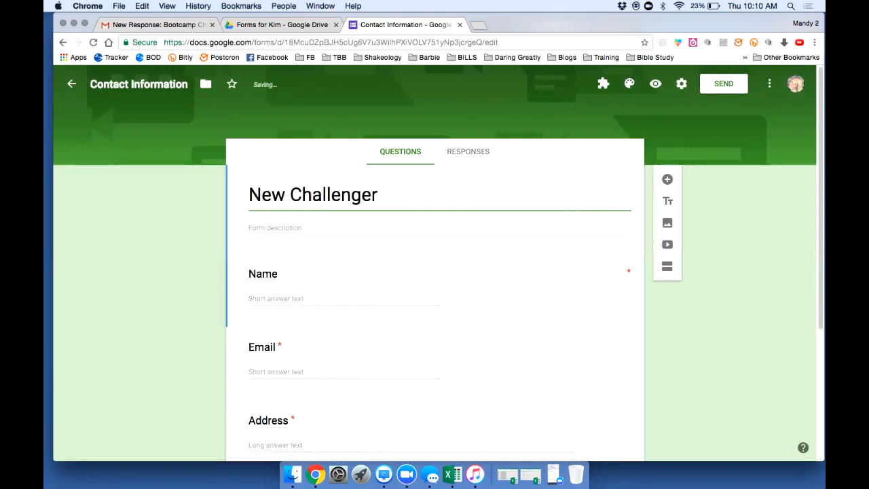
pyautogui.write(' Inta')
pyautogui.press('BackSpace')
pyautogui.write('take')
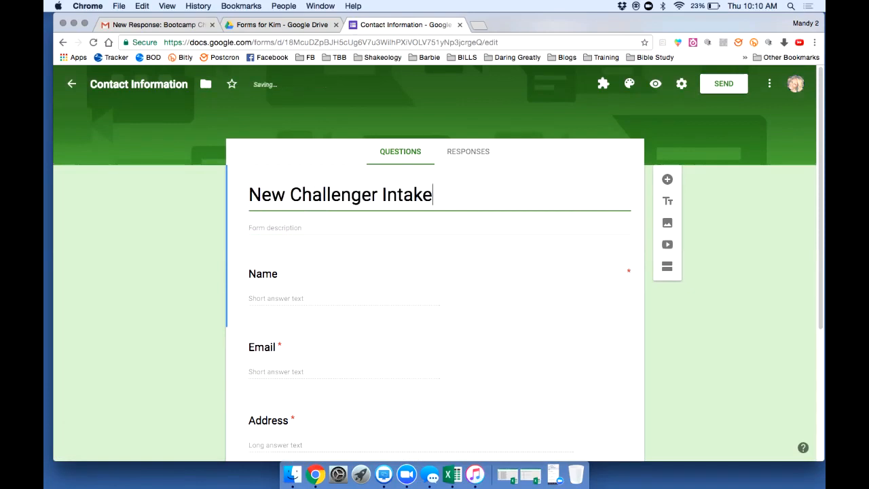
pyautogui.press('Tab')
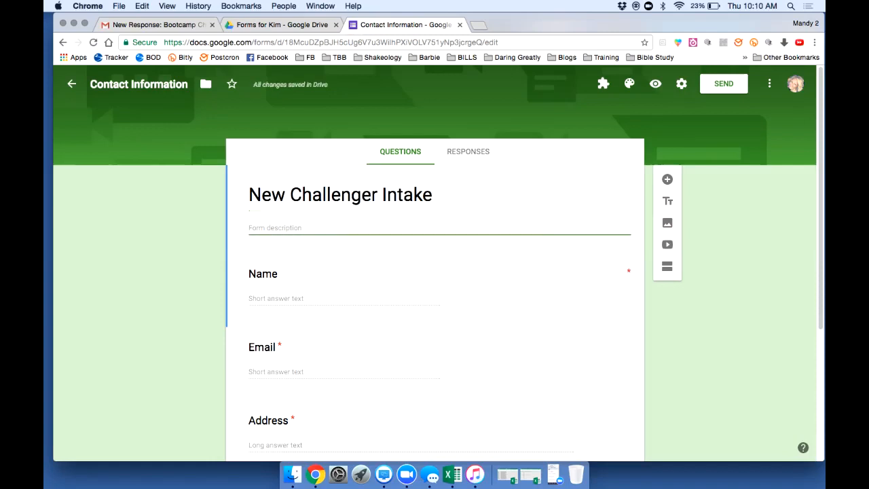
pyautogui.write('Description of C')
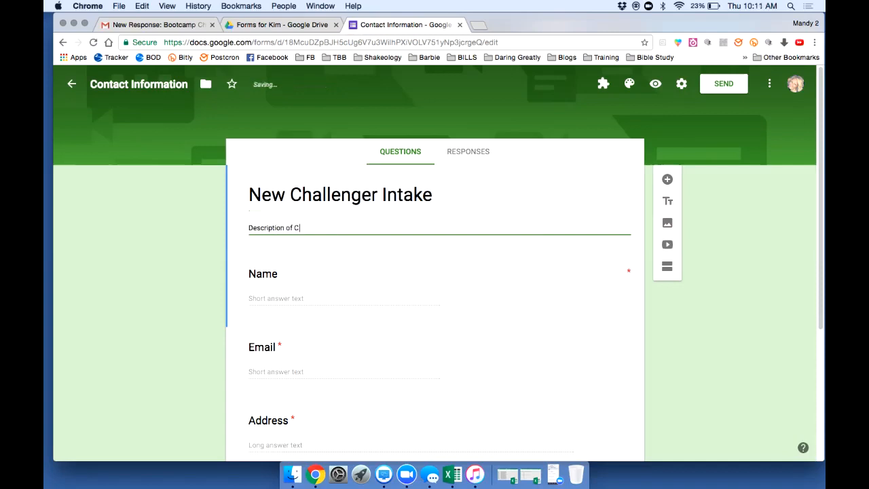
pyautogui.write('hallenge')
# Retitle the Name question 'First Name and Last', keeping it a Short answer question
pyautogui.click(264, 274)
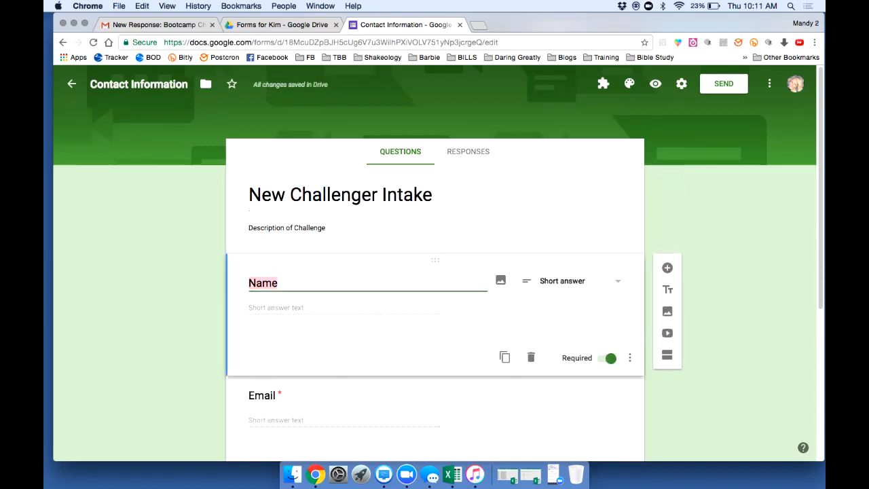
pyautogui.click(572, 282)
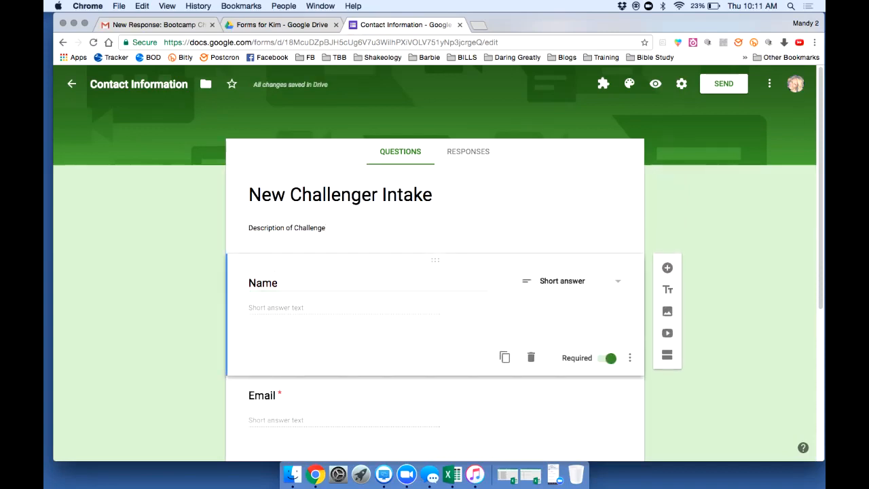
pyautogui.click(340, 195)
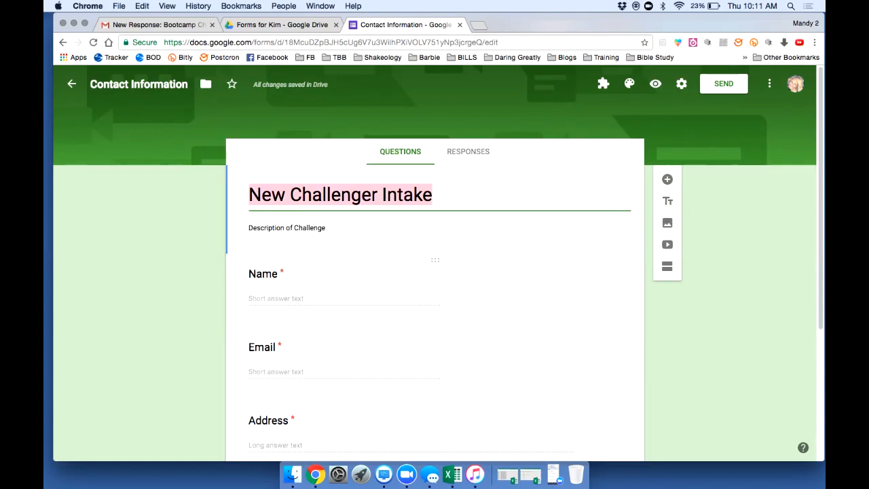
pyautogui.click(340, 278)
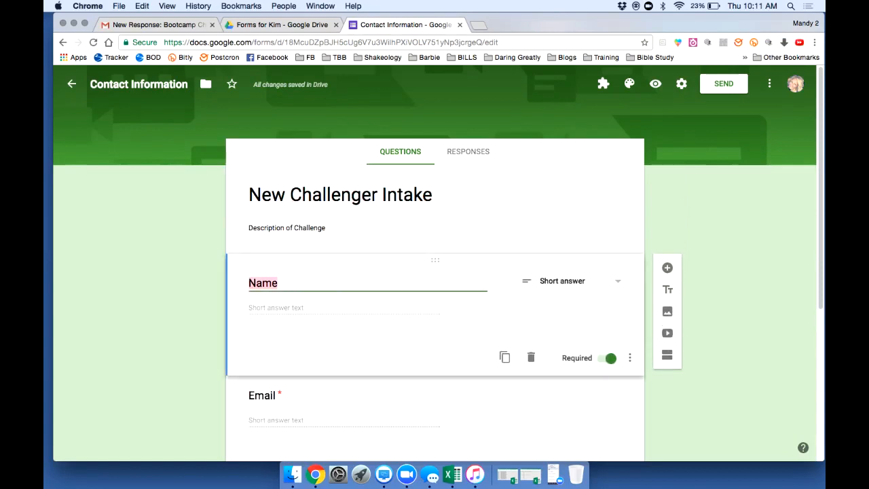
pyautogui.click(366, 340)
pyautogui.click(275, 283)
pyautogui.write('First Name')
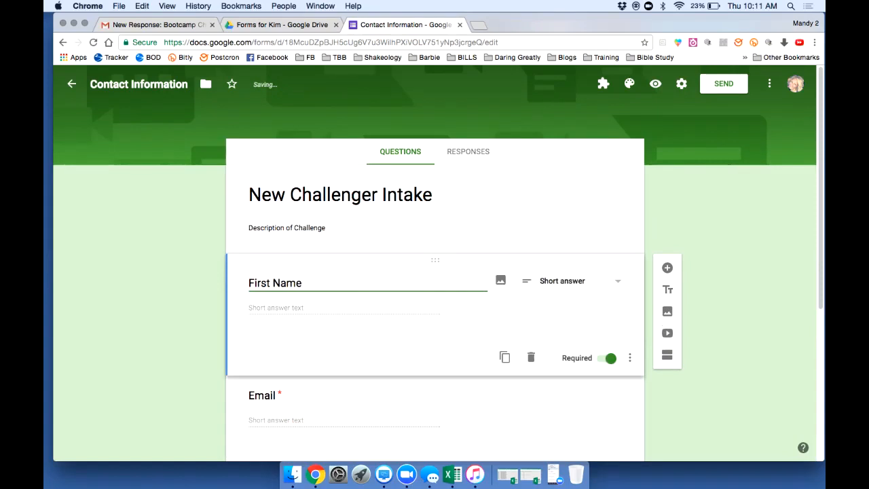
pyautogui.write(' and Last')
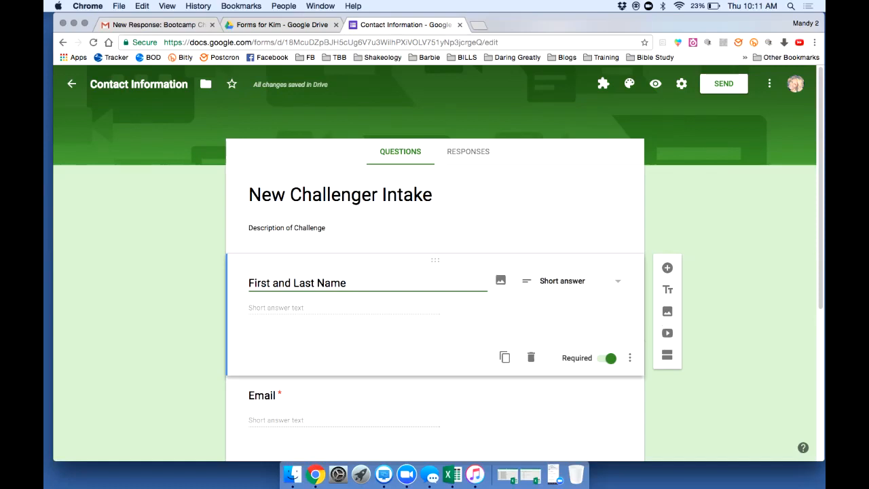
pyautogui.click(574, 281)
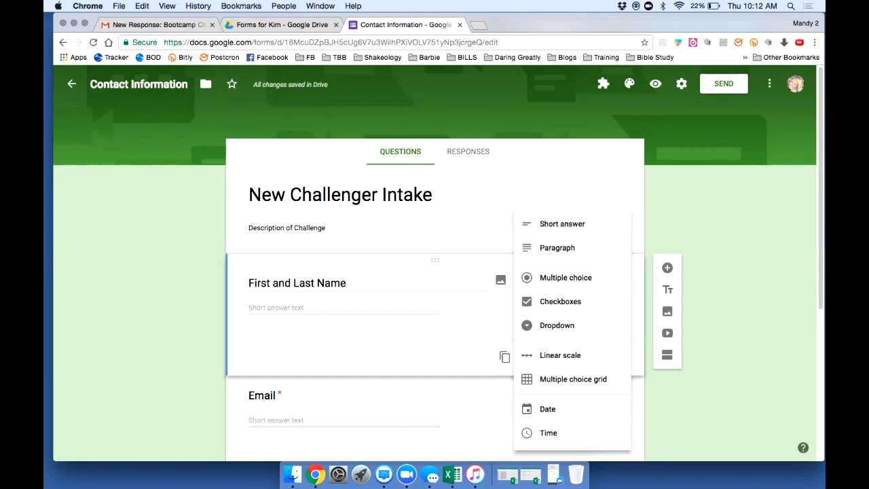
pyautogui.press('Escape')
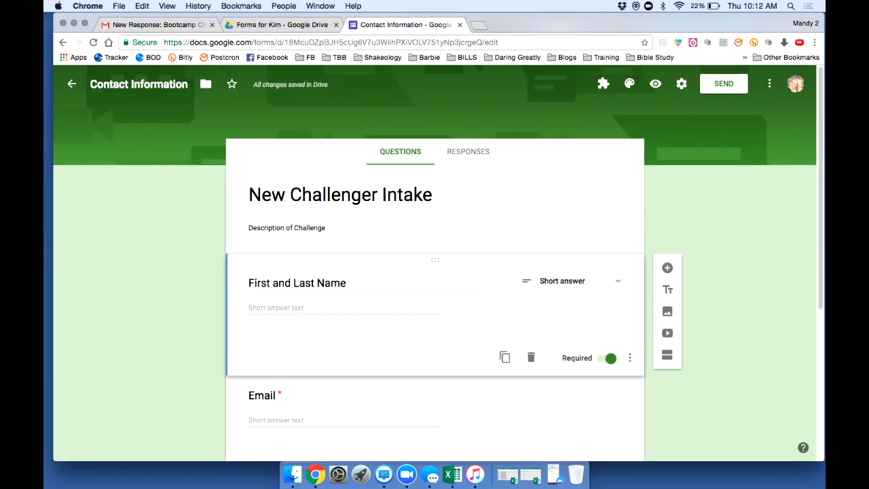
# Retitle the name question 'First Name'
pyautogui.click(297, 283)
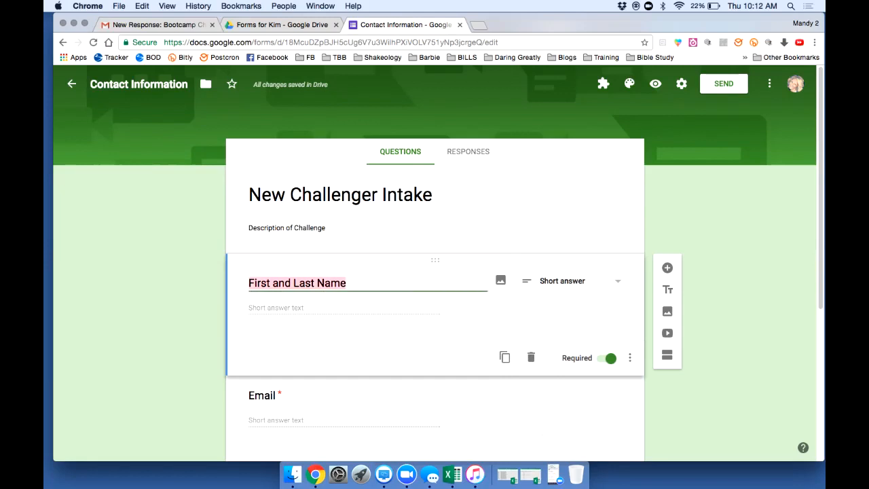
pyautogui.write('First Name')
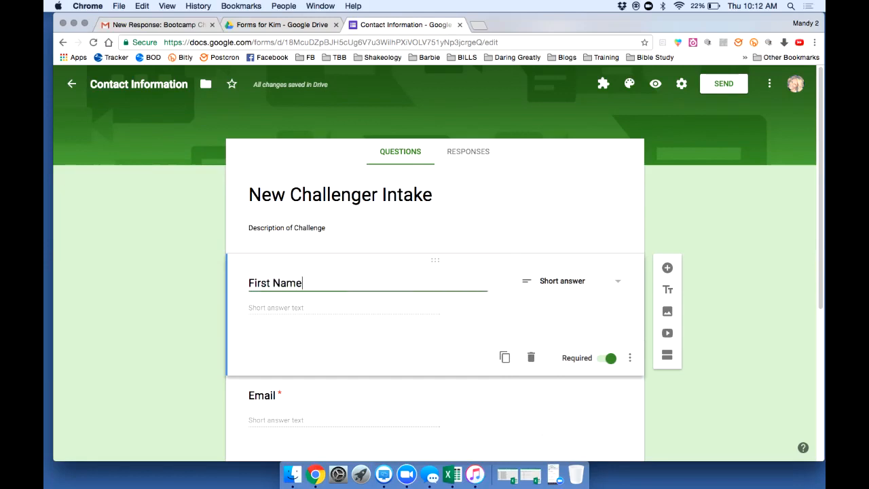
pyautogui.click(721, 291)
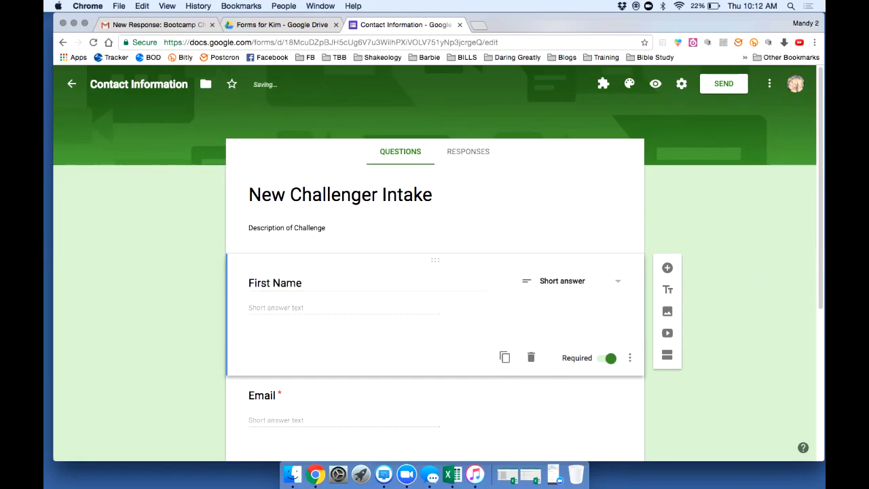
pyautogui.scroll(-3, 435, 285)
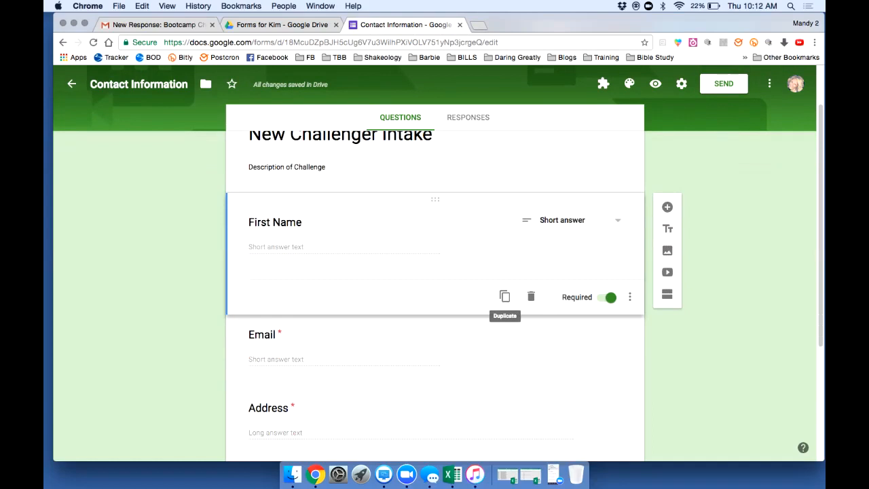
# Duplicate the First Name question and rename the copy 'Last Name'
pyautogui.click(504, 296)
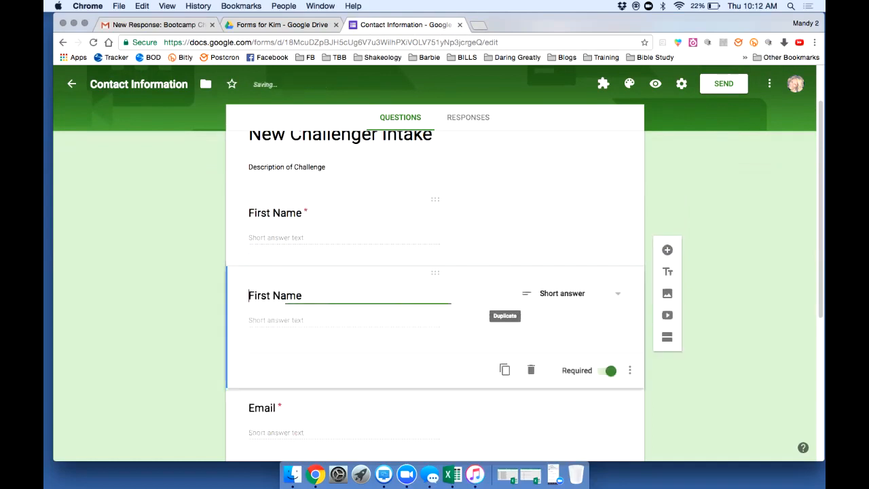
pyautogui.doubleClick(259, 295)
pyautogui.write('Last')
pyautogui.press('Tab')
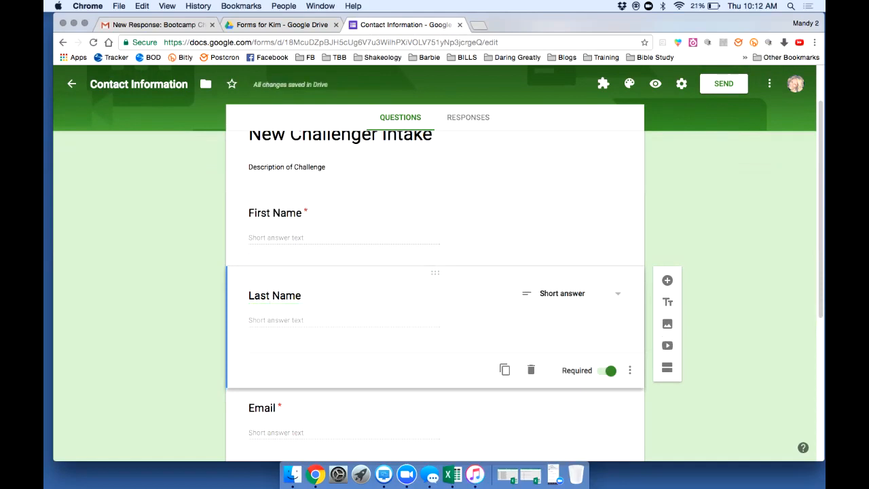
pyautogui.scroll(-3, 435, 292)
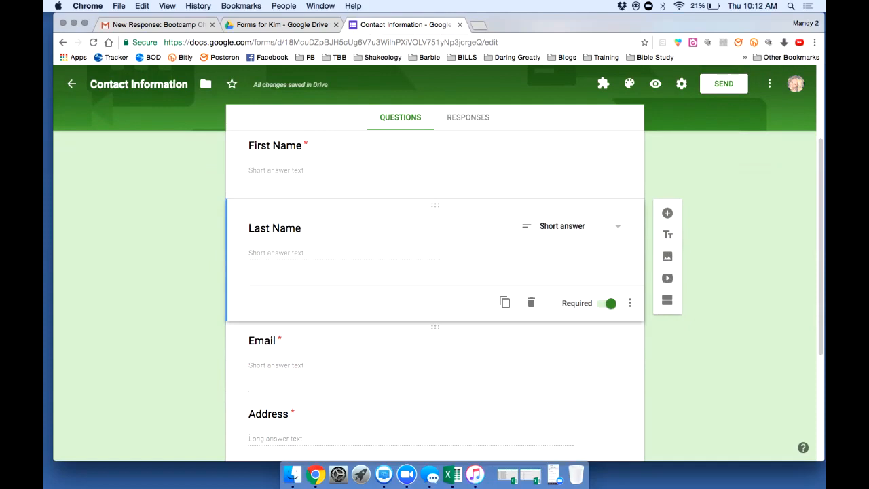
pyautogui.click(353, 353)
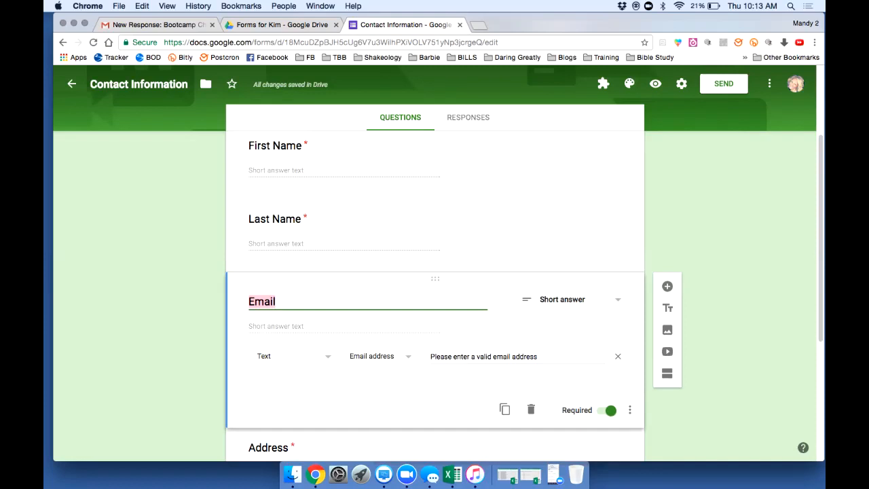
# Add Email response validation: Text > Email address, error 'Please enter valid email address'
pyautogui.click(630, 411)
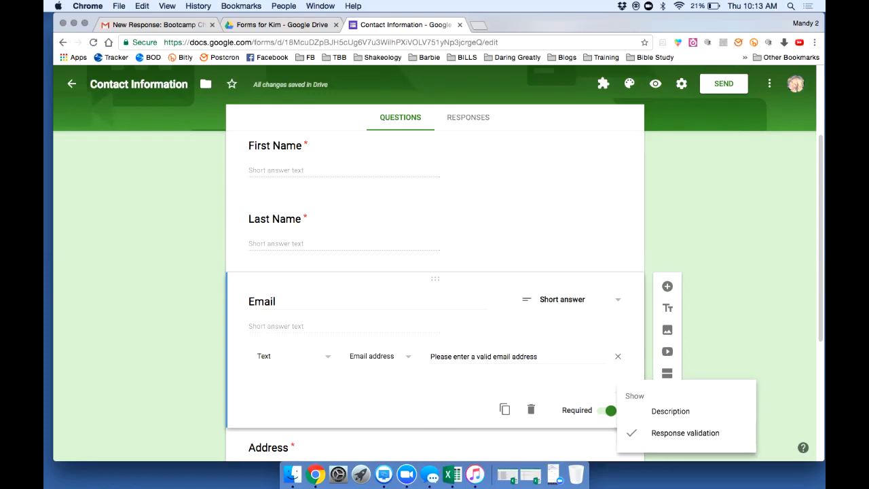
pyautogui.click(686, 433)
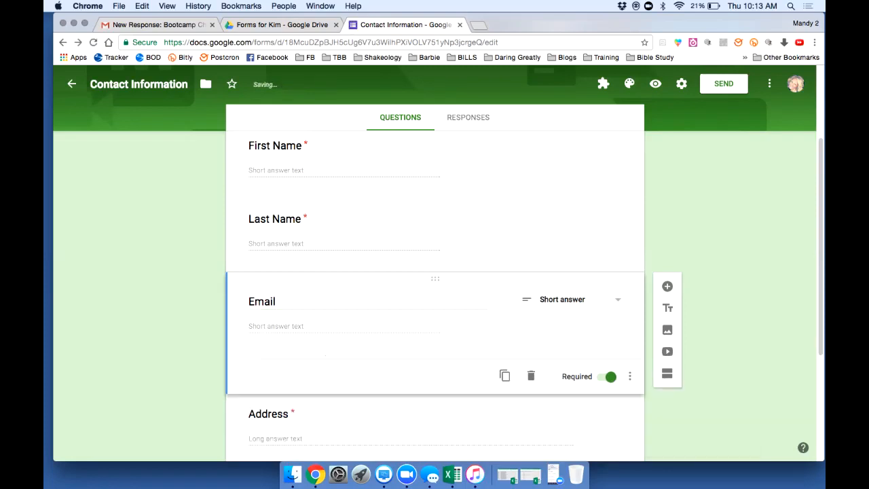
pyautogui.click(629, 377)
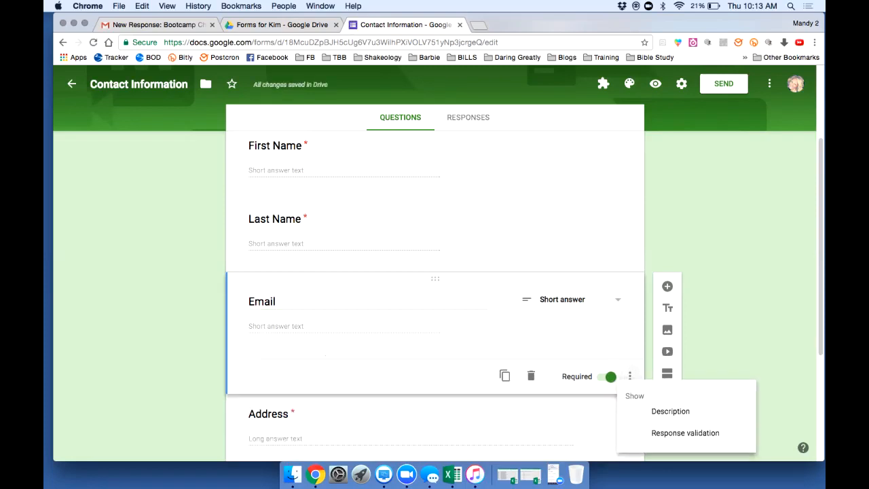
pyautogui.click(685, 433)
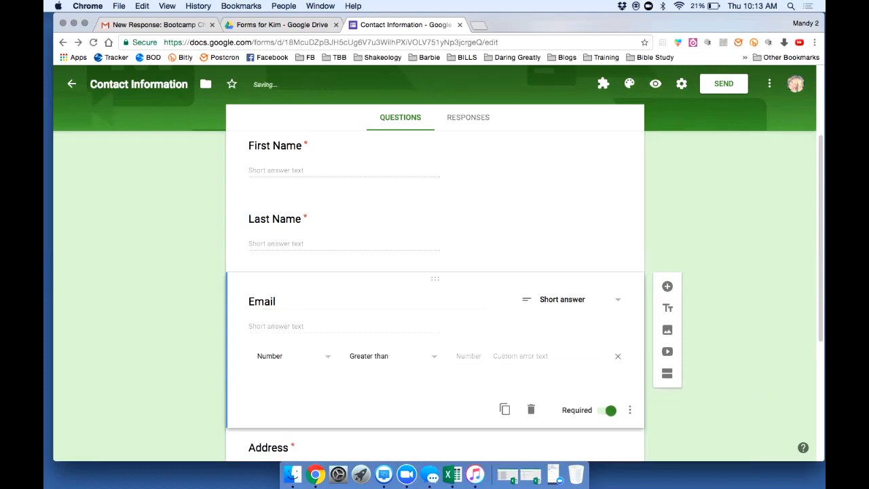
pyautogui.click(294, 356)
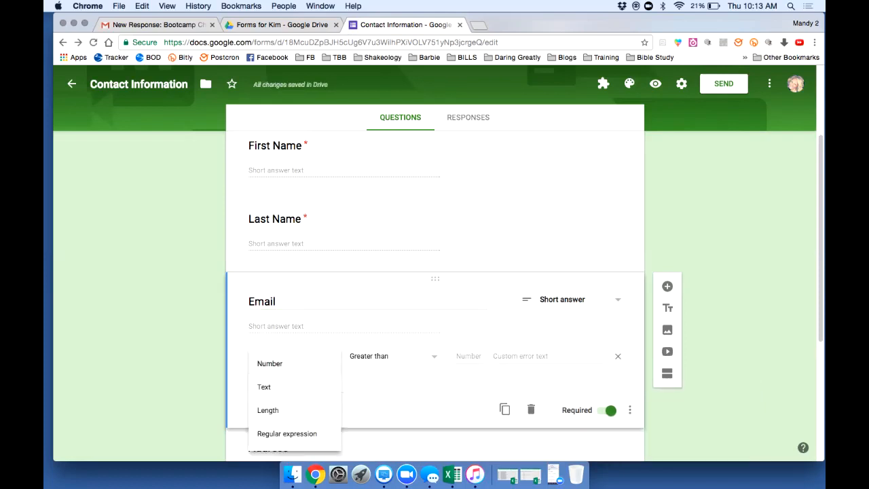
pyautogui.click(264, 387)
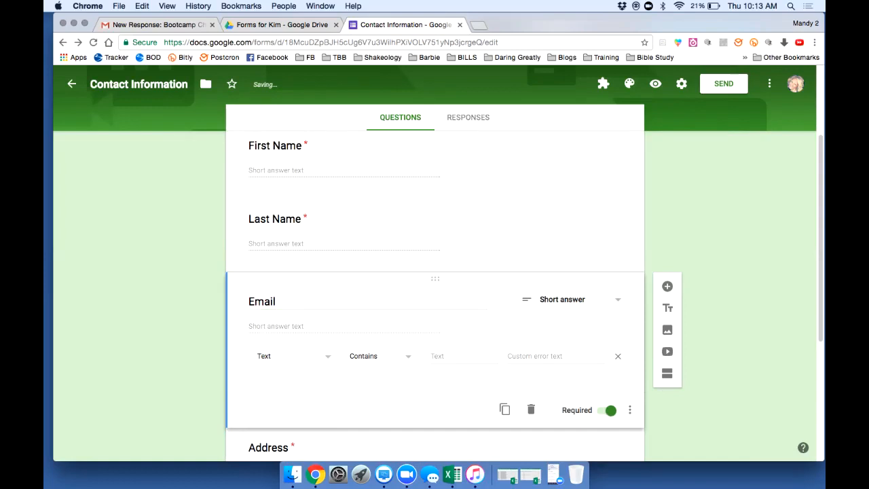
pyautogui.click(379, 356)
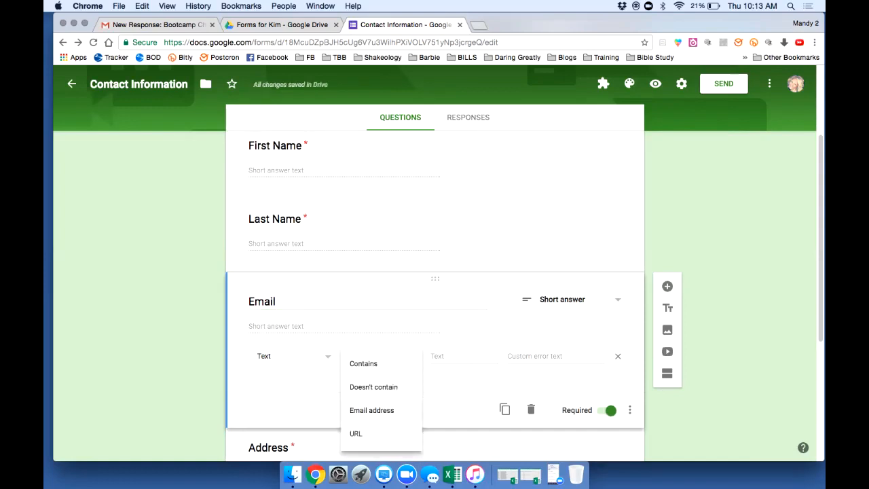
pyautogui.click(371, 410)
pyautogui.click(462, 356)
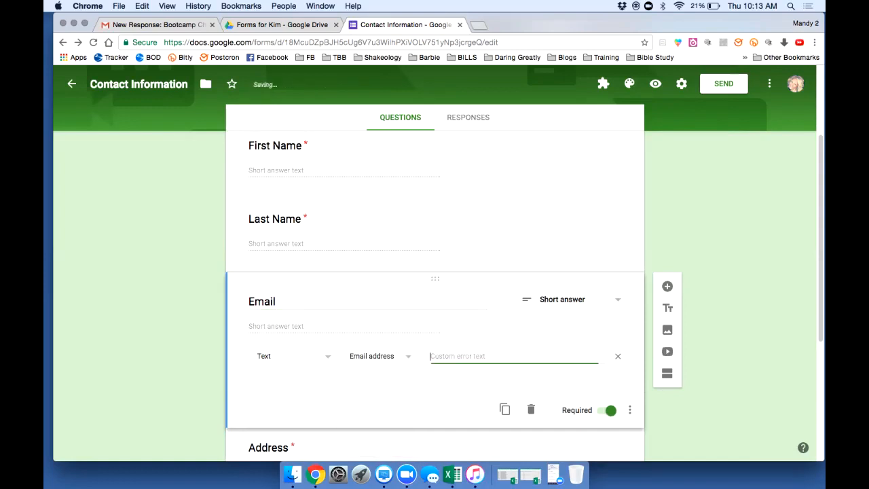
pyautogui.write('Please')
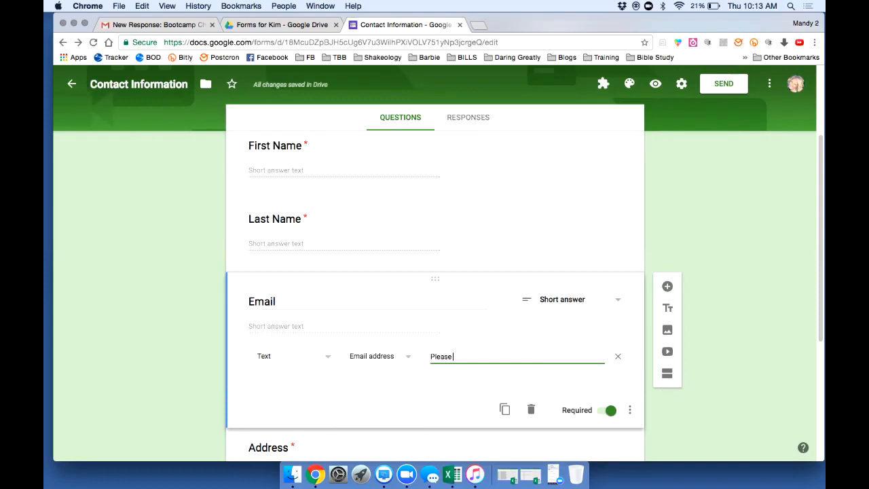
pyautogui.write(' enter valid email address')
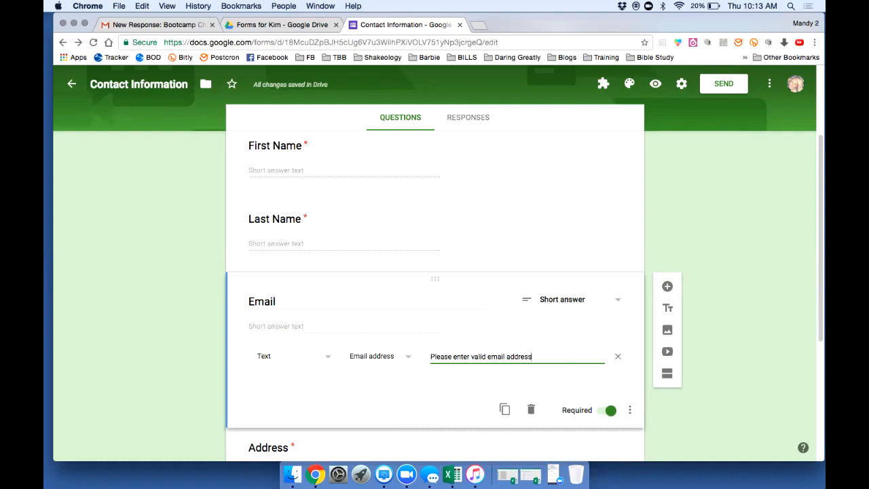
pyautogui.scroll(-5, 435, 292)
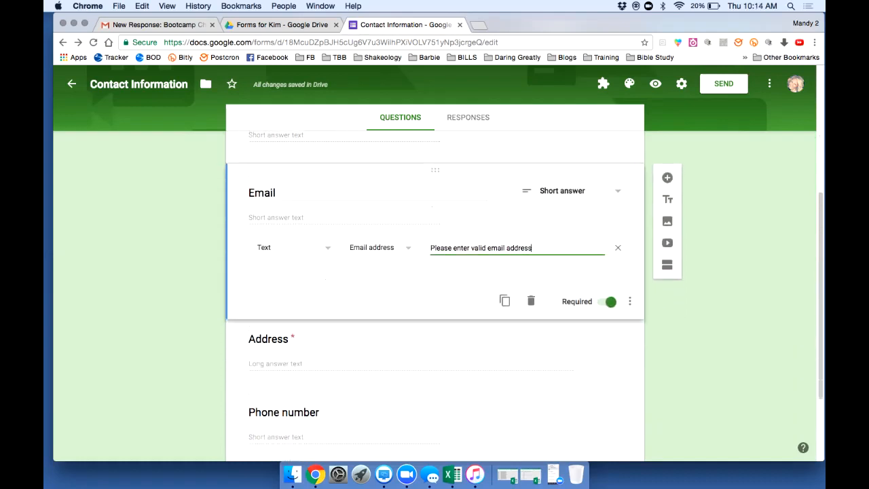
pyautogui.click(629, 262)
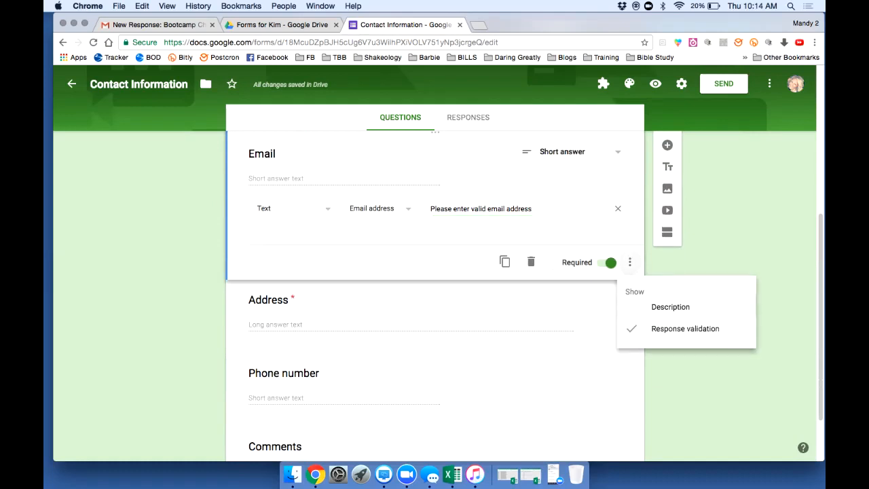
pyautogui.click(670, 307)
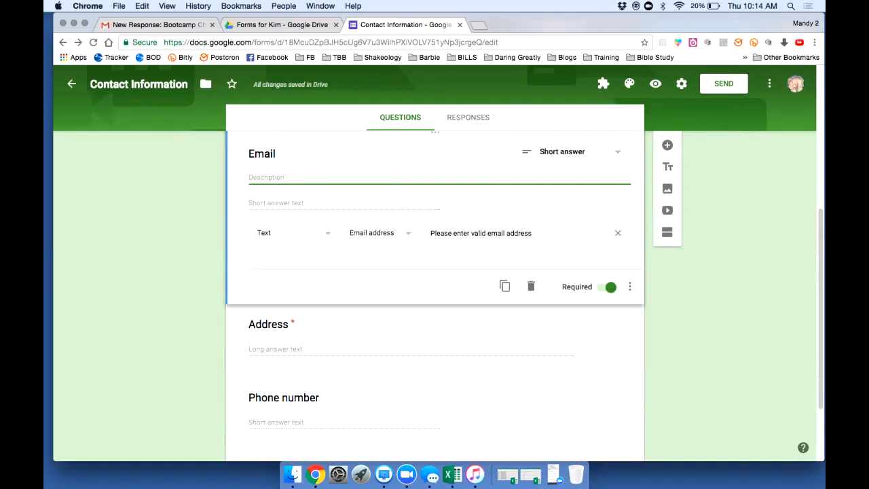
pyautogui.click(629, 286)
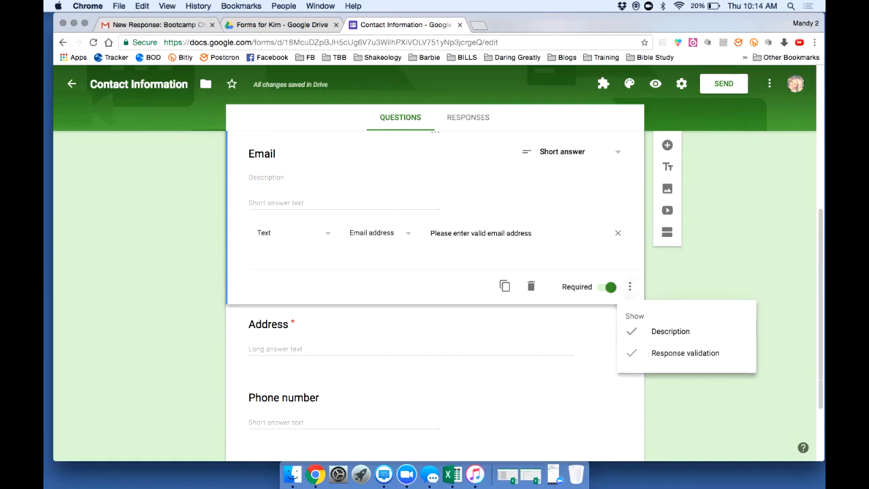
pyautogui.click(664, 331)
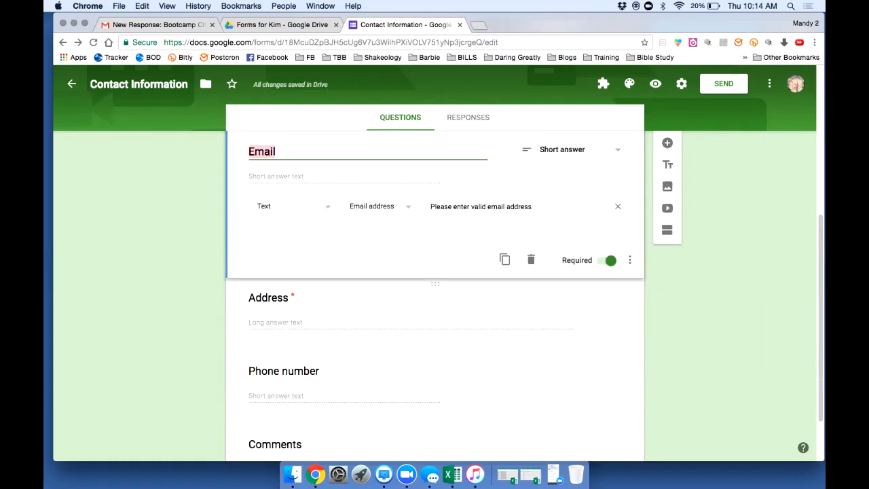
pyautogui.scroll(-3, 434, 285)
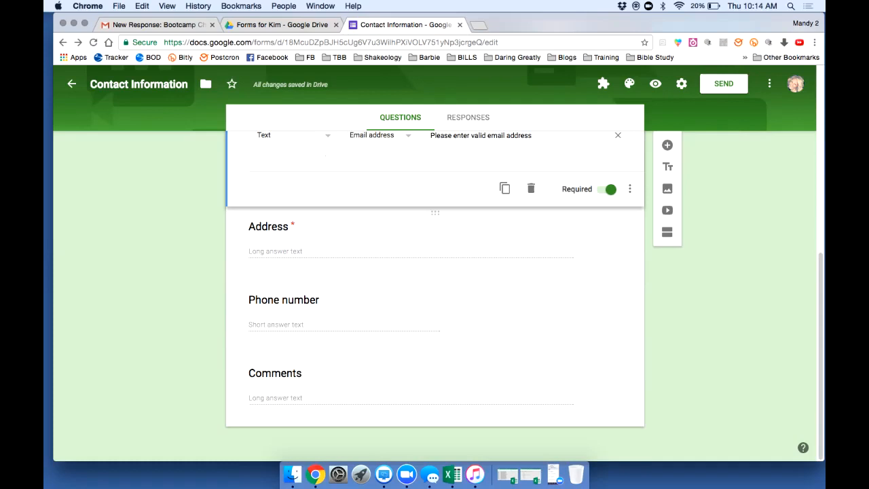
pyautogui.click(339, 383)
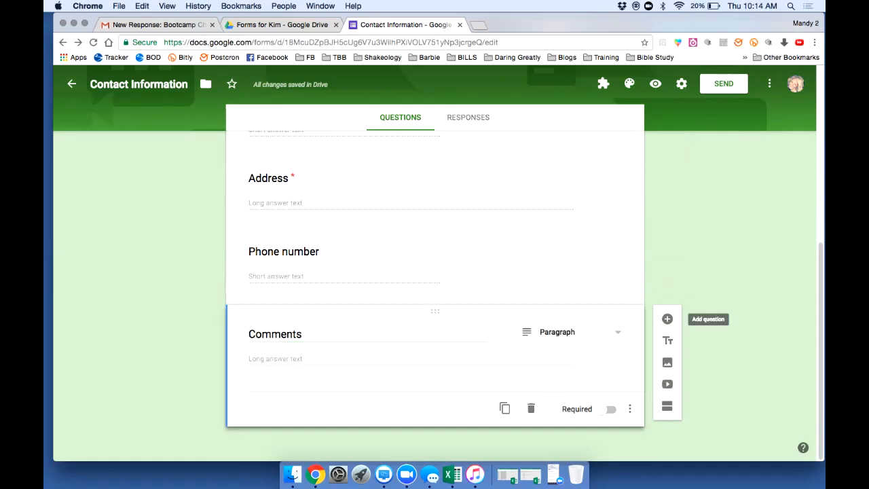
pyautogui.click(667, 319)
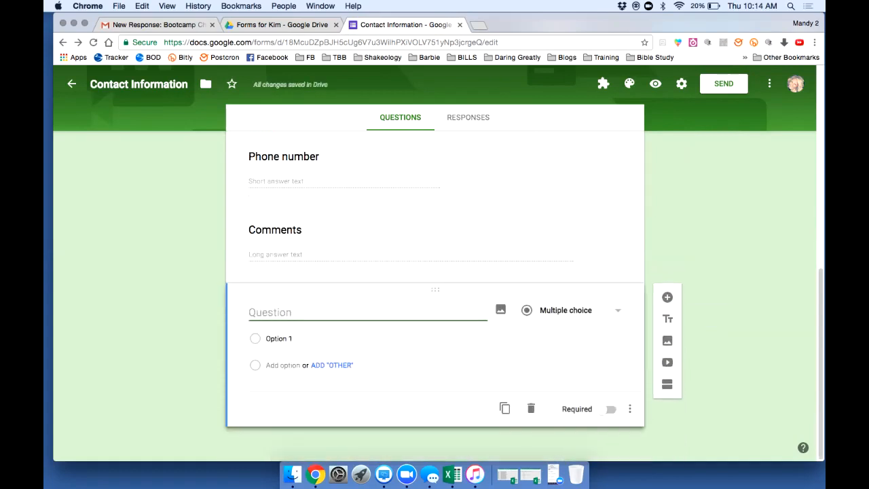
pyautogui.click(573, 311)
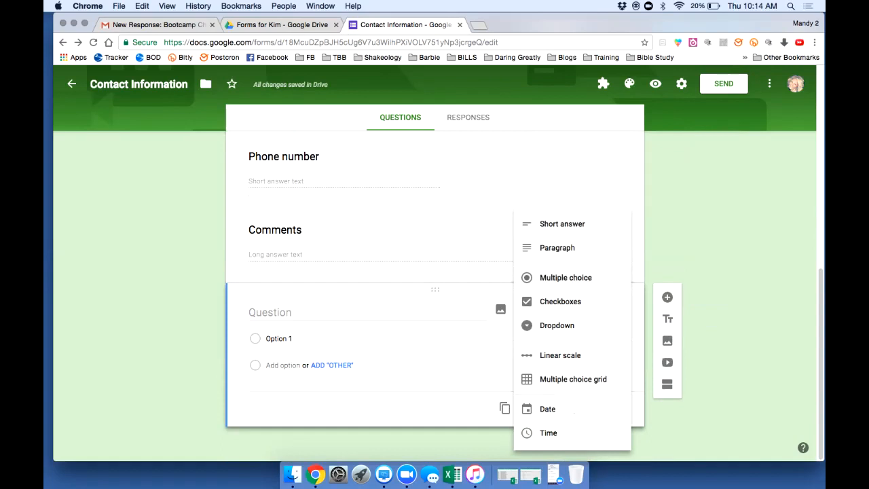
pyautogui.click(557, 325)
pyautogui.click(270, 314)
pyautogui.write('Add question here')
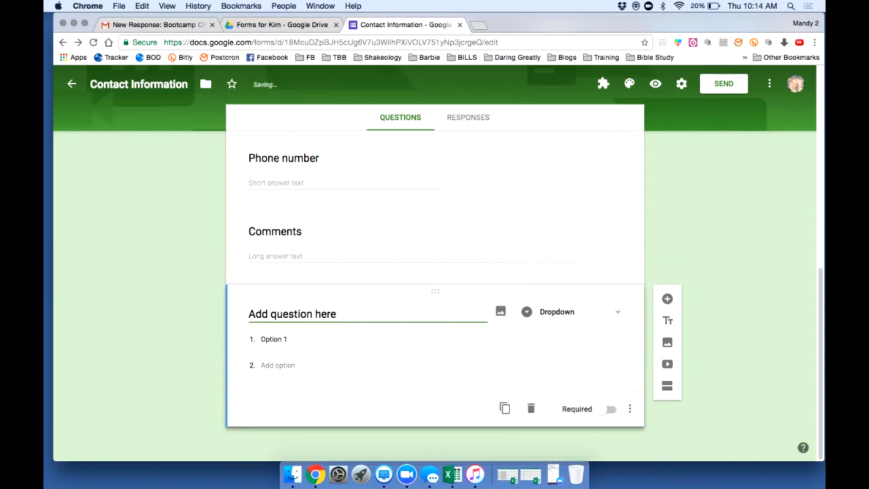
pyautogui.click(298, 339)
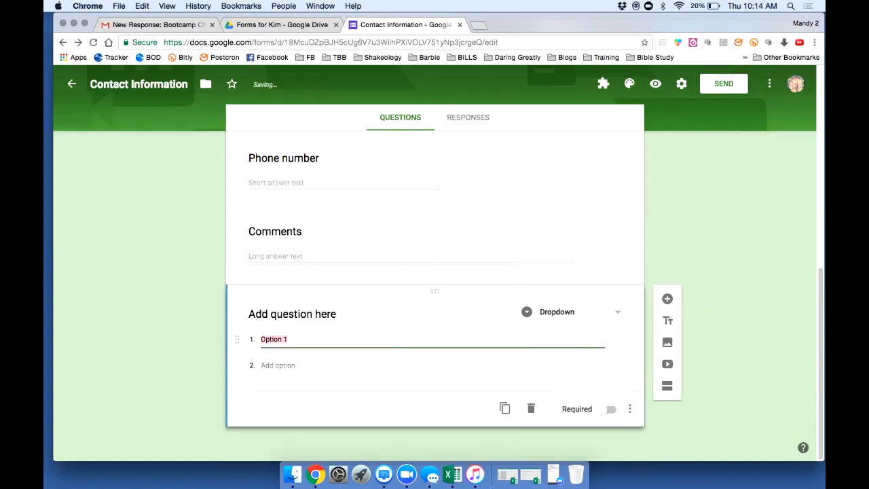
pyautogui.write('Option 1')
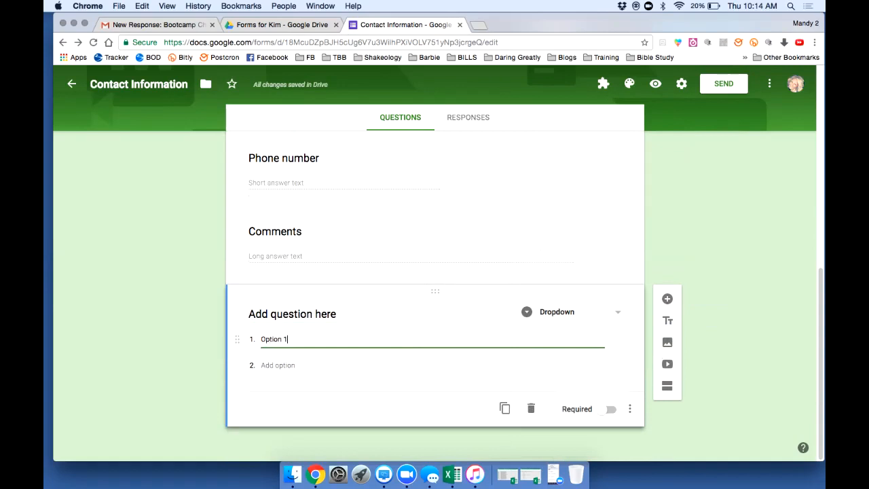
pyautogui.press('Return')
pyautogui.write('Option 2')
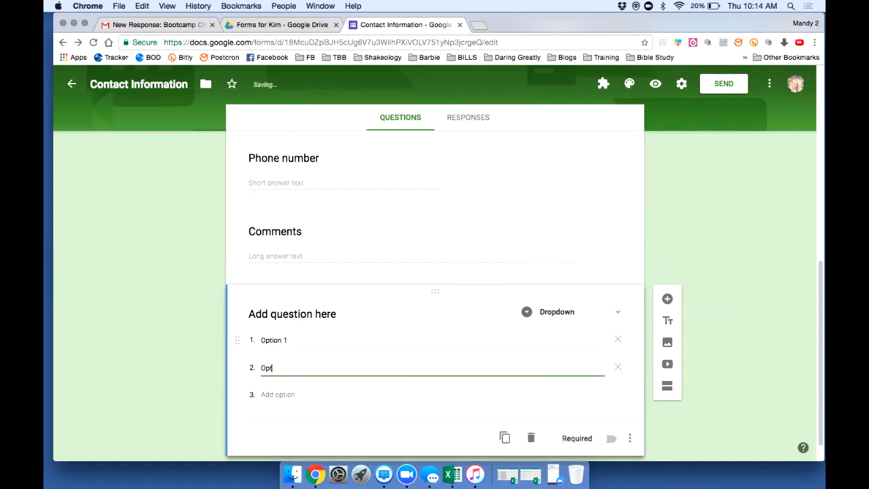
pyautogui.press('Return')
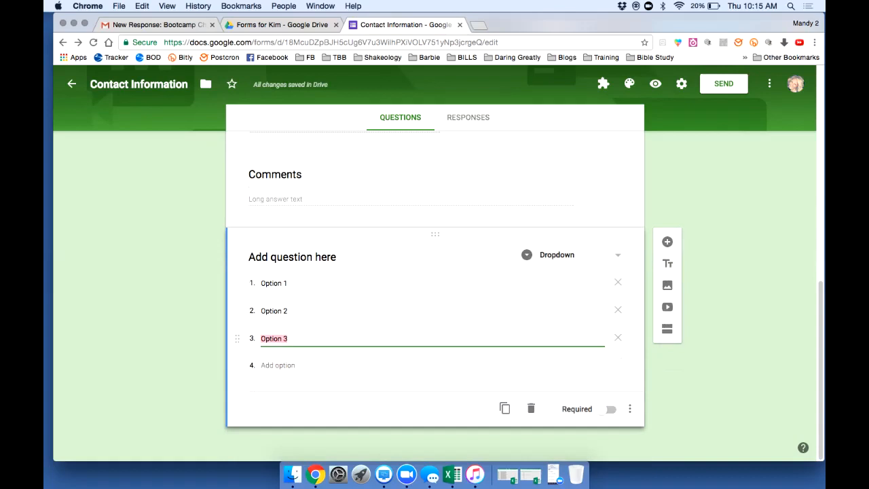
pyautogui.press('BackSpace')
pyautogui.press('BackSpace')
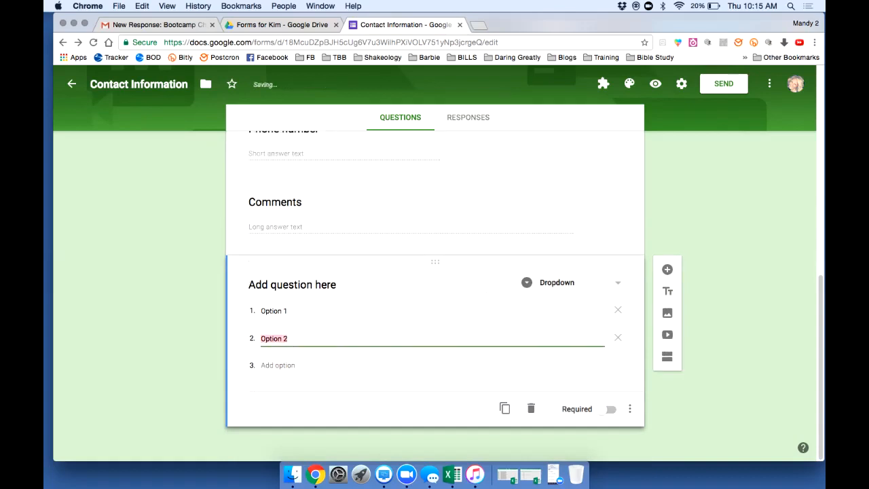
pyautogui.click(611, 409)
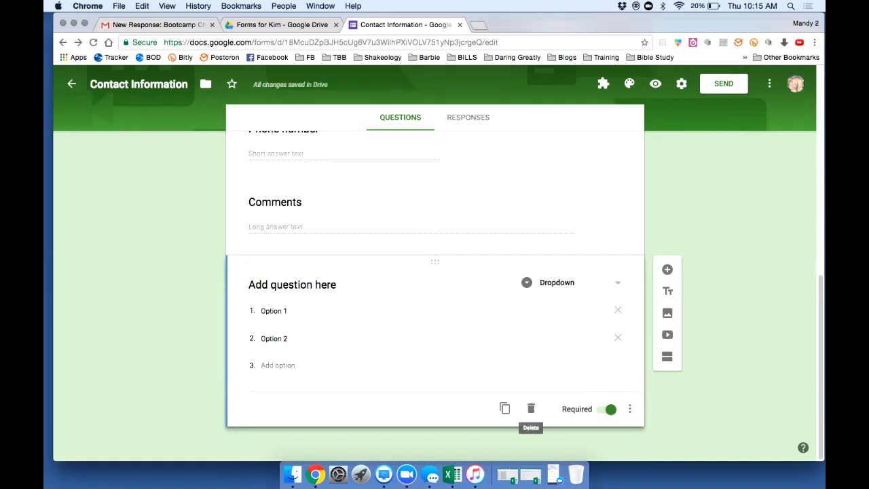
pyautogui.click(531, 408)
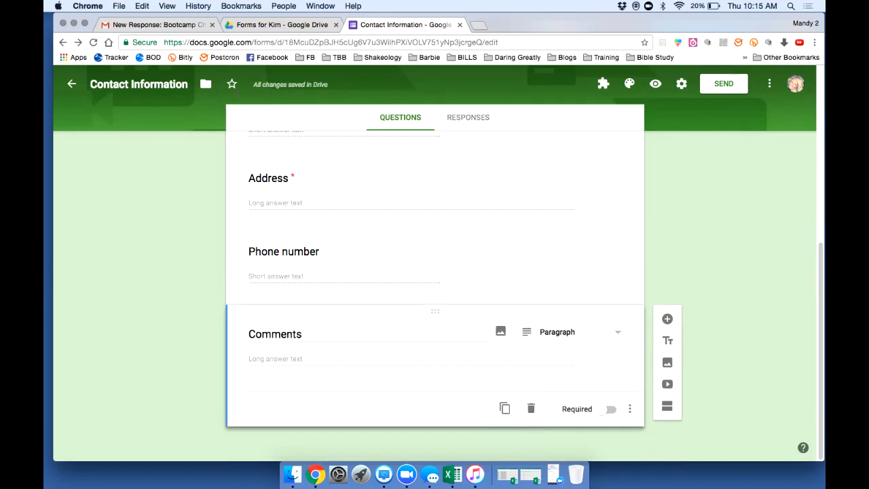
# Insert a title block below Phone number: title 'Nutrition', description 'Describe more'
pyautogui.click(367, 261)
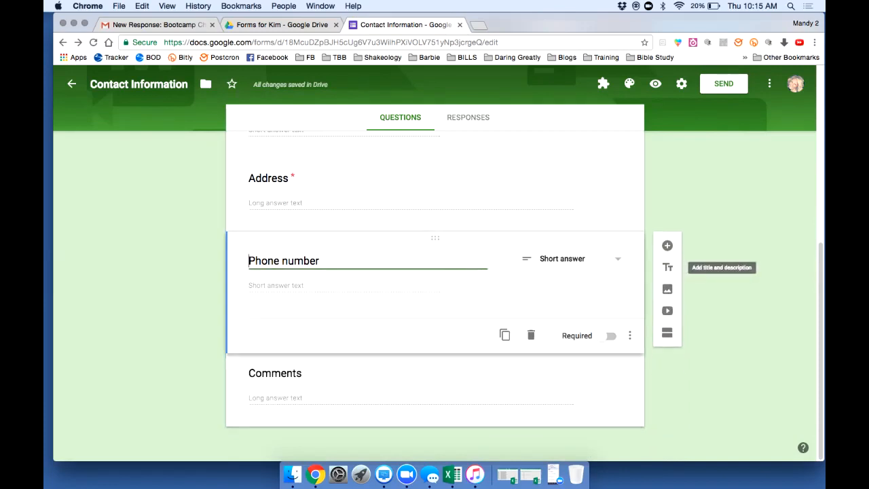
pyautogui.click(667, 267)
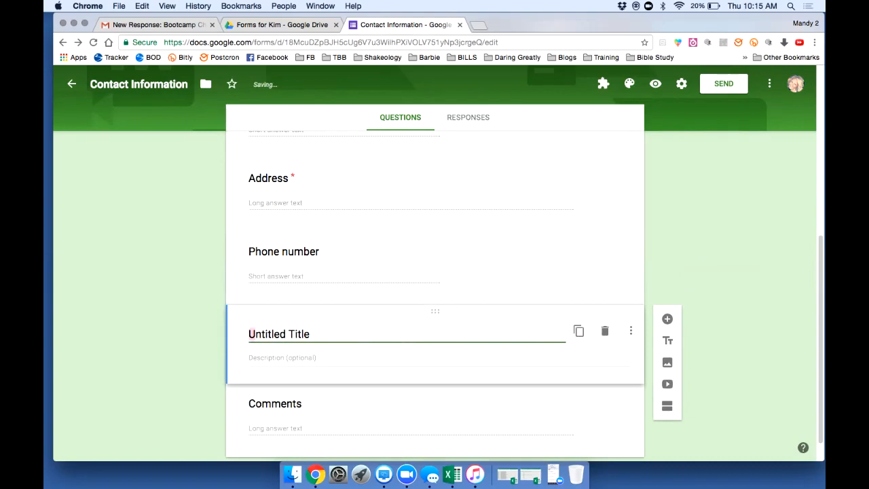
pyautogui.doubleClick(299, 334)
pyautogui.tripleClick(299, 334)
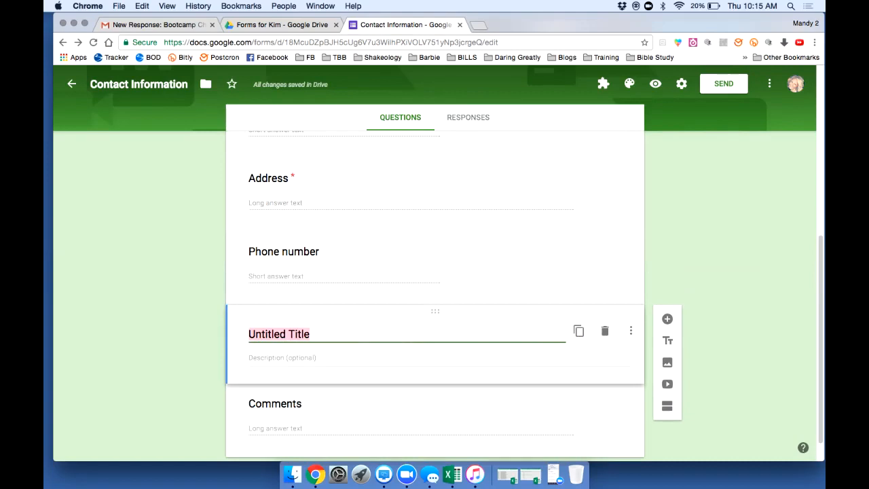
pyautogui.write('N')
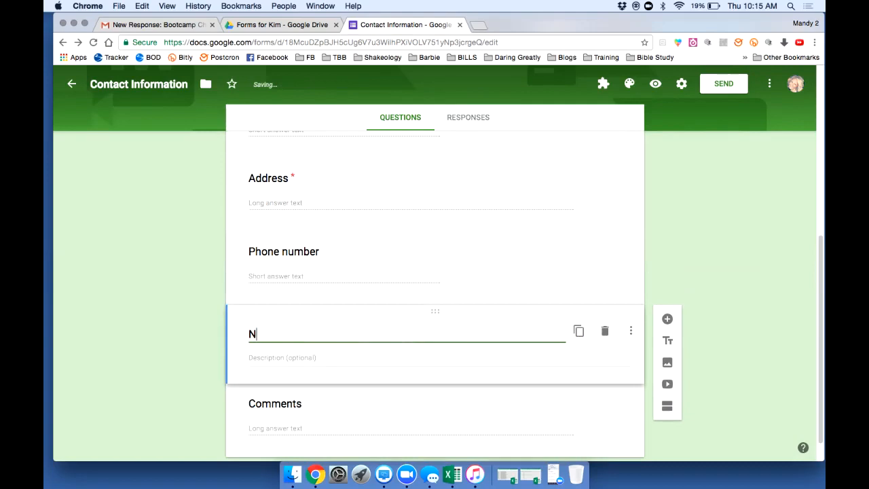
pyautogui.write('utrition')
pyautogui.press('Tab')
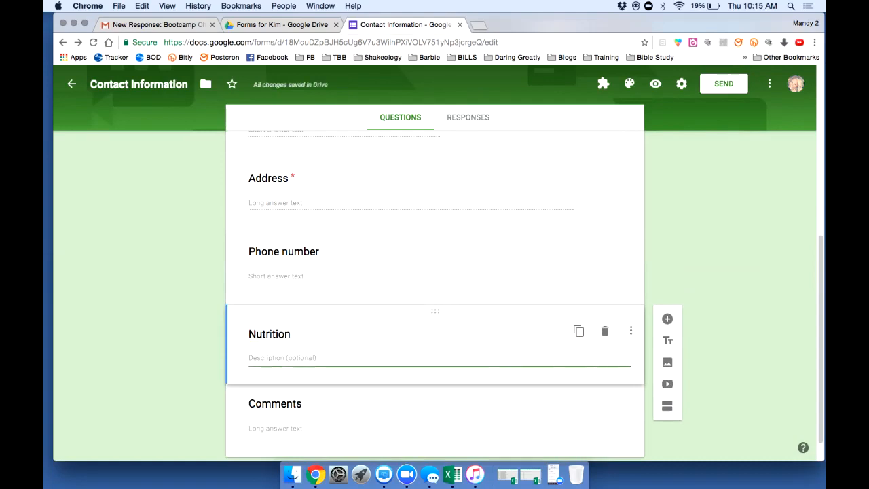
pyautogui.scroll(-2, 435, 295)
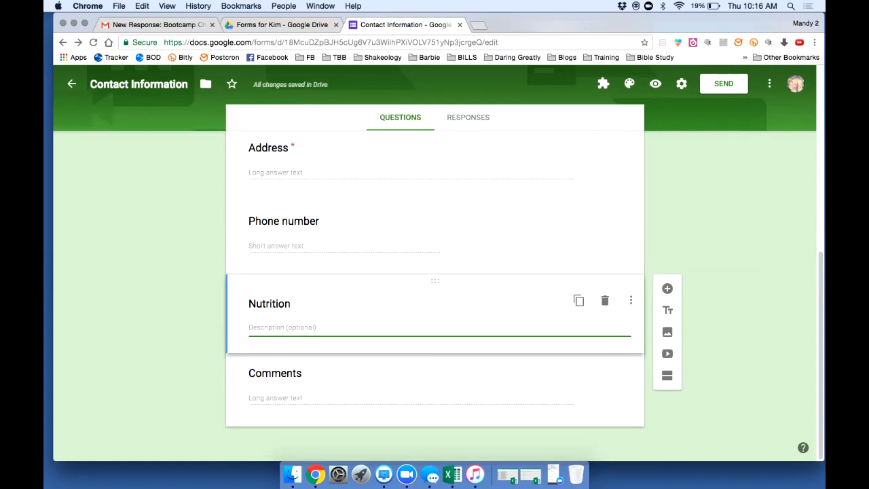
pyautogui.write('Describe more')
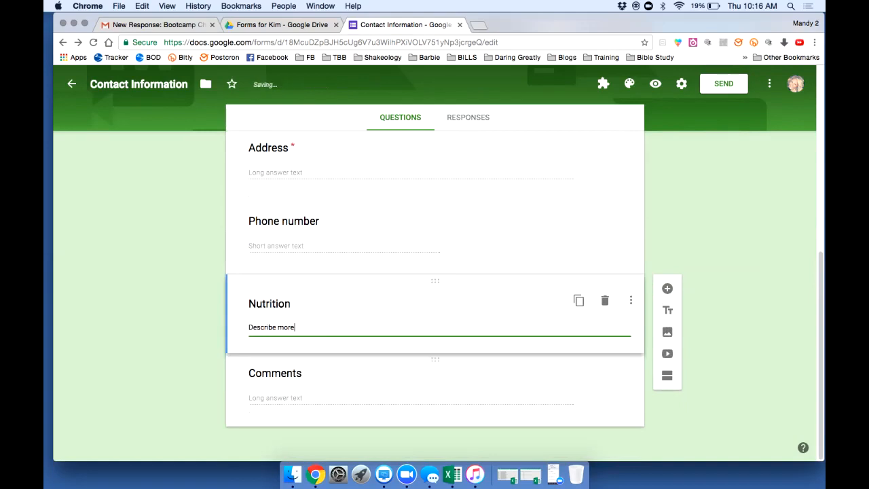
pyautogui.click(434, 387)
pyautogui.click(434, 313)
pyautogui.click(435, 340)
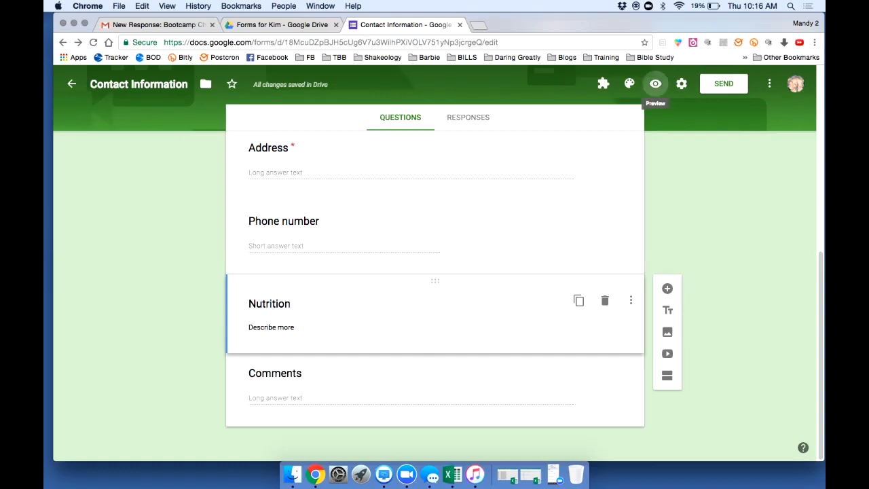
# Preview the form as respondents see it, then return to editing
pyautogui.click(655, 83)
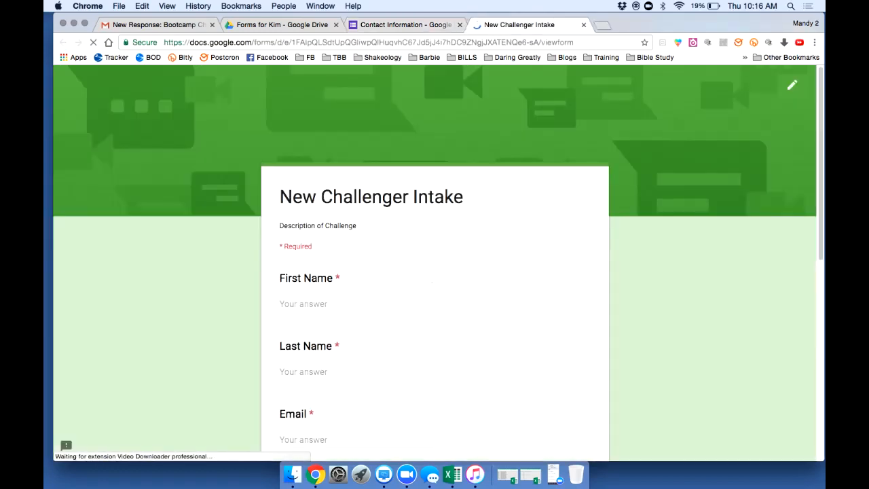
pyautogui.scroll(-10, 435, 272)
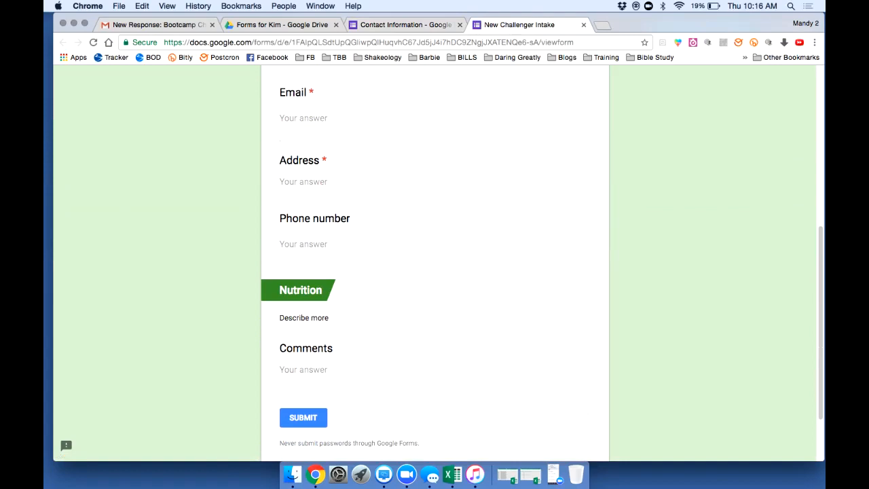
pyautogui.scroll(5, 435, 271)
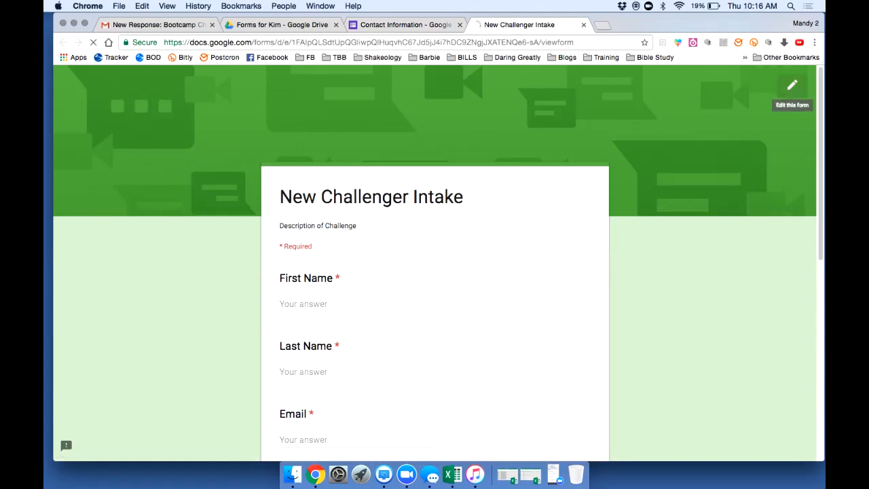
pyautogui.click(792, 85)
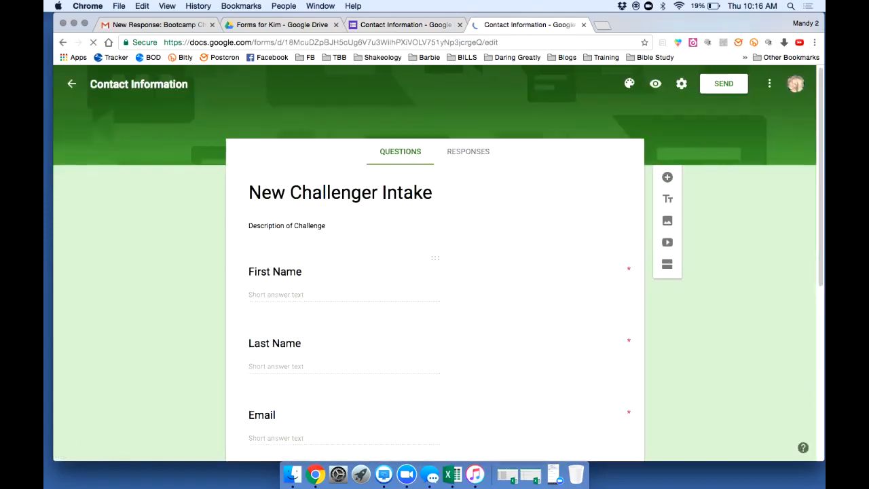
# Drag the Nutrition title block below the Comments question
pyautogui.scroll(-5, 435, 263)
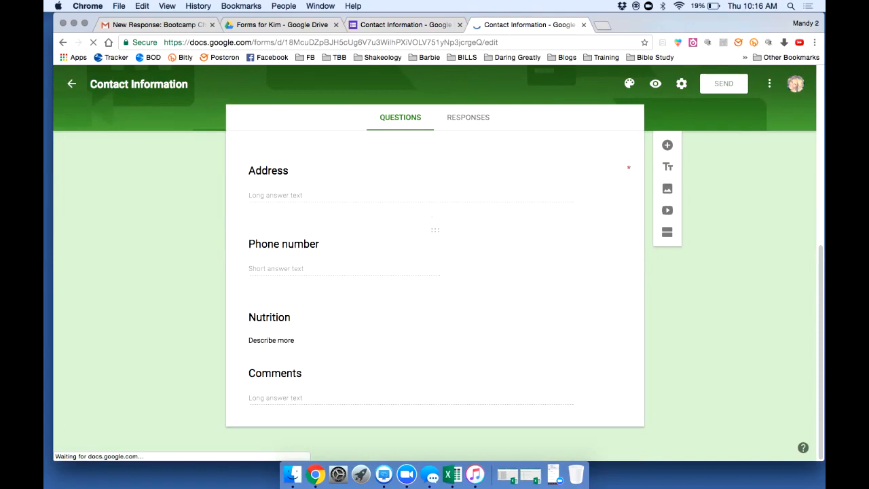
pyautogui.scroll(-5, 435, 292)
pyautogui.scroll(-2, 435, 319)
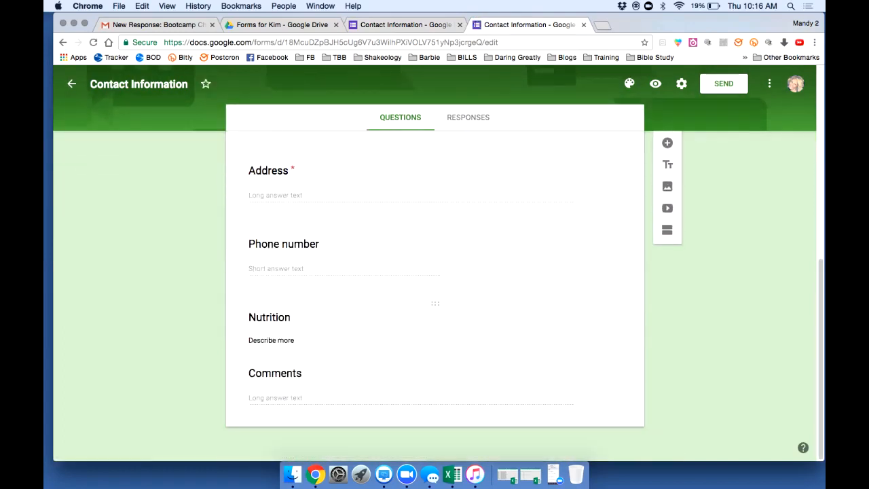
pyautogui.click(286, 317)
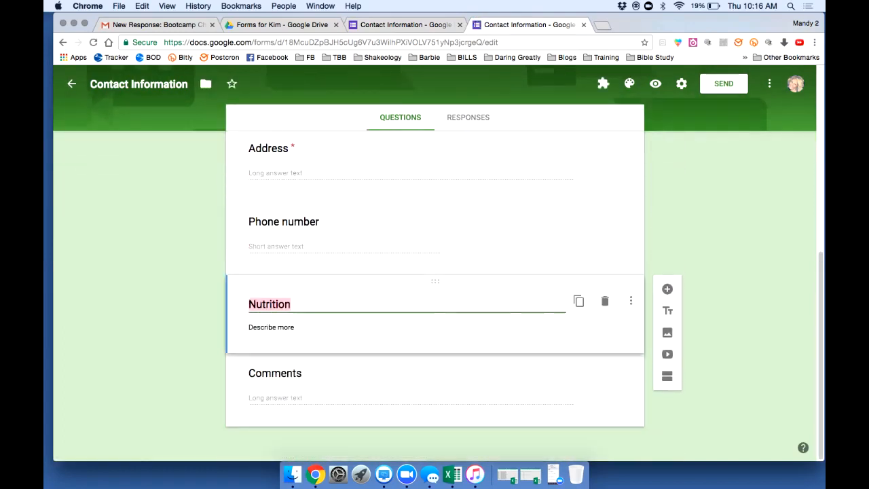
pyautogui.moveTo(435, 281); pyautogui.dragTo(436, 406)
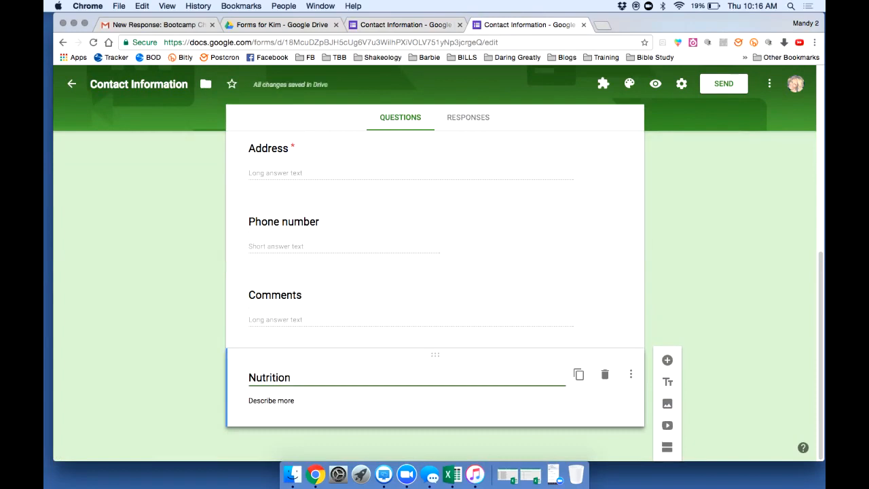
# Upload the 'YOU can DO THIS' image from the computer into the form
pyautogui.click(667, 404)
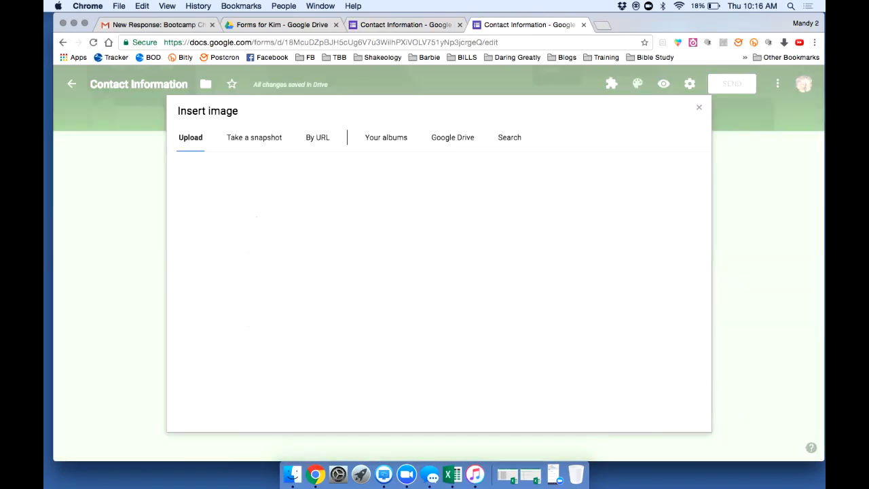
pyautogui.click(439, 290)
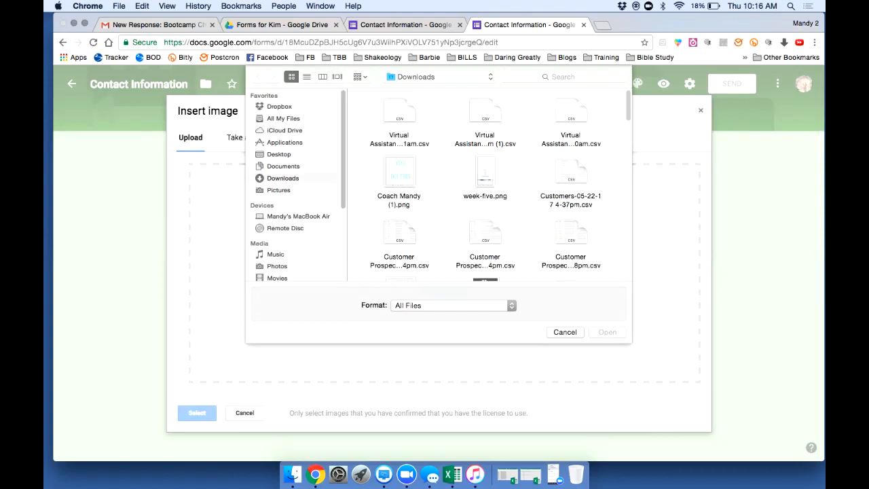
pyautogui.click(400, 173)
pyautogui.click(608, 332)
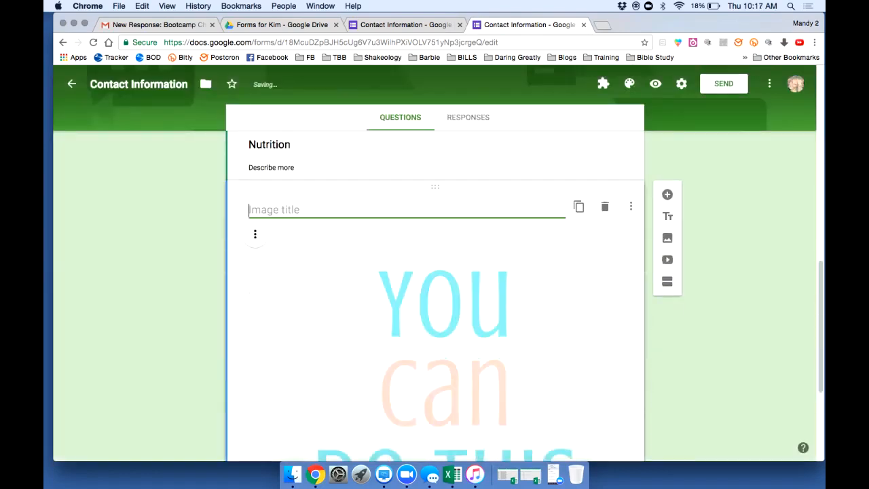
pyautogui.scroll(-2, 435, 296)
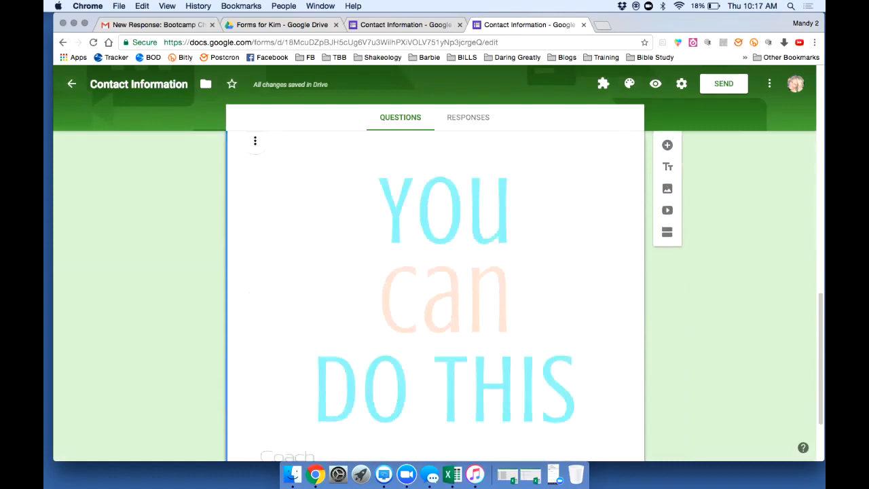
# Centre-align the image and shrink it by dragging a corner
pyautogui.click(255, 141)
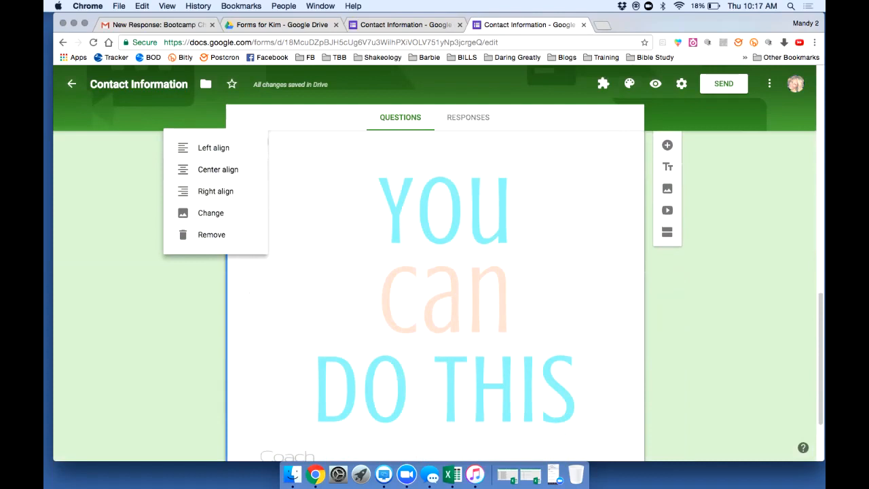
pyautogui.click(214, 169)
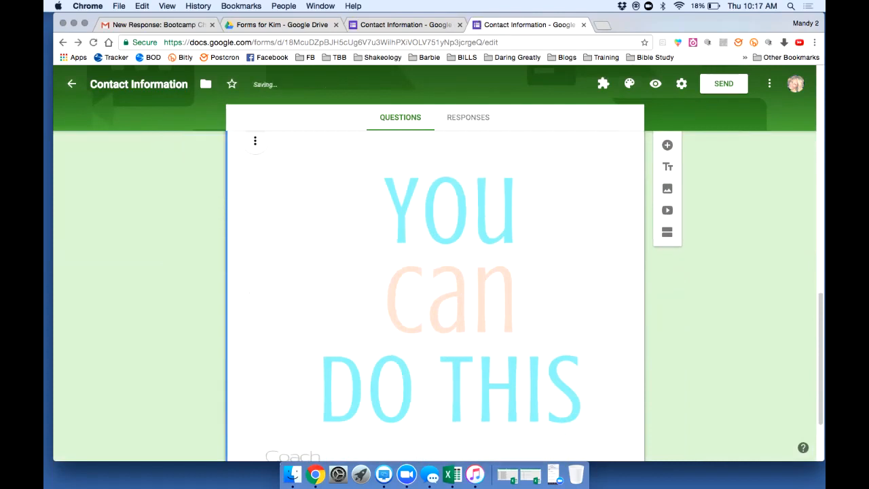
pyautogui.scroll(-2, 435, 296)
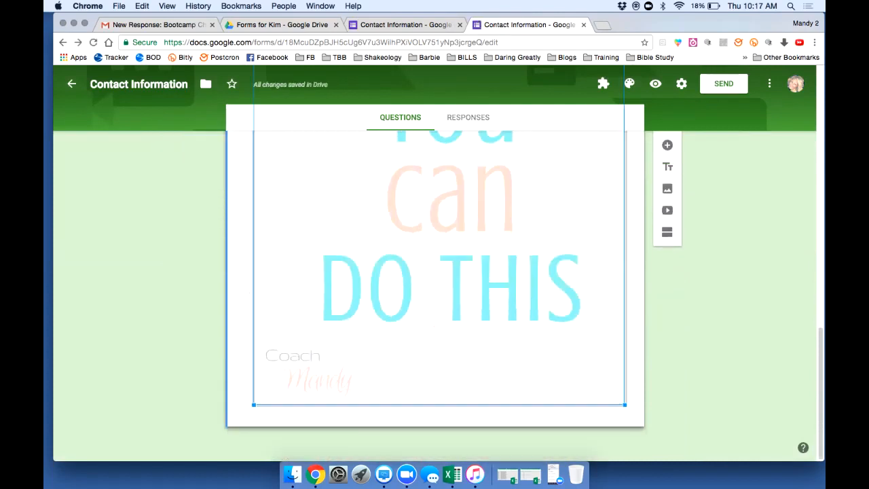
pyautogui.moveTo(253, 405); pyautogui.dragTo(410, 244)
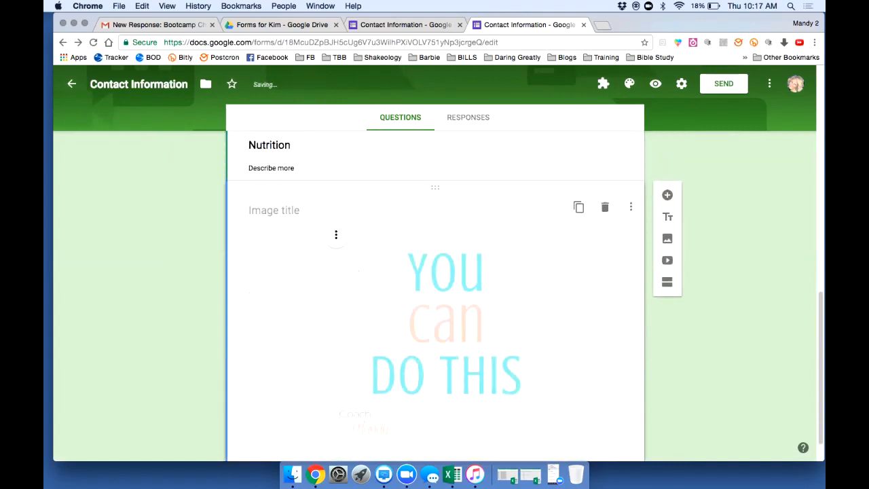
# Start adding a video to the form, then cancel it
pyautogui.scroll(-1, 439, 327)
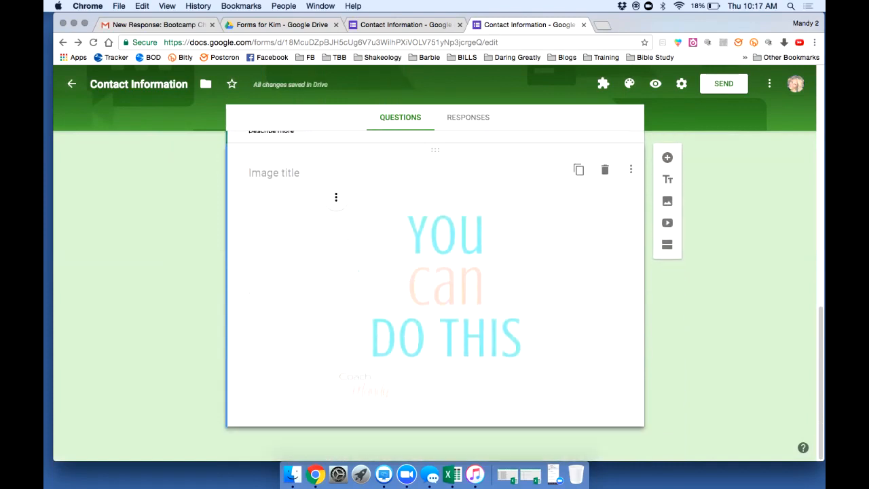
pyautogui.click(668, 223)
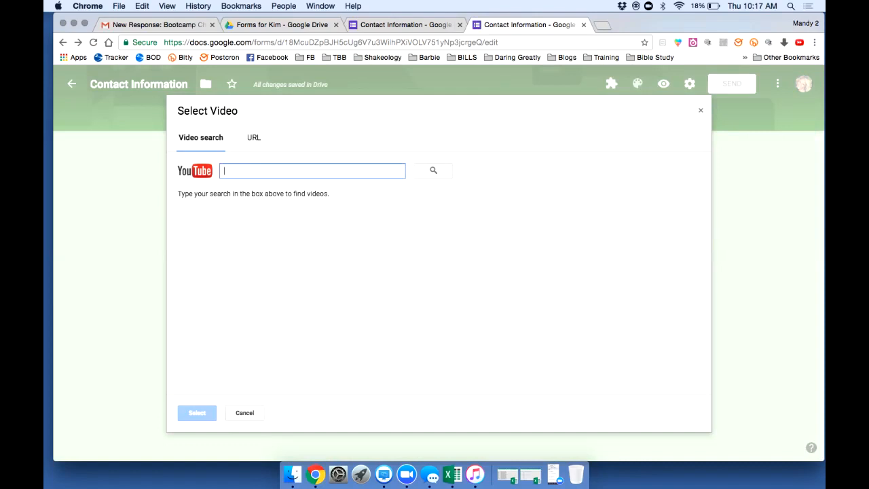
pyautogui.click(701, 110)
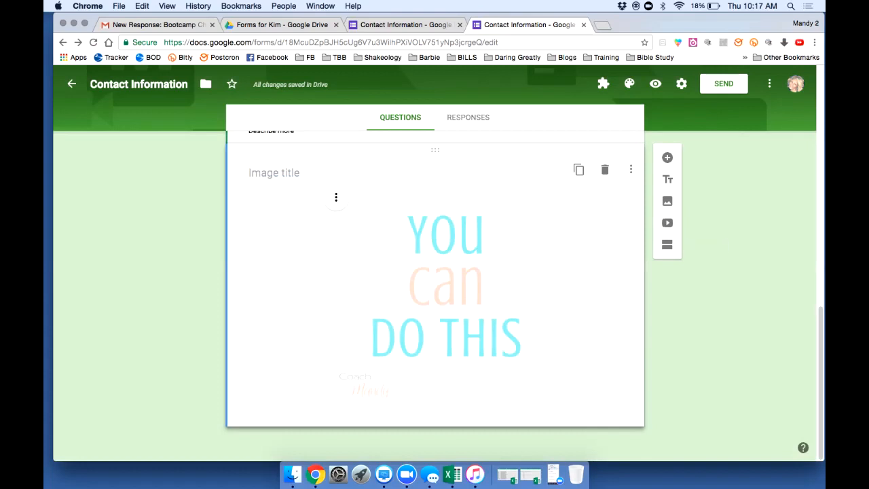
pyautogui.scroll(3, 434, 305)
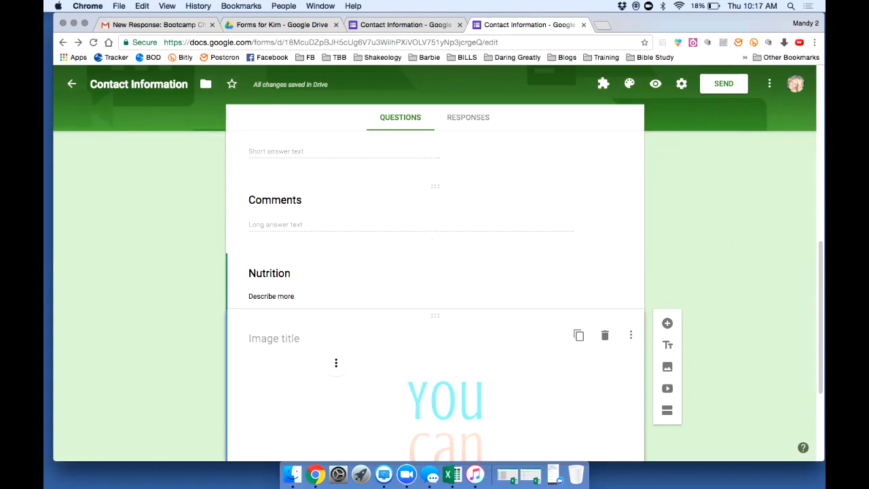
# Add a new section after the Comments question
pyautogui.click(432, 238)
pyautogui.click(667, 280)
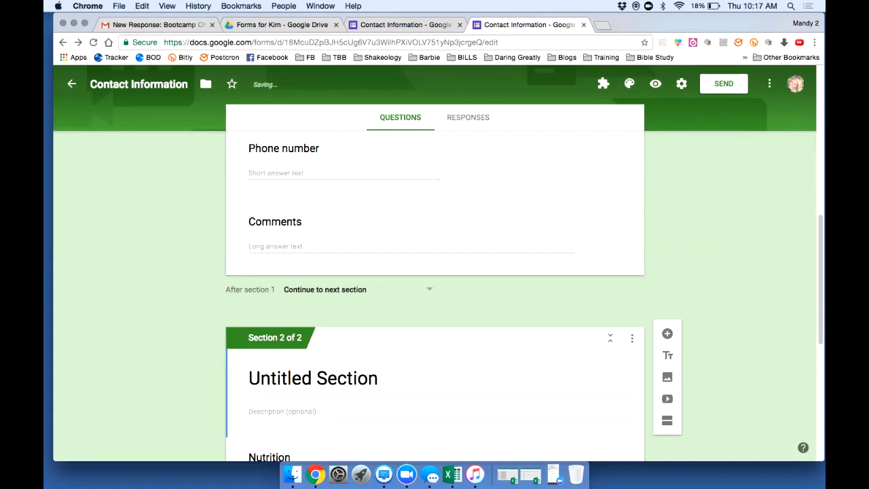
pyautogui.click(290, 379)
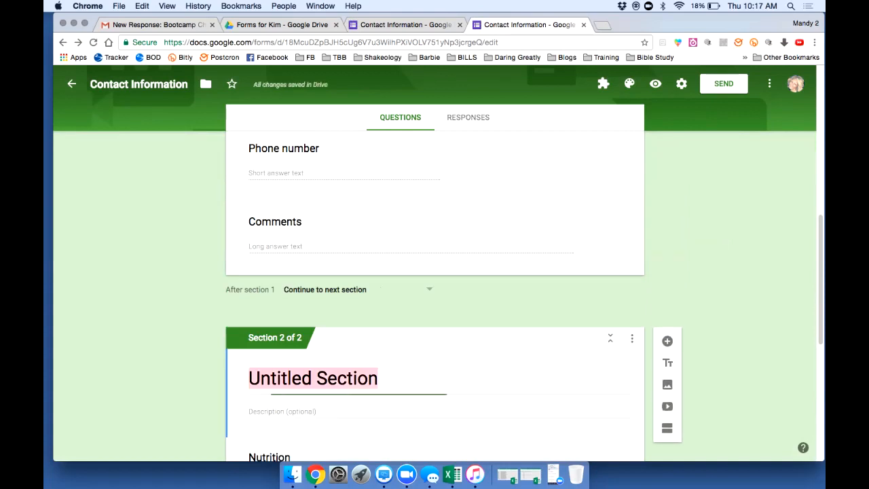
pyautogui.tripleClick(338, 378)
# Rename Comments to 'Do you have an account?' as a multiple-choice question
pyautogui.click(275, 223)
pyautogui.press('super+a')
pyautogui.write('Do you have an account')
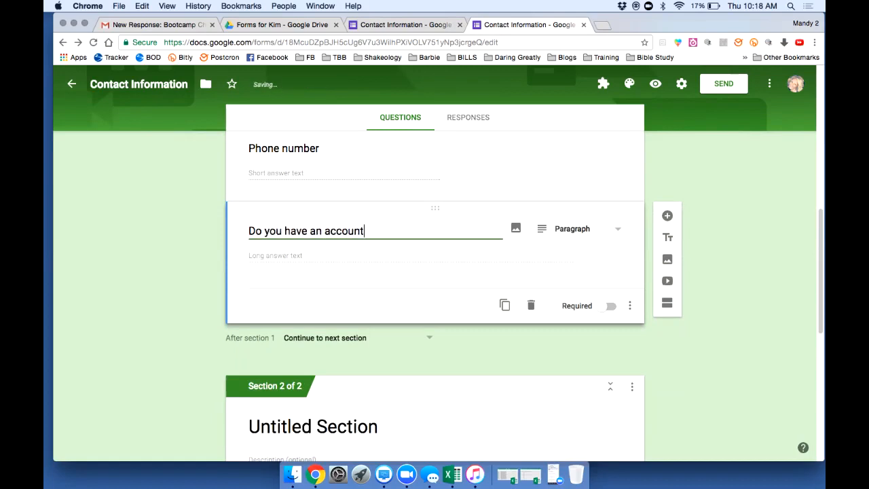
pyautogui.write('?')
pyautogui.click(577, 229)
pyautogui.click(577, 256)
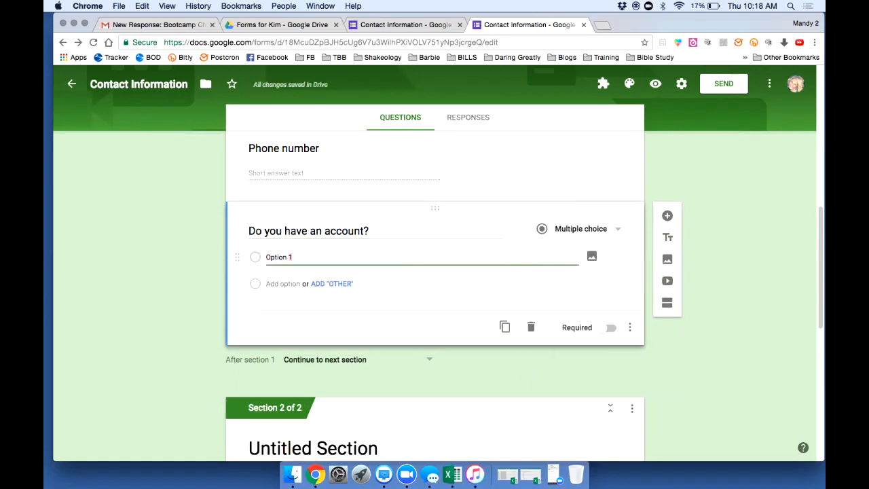
# Give the question the options Yes and NO and make it required
pyautogui.write('Yes')
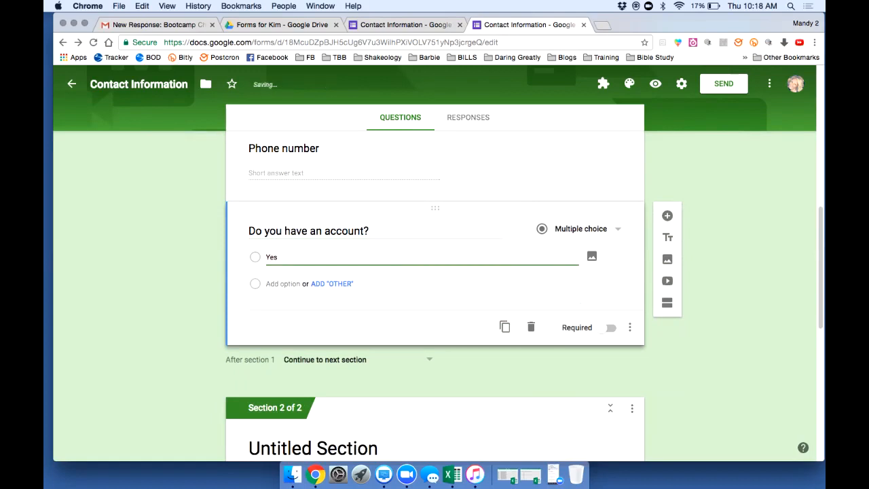
pyautogui.press('Return')
pyautogui.write('NO')
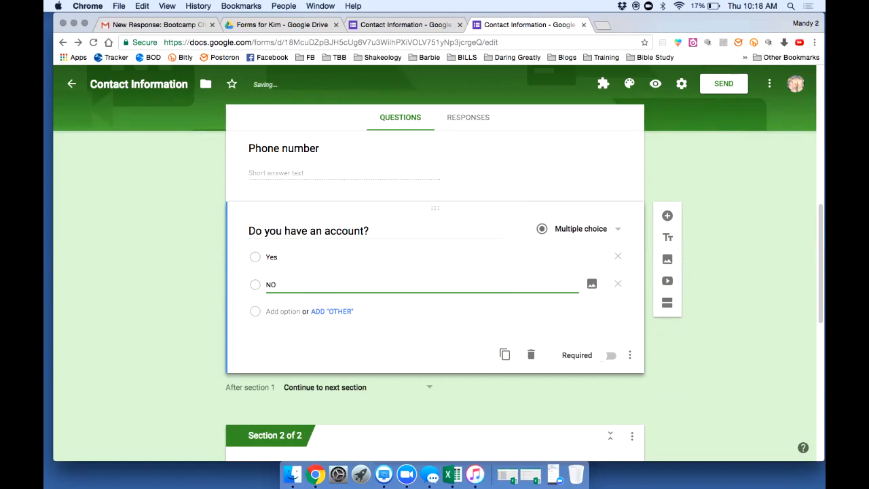
pyautogui.click(287, 311)
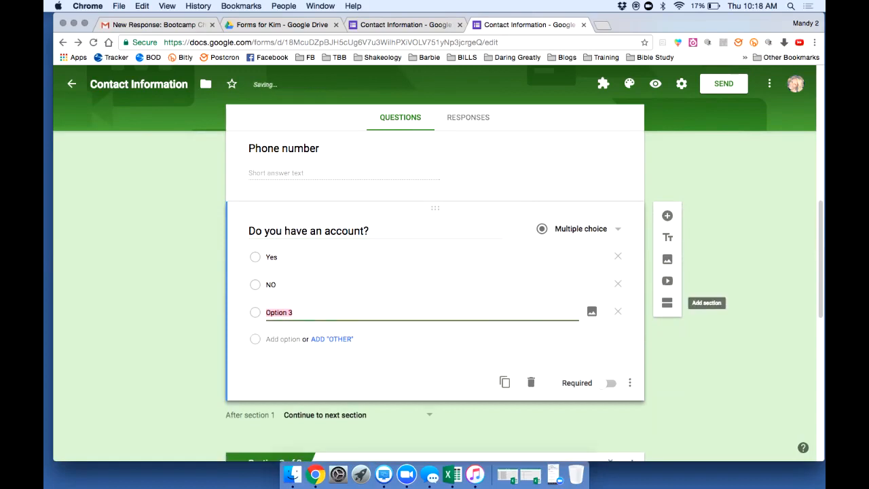
pyautogui.click(618, 311)
pyautogui.click(610, 355)
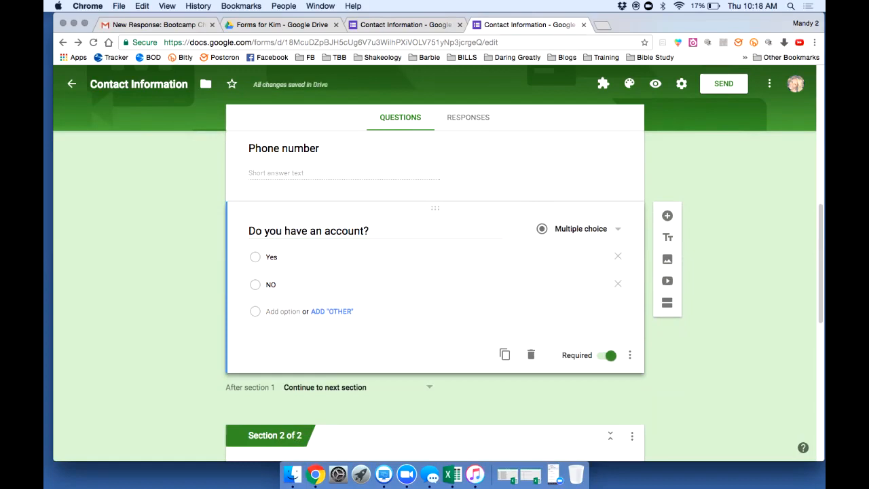
pyautogui.click(631, 355)
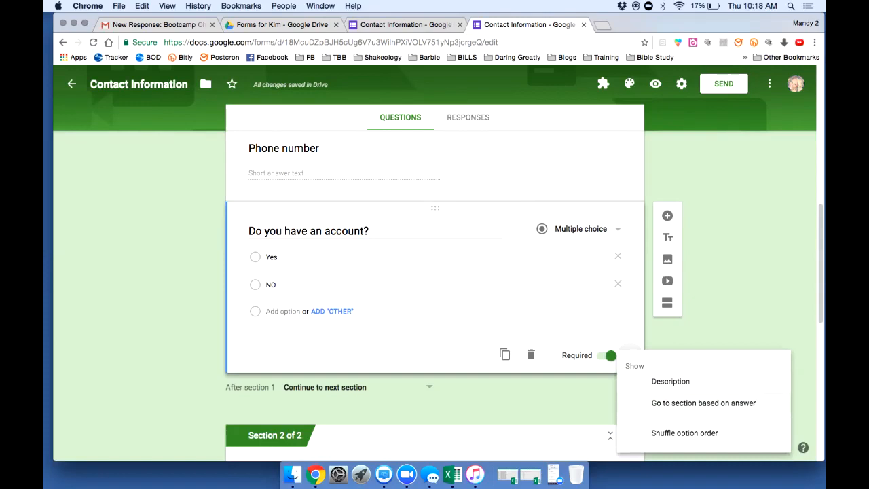
# Enable answer-based sections: Yes leads to 'Submit form', NO to 'Go to section 2'
pyautogui.click(704, 403)
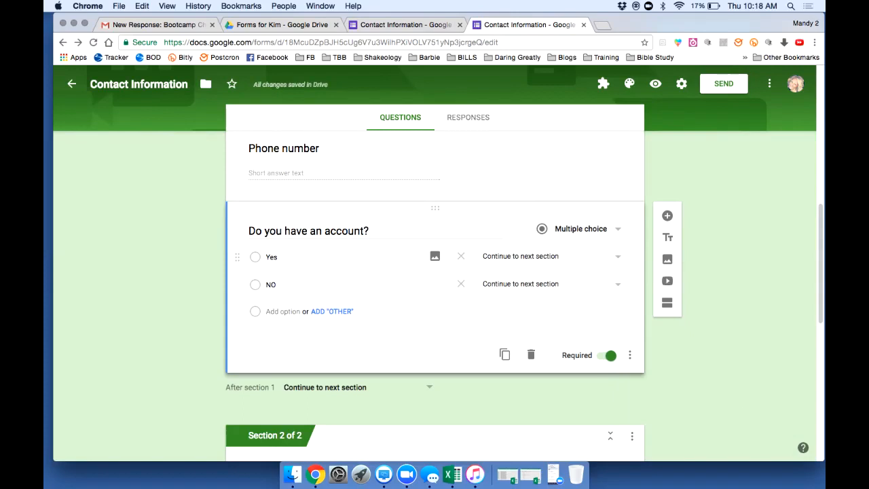
pyautogui.click(555, 257)
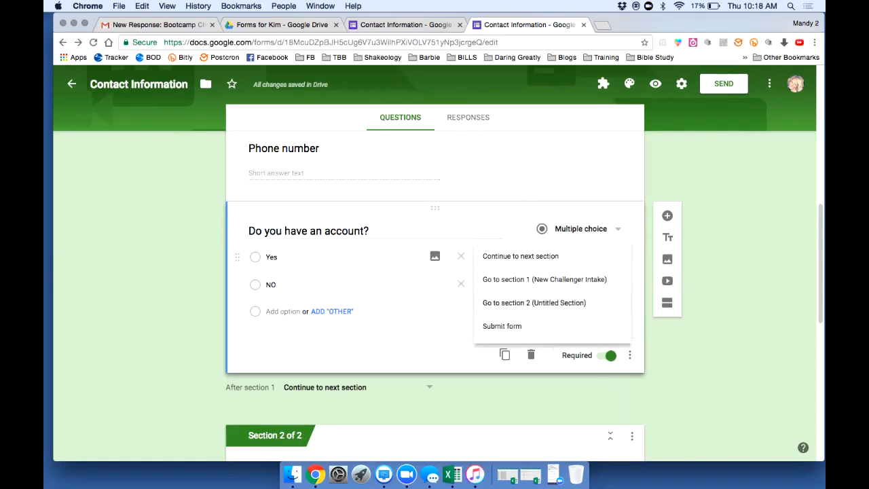
pyautogui.click(534, 303)
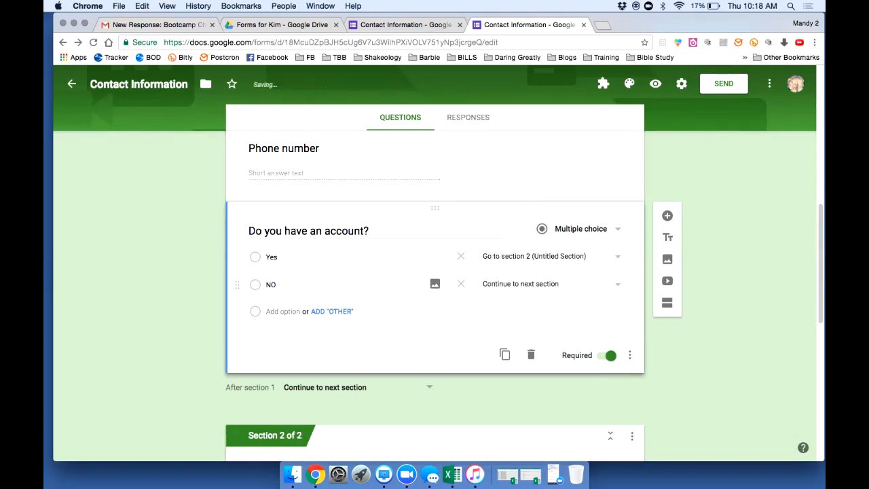
pyautogui.scroll(-10, 435, 292)
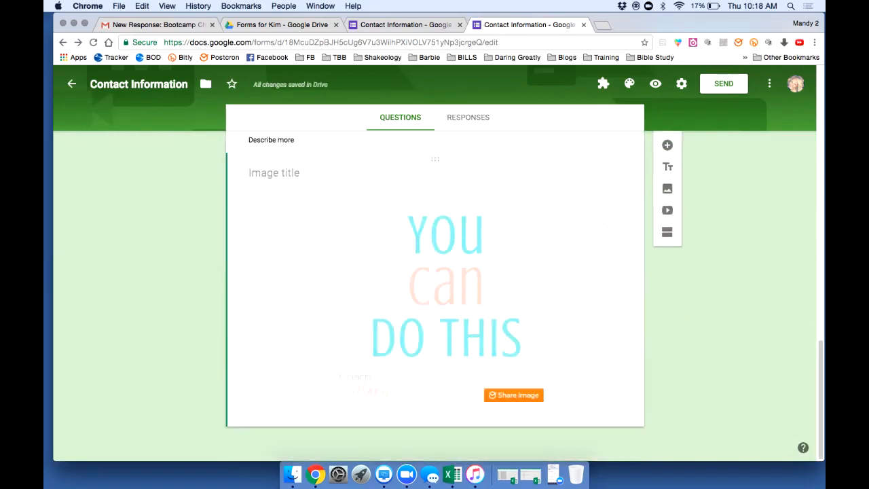
pyautogui.scroll(10, 435, 292)
pyautogui.click(534, 301)
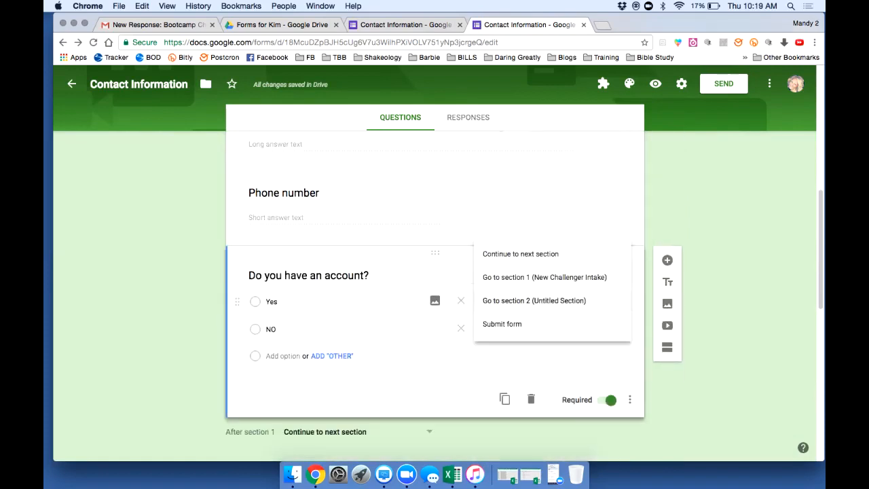
pyautogui.click(502, 324)
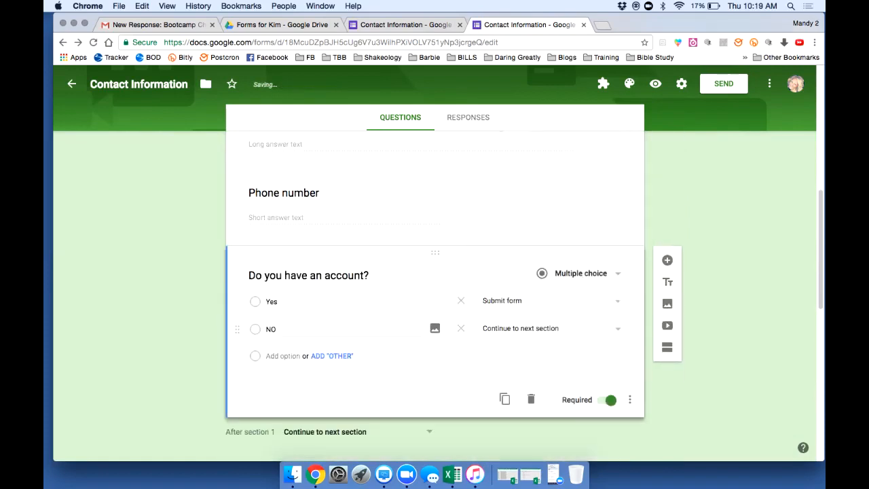
pyautogui.click(343, 329)
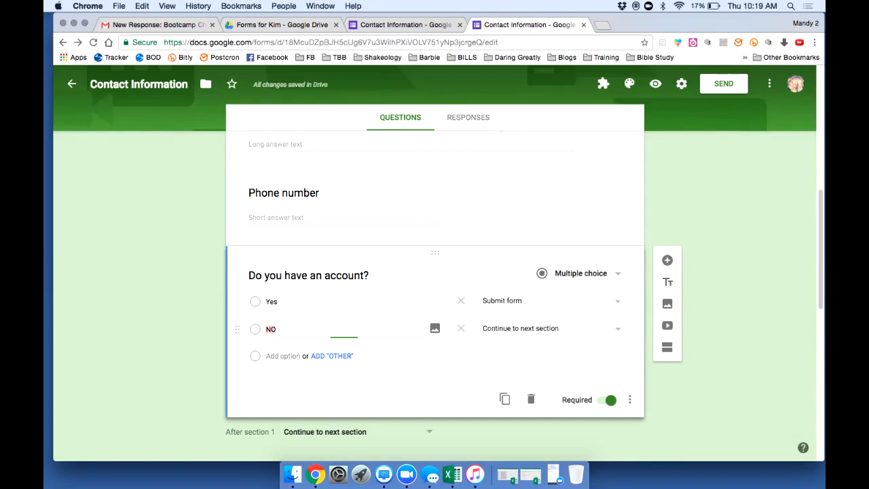
pyautogui.click(551, 329)
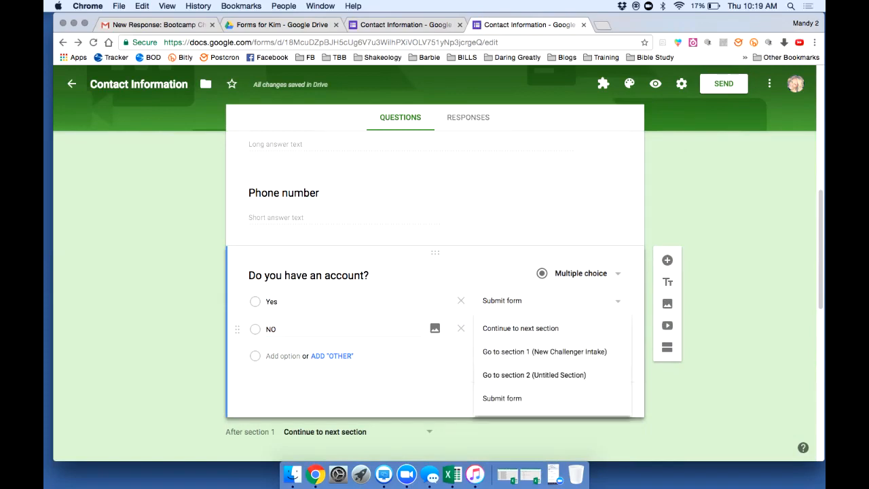
pyautogui.click(535, 375)
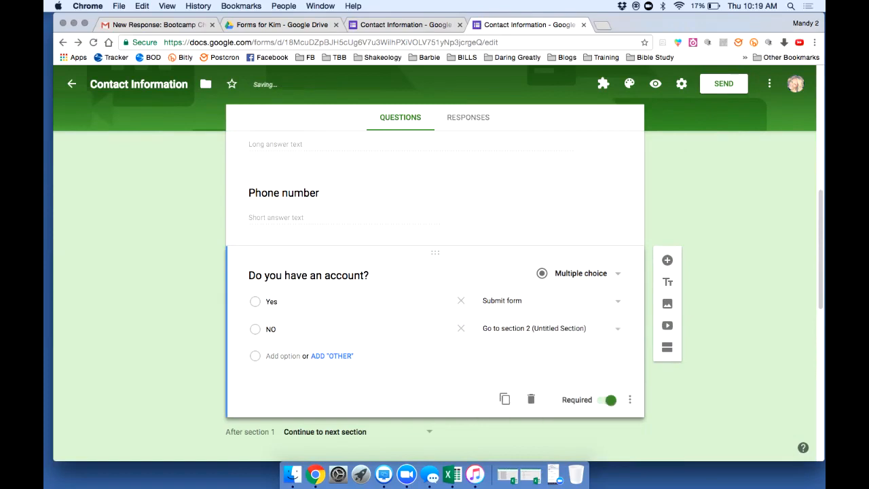
pyautogui.scroll(-4, 435, 296)
# Title section 2 'Create Account' in place of Untitled Section
pyautogui.scroll(-1, 434, 296)
pyautogui.click(270, 299)
pyautogui.click(334, 210)
pyautogui.write('Create Account')
pyautogui.press('Tab')
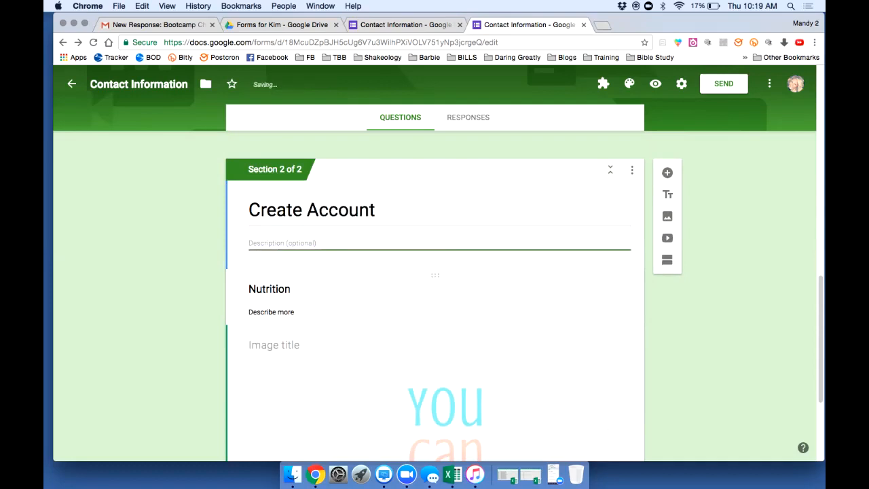
# Return to the account question to check its Yes and NO answer routing
pyautogui.scroll(5, 434, 296)
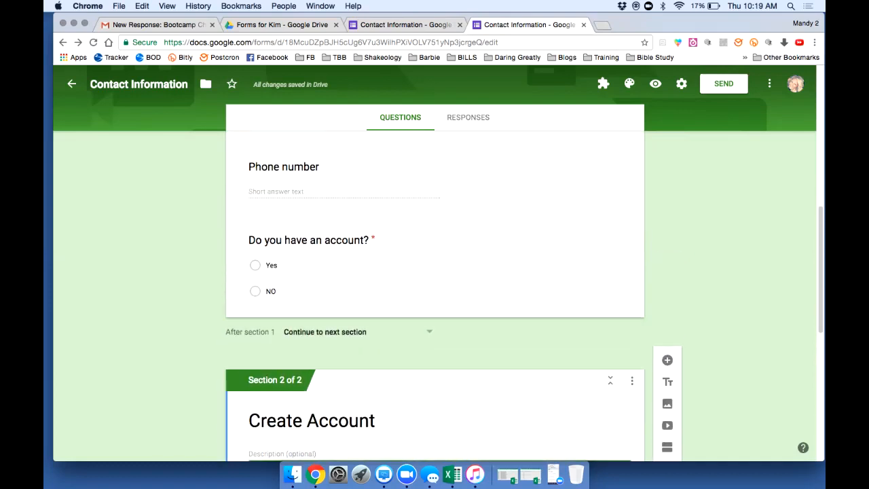
pyautogui.click(285, 288)
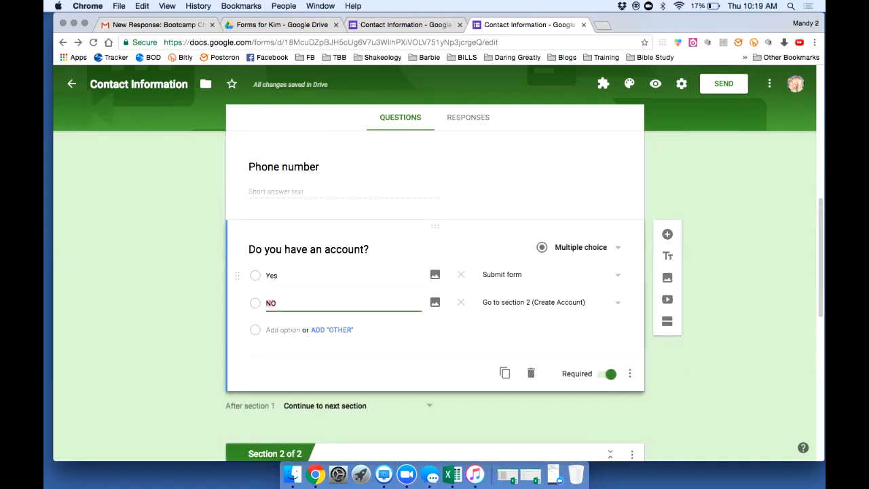
pyautogui.click(286, 276)
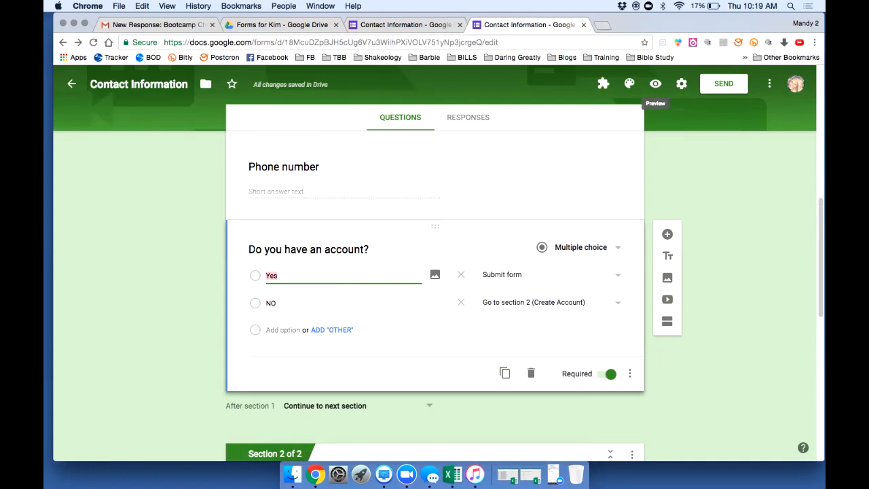
pyautogui.click(656, 84)
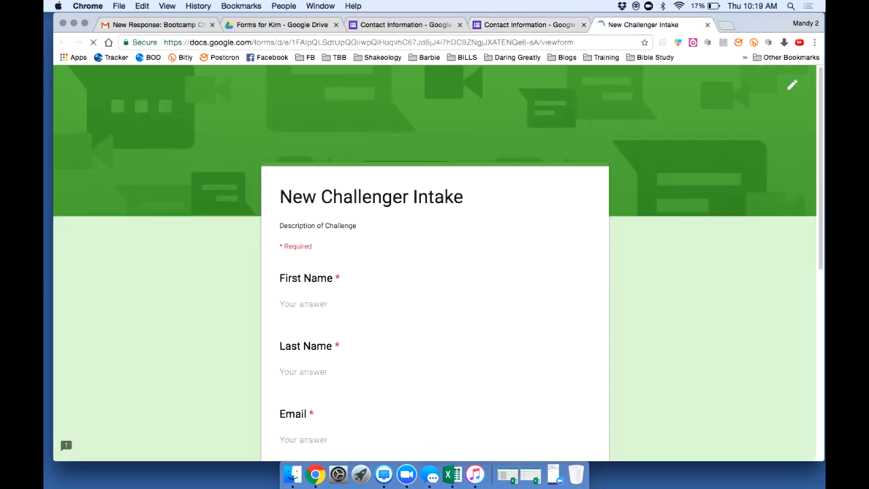
# In the preview, fill in a sample first name, last name and email, plus placeholder address and phone
pyautogui.scroll(-5, 435, 264)
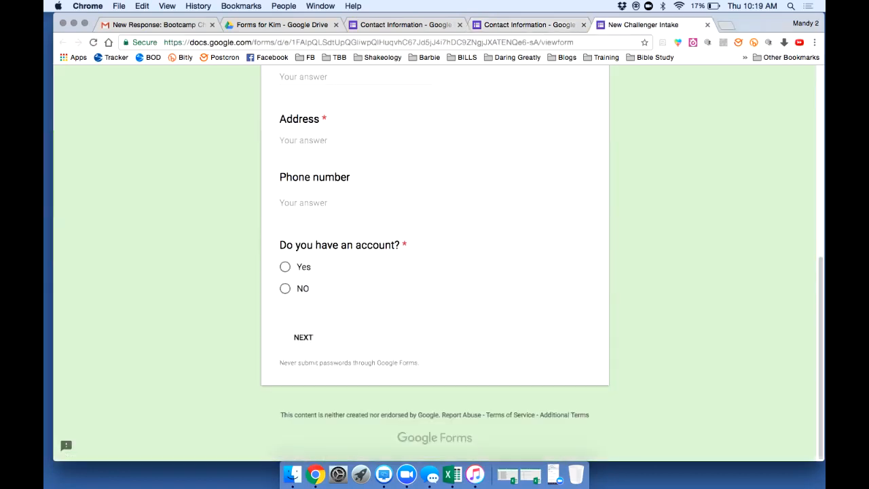
pyautogui.scroll(5, 435, 263)
pyautogui.click(356, 215)
pyautogui.press('Tab')
pyautogui.press('Tab')
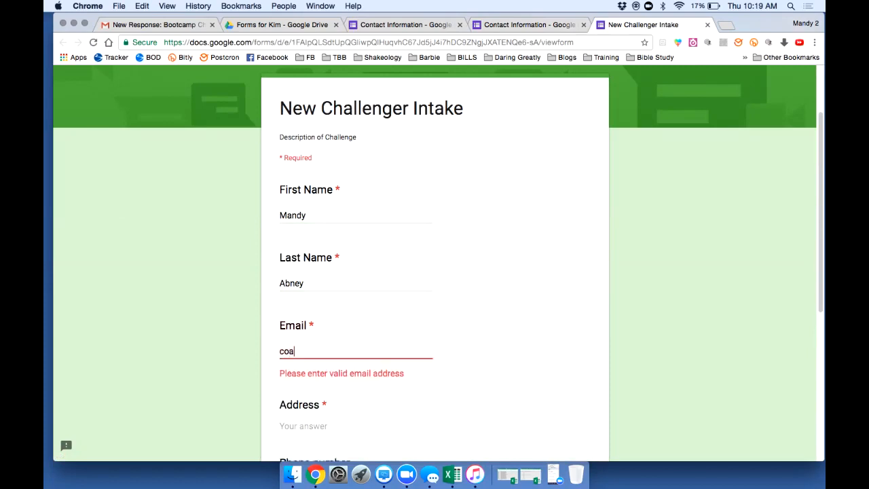
pyautogui.press('Tab')
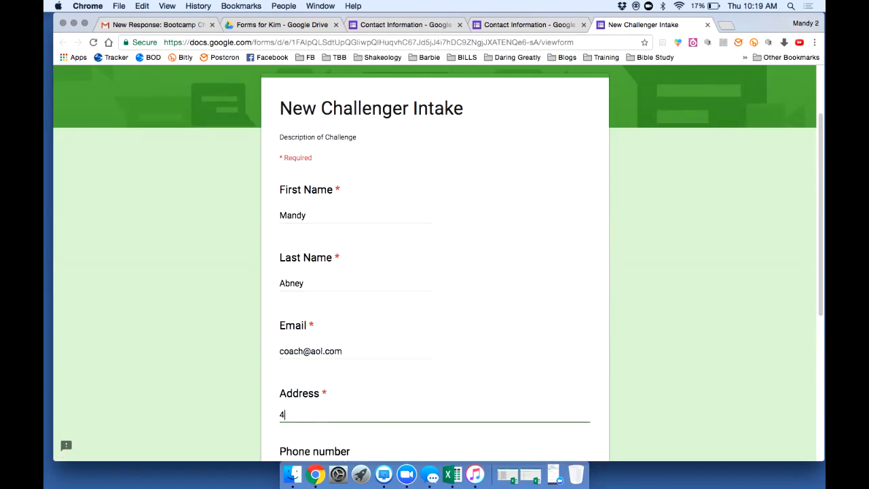
pyautogui.press('Tab')
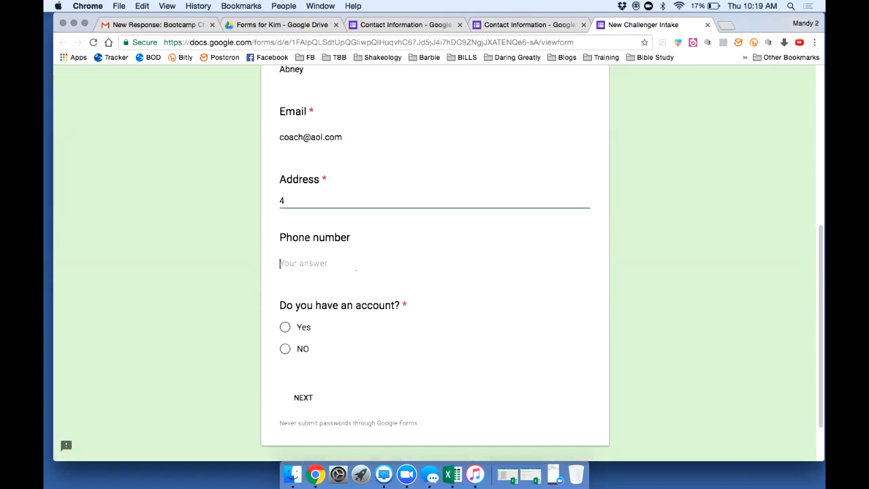
pyautogui.press('Tab')
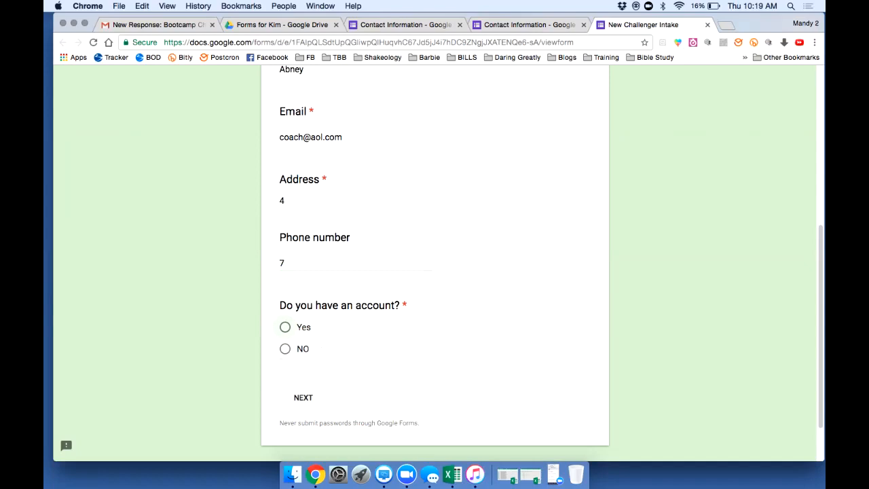
# Answer NO to reach Create Account, go back, then answer Yes to reach the submit page
pyautogui.press('Down')
pyautogui.scroll(-2, 434, 272)
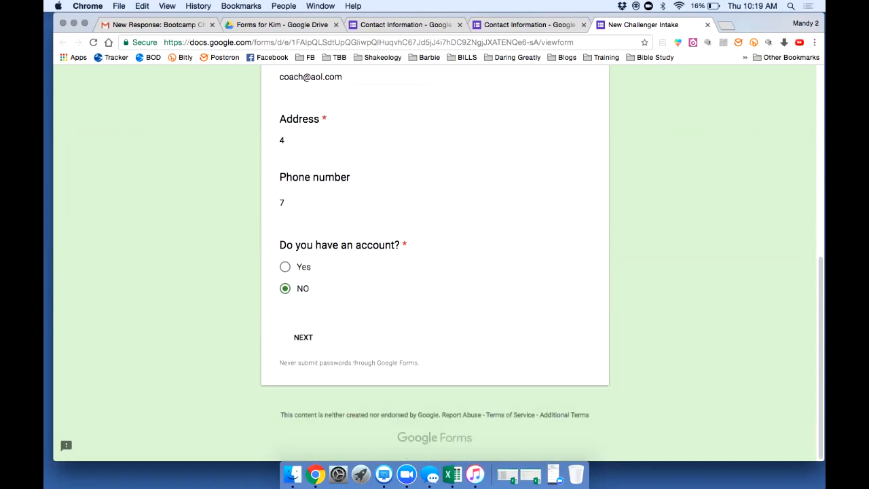
pyautogui.click(303, 337)
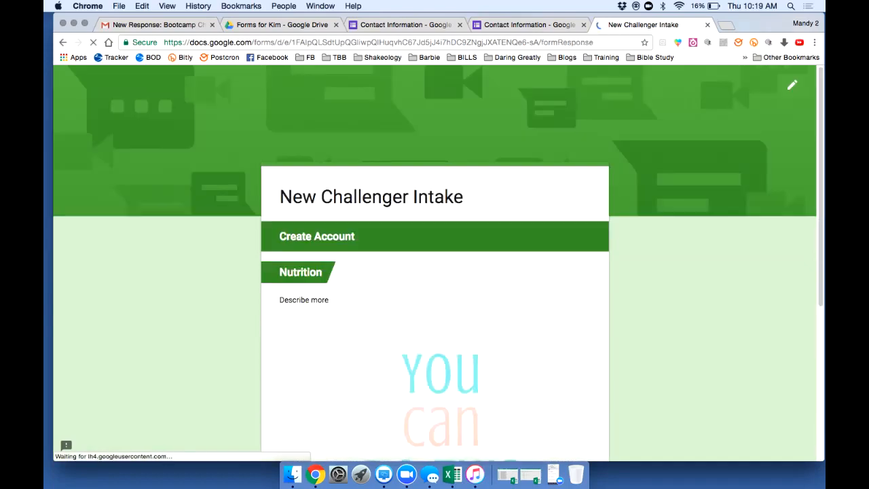
pyautogui.scroll(-5, 435, 272)
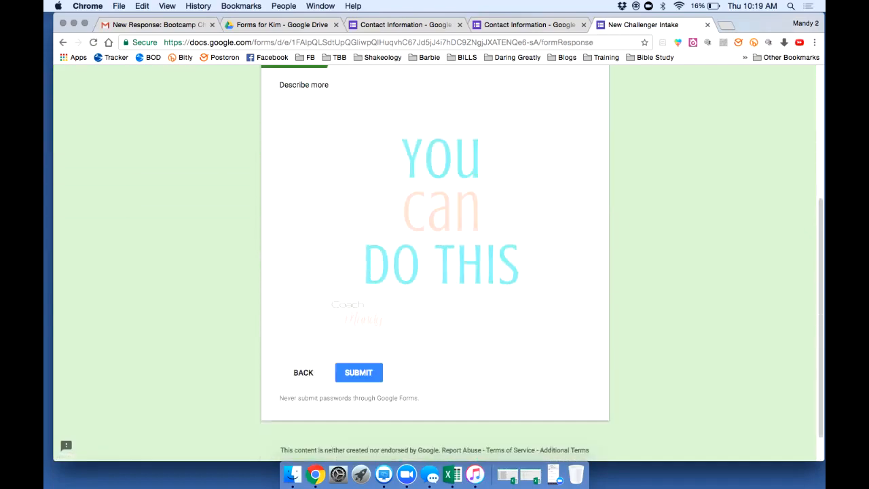
pyautogui.click(303, 372)
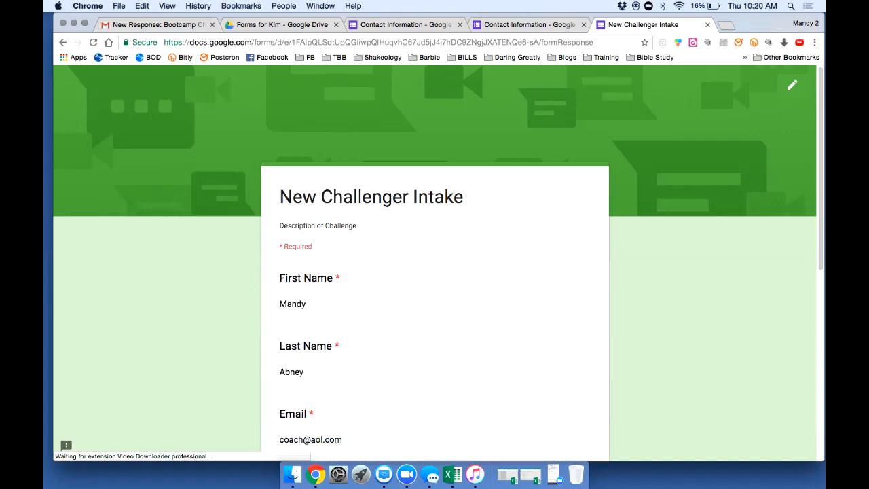
pyautogui.scroll(-10, 435, 272)
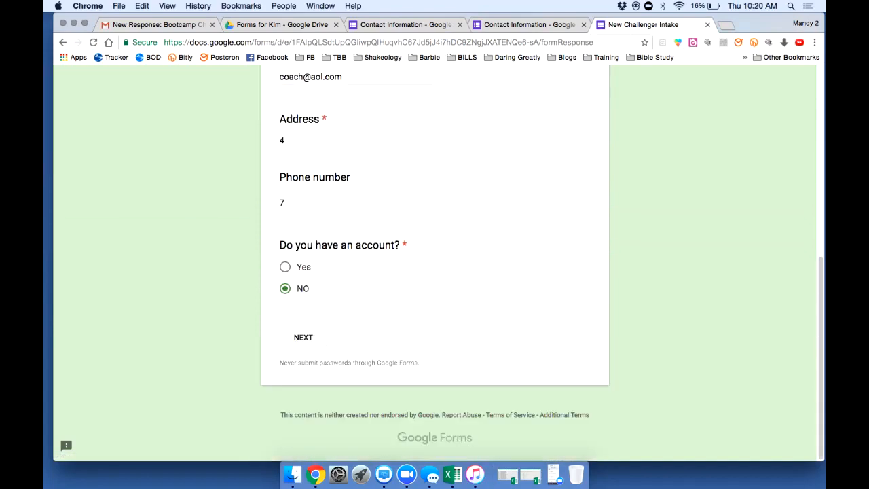
pyautogui.click(286, 267)
pyautogui.click(303, 337)
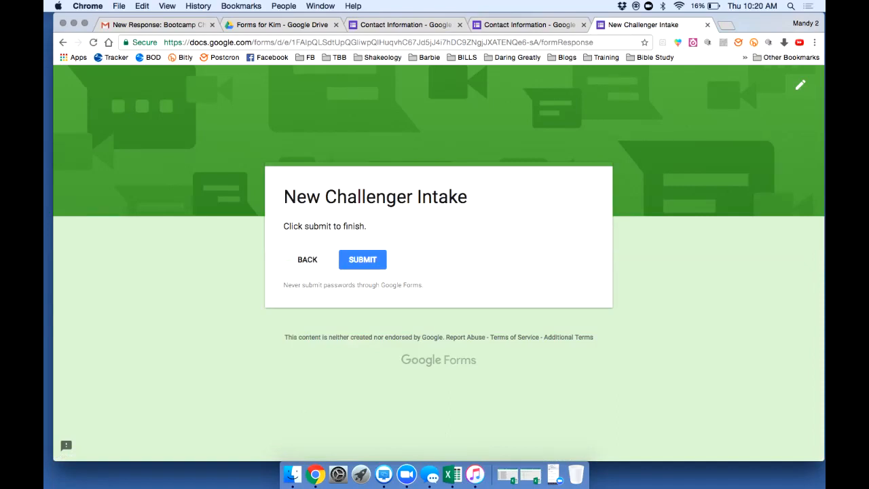
# Return to the form editor and glance at the Responses tab before going back to Questions
pyautogui.click(529, 25)
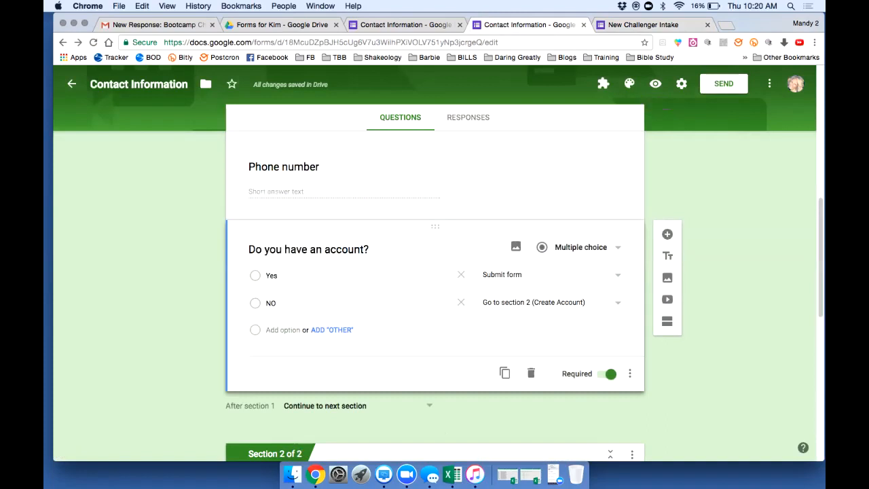
pyautogui.scroll(7, 435, 285)
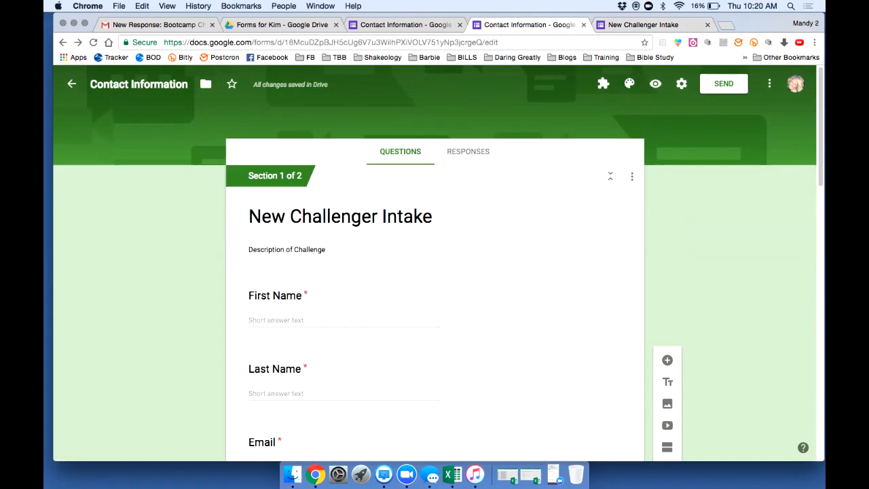
pyautogui.click(468, 152)
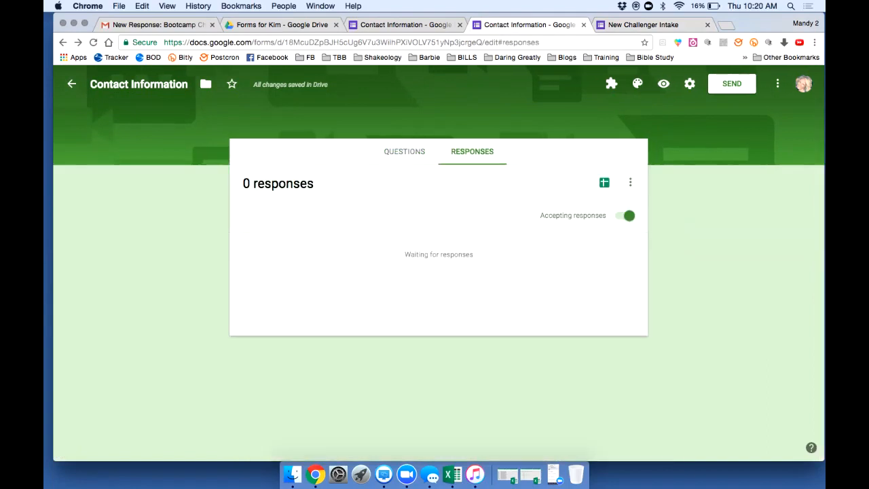
pyautogui.click(405, 152)
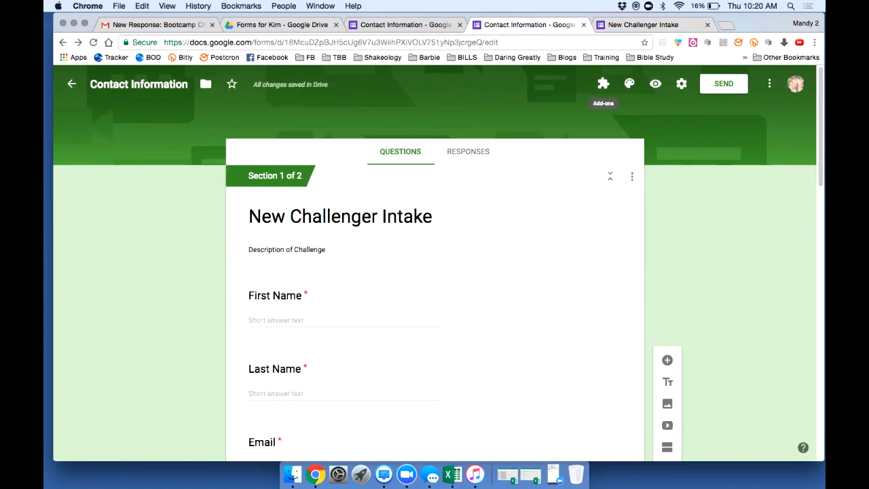
# Open Email Notifications for Forms from the add-ons list
pyautogui.click(603, 83)
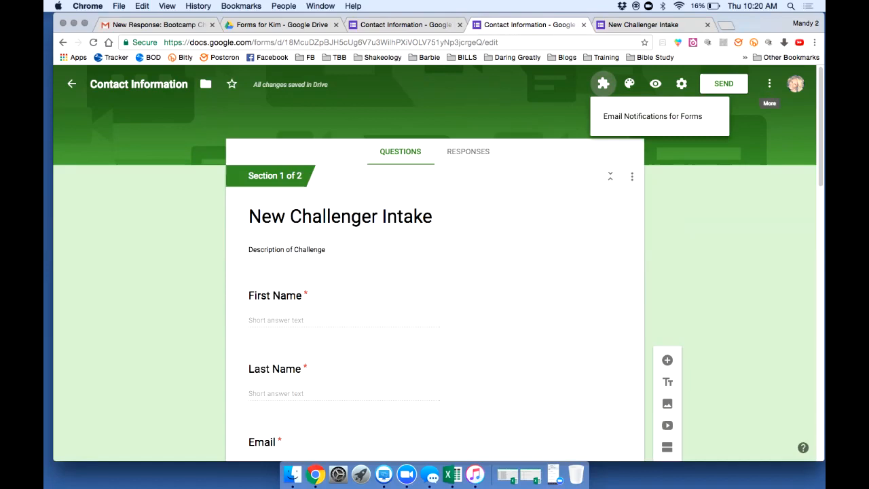
pyautogui.click(770, 83)
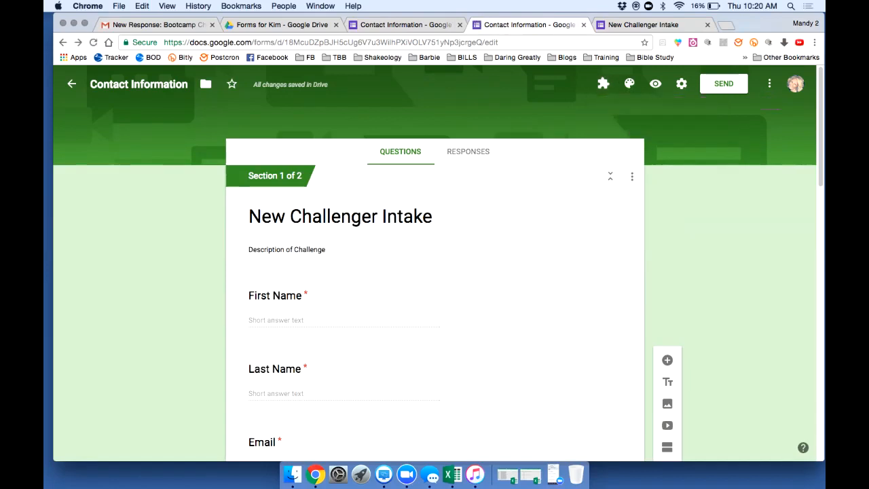
pyautogui.click(769, 84)
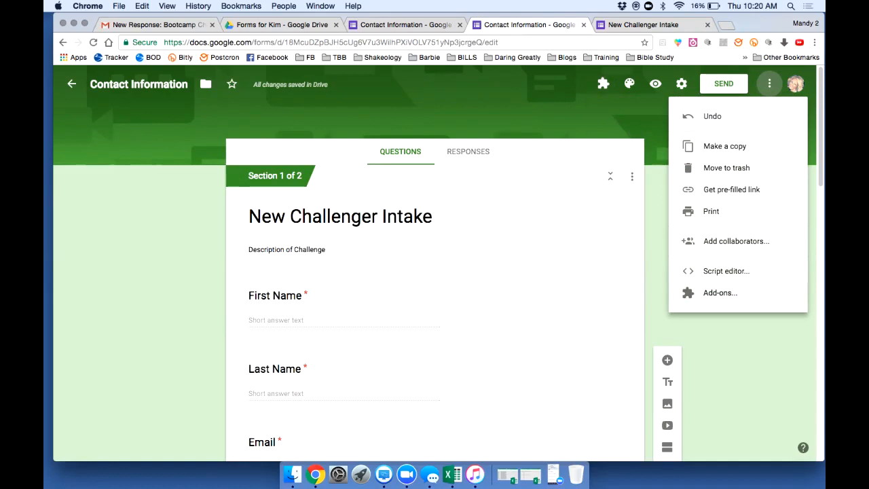
pyautogui.click(603, 83)
pyautogui.click(603, 83)
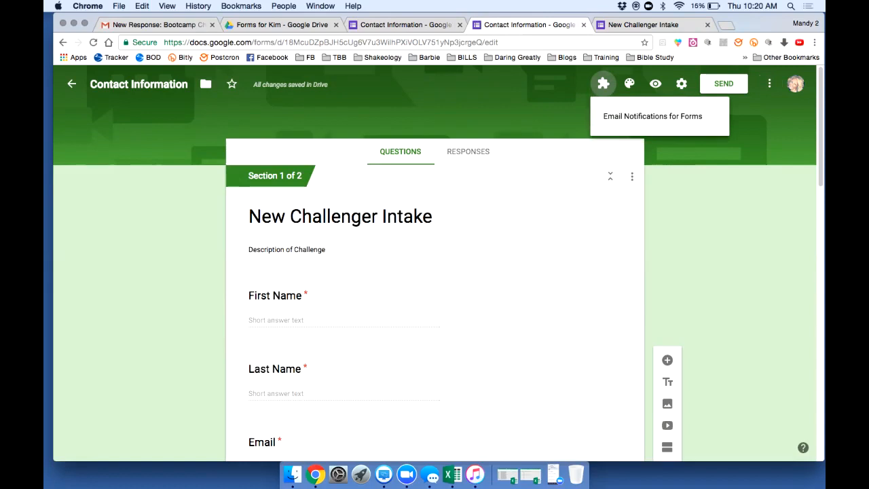
pyautogui.click(653, 117)
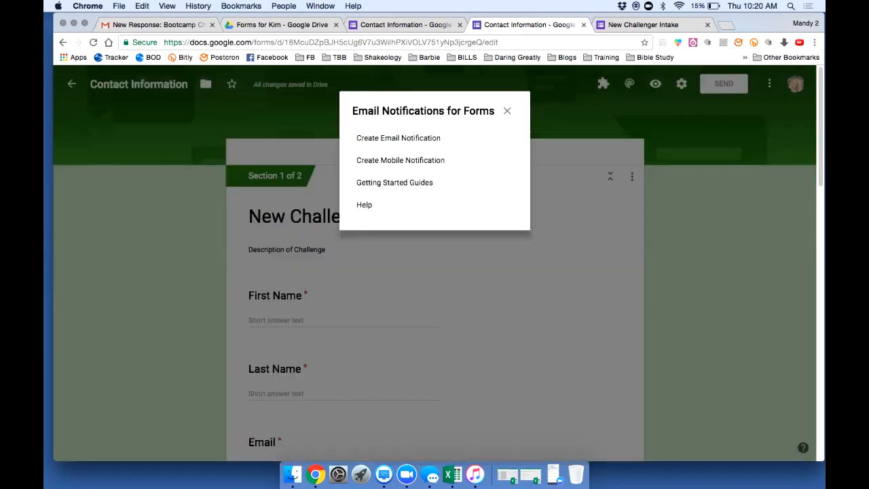
# Start a new email notification and enter the sender's full name
pyautogui.click(399, 137)
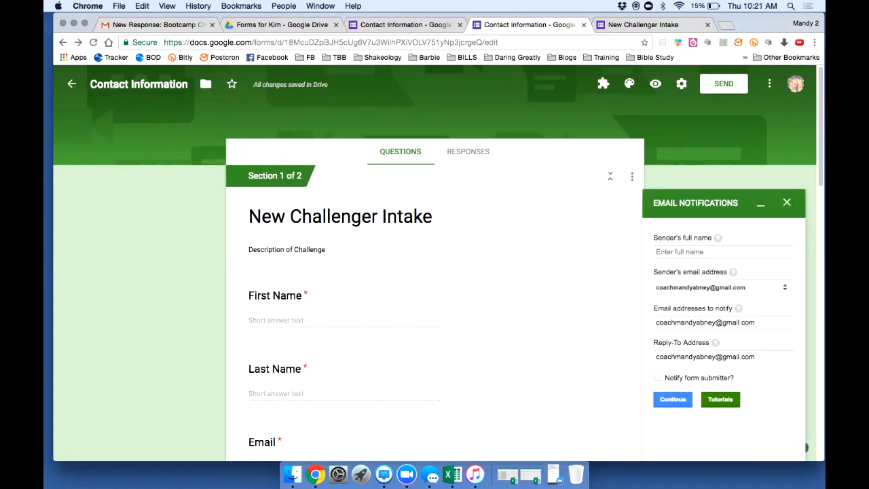
pyautogui.click(707, 252)
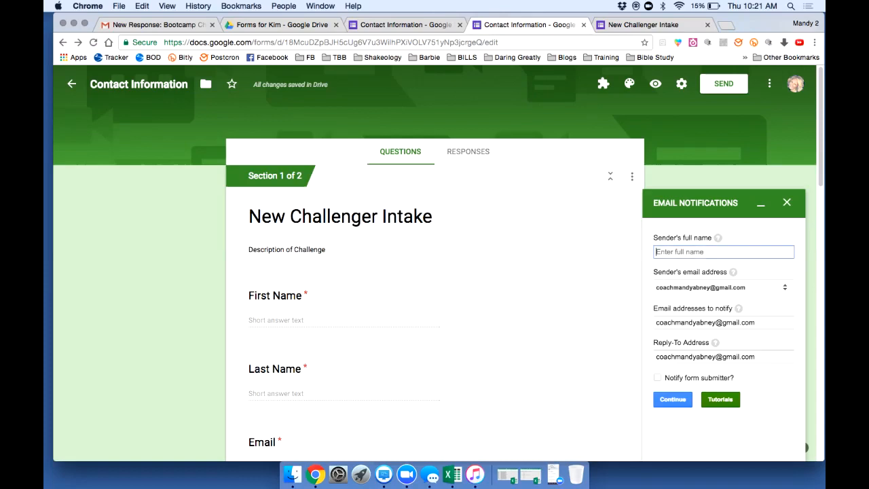
pyautogui.press('Tab')
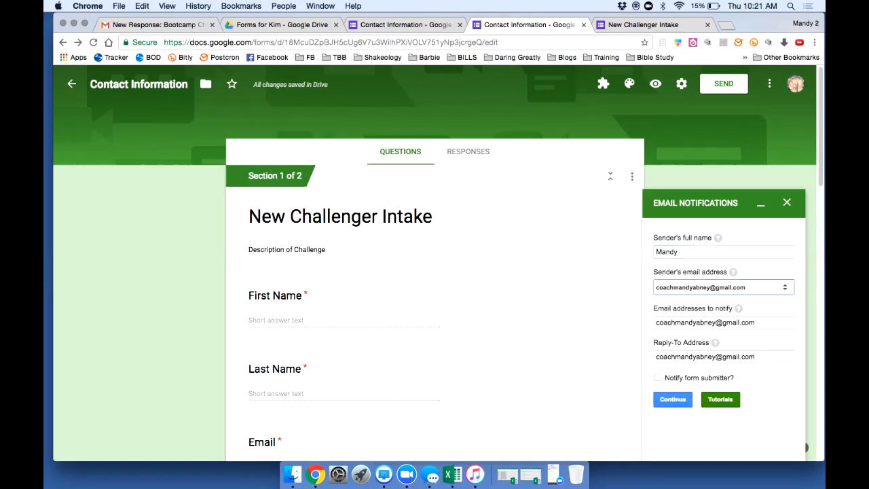
pyautogui.click(707, 252)
pyautogui.write('Abney')
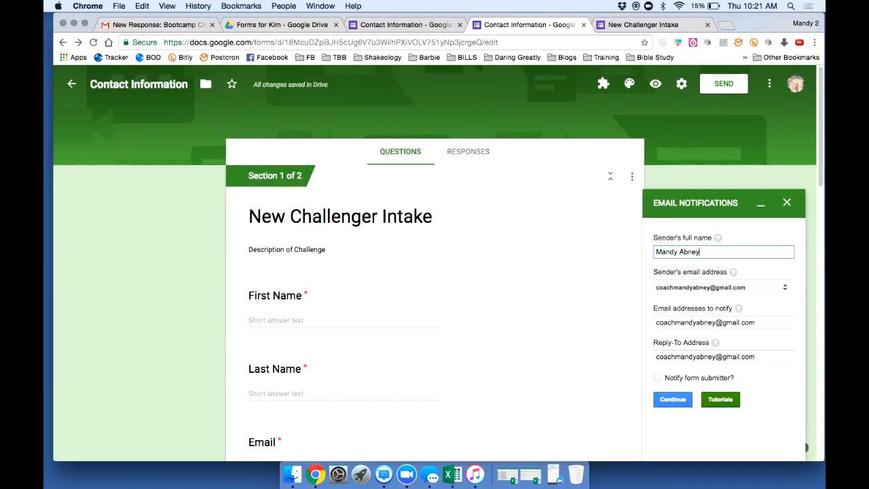
pyautogui.click(673, 399)
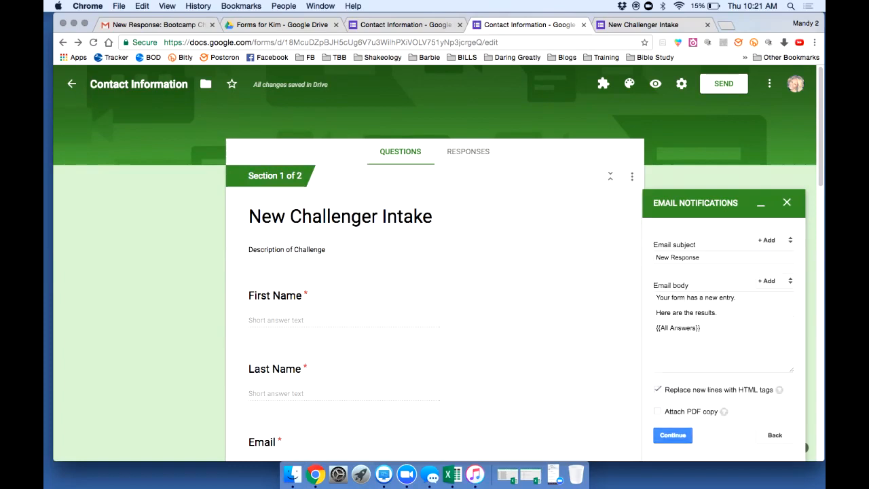
# Make the subject 'New Response: New Challenge Intake', create the rule, and dismiss the upgrade offer
pyautogui.click(702, 258)
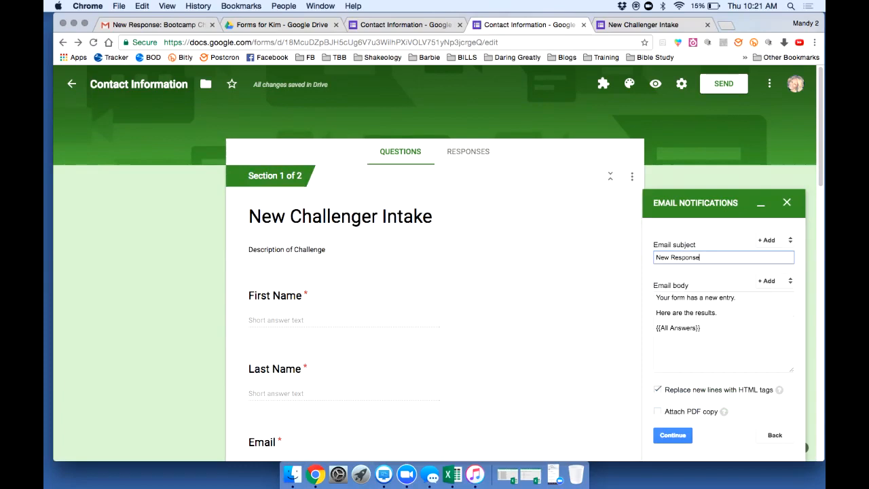
pyautogui.write('New')
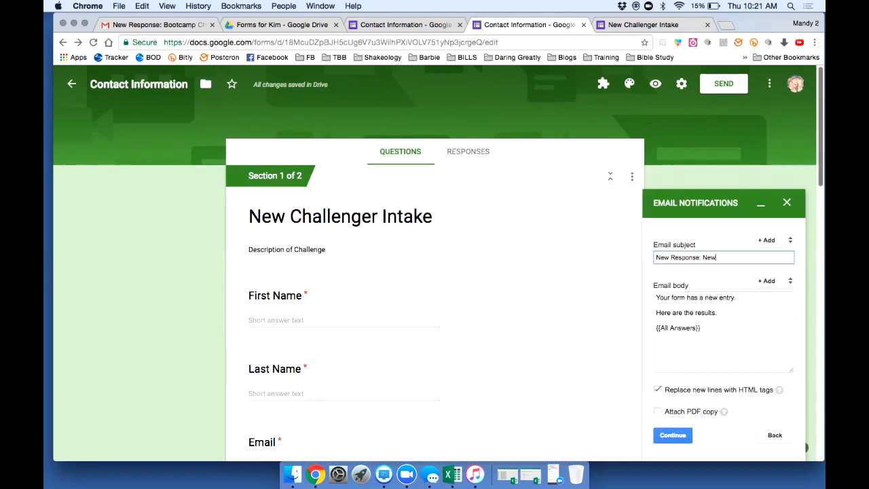
pyautogui.write(' Challenge Intake')
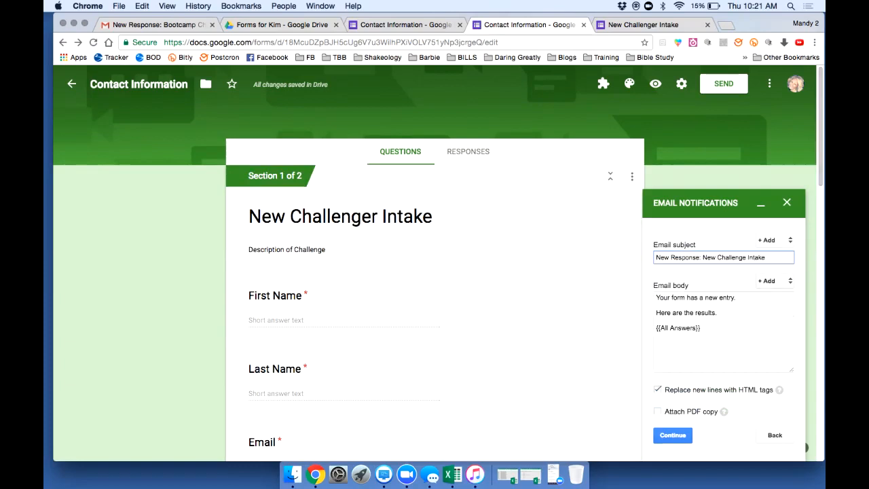
pyautogui.click(672, 435)
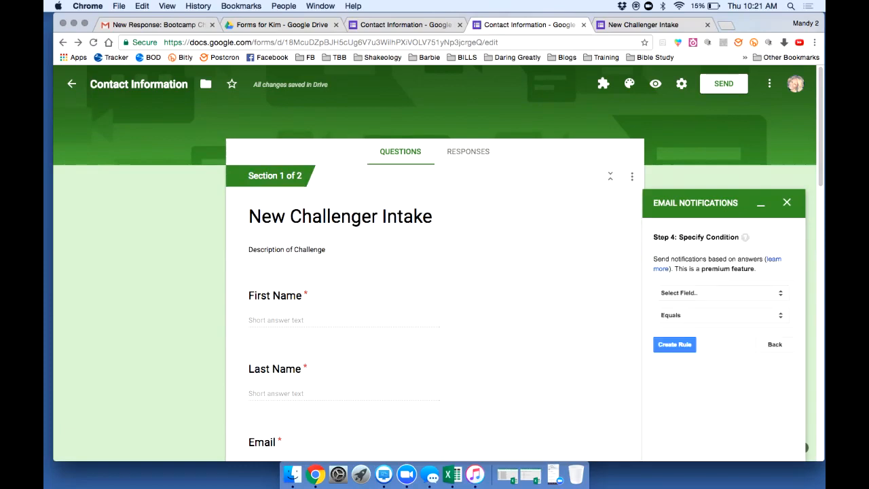
pyautogui.click(674, 344)
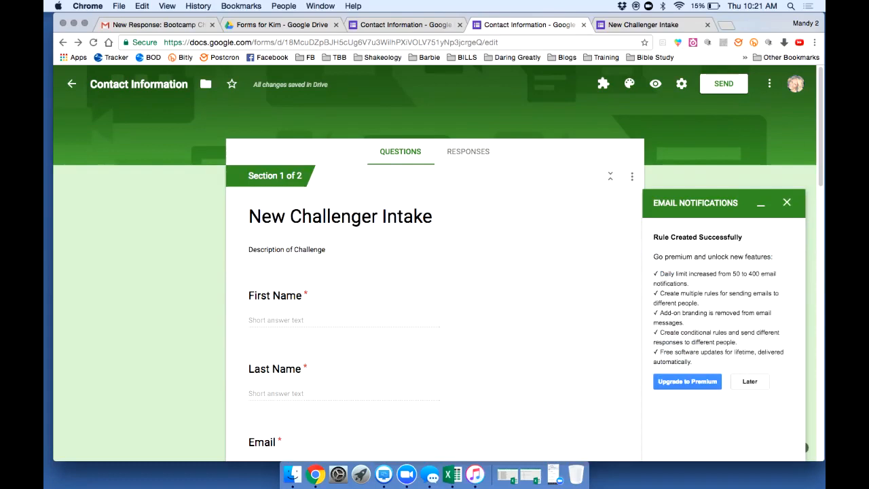
pyautogui.click(787, 202)
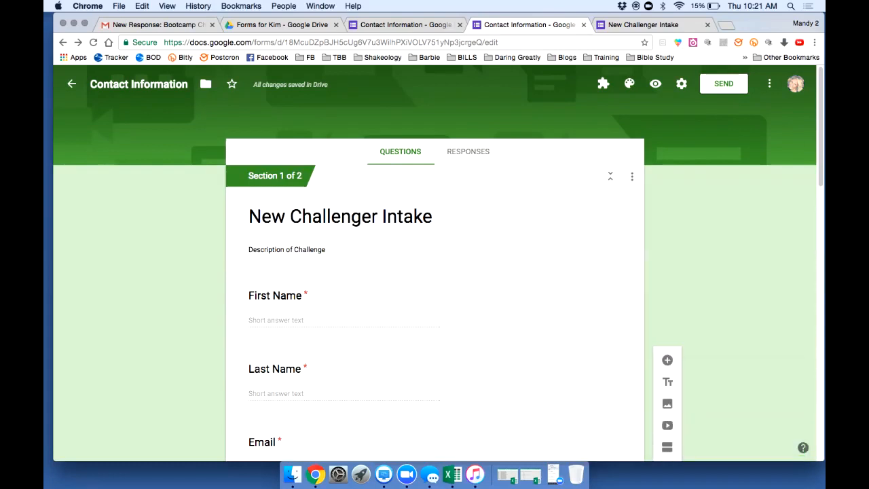
# Try orange and then blue as the form's theme colour
pyautogui.click(630, 84)
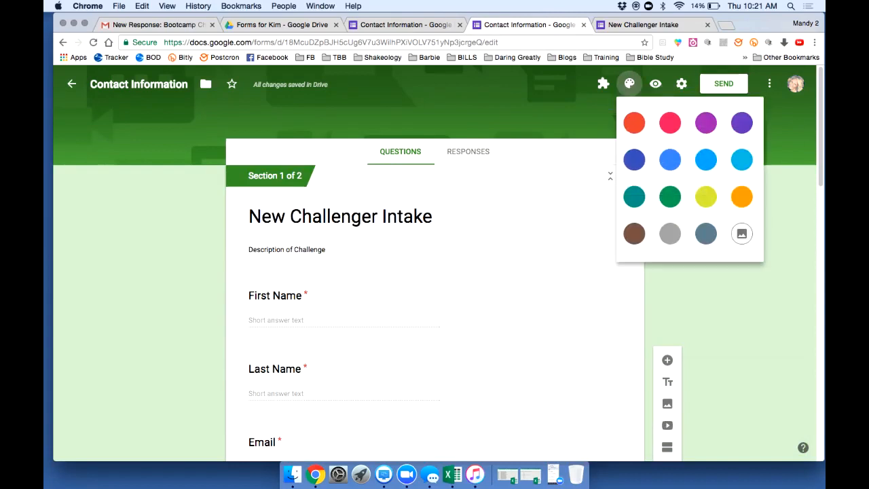
pyautogui.click(634, 123)
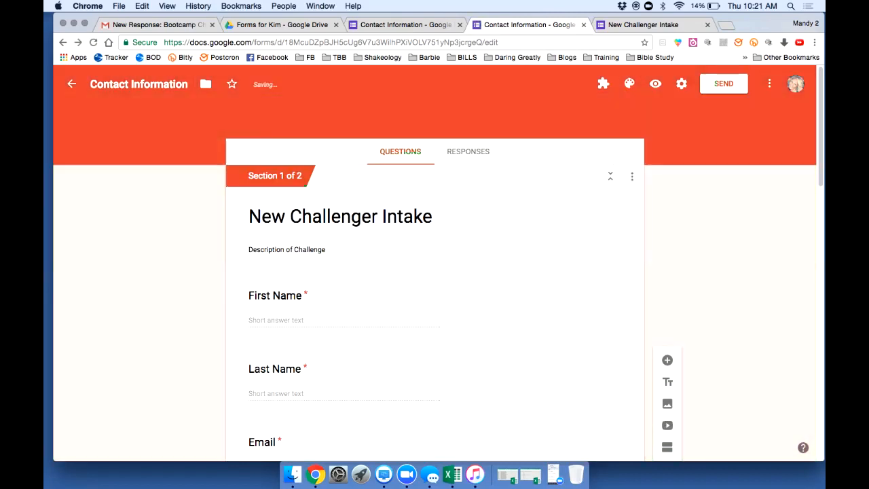
pyautogui.click(630, 84)
pyautogui.click(670, 160)
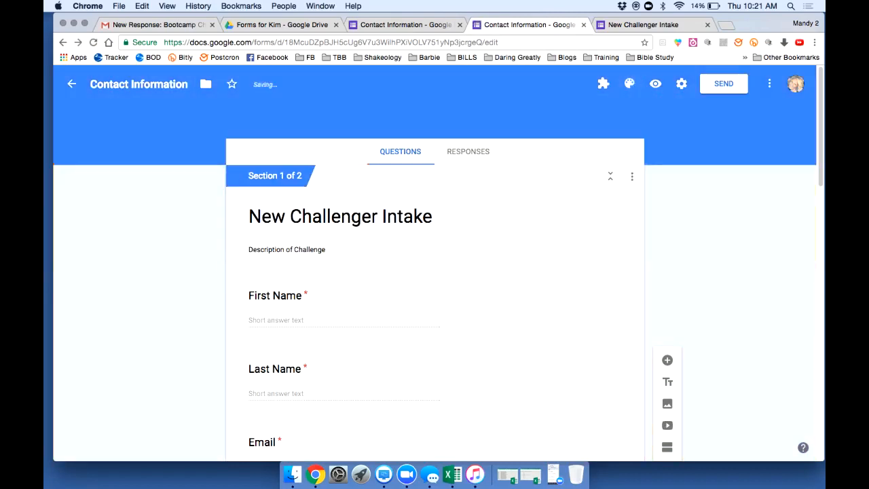
pyautogui.click(630, 84)
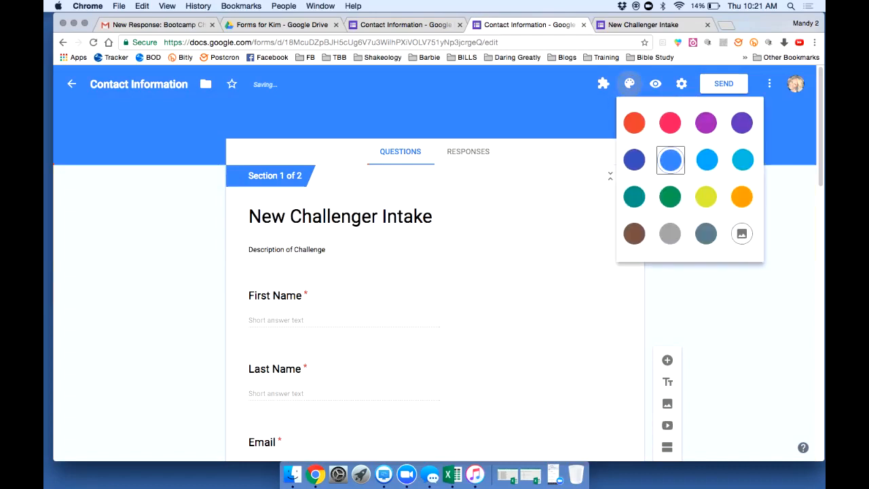
# Upload the Mommy Bootcamp header PNG from Downloads as the theme image and preview the form
pyautogui.click(742, 234)
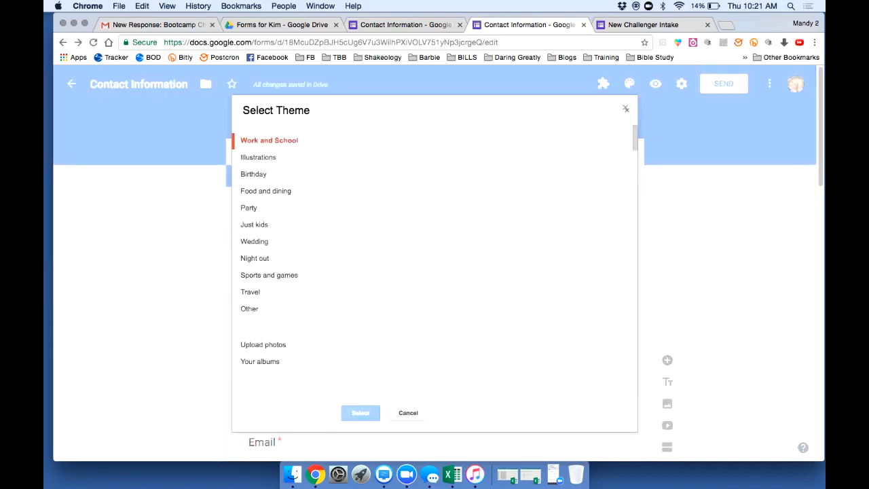
pyautogui.click(264, 345)
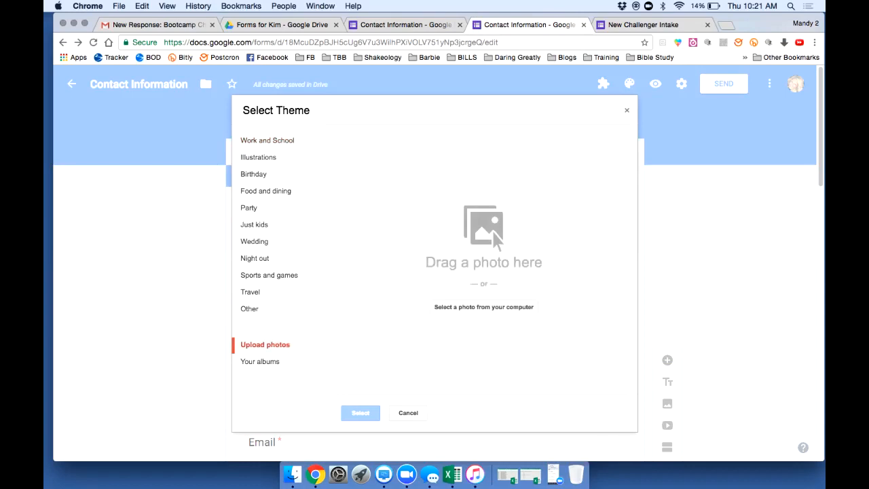
pyautogui.click(483, 307)
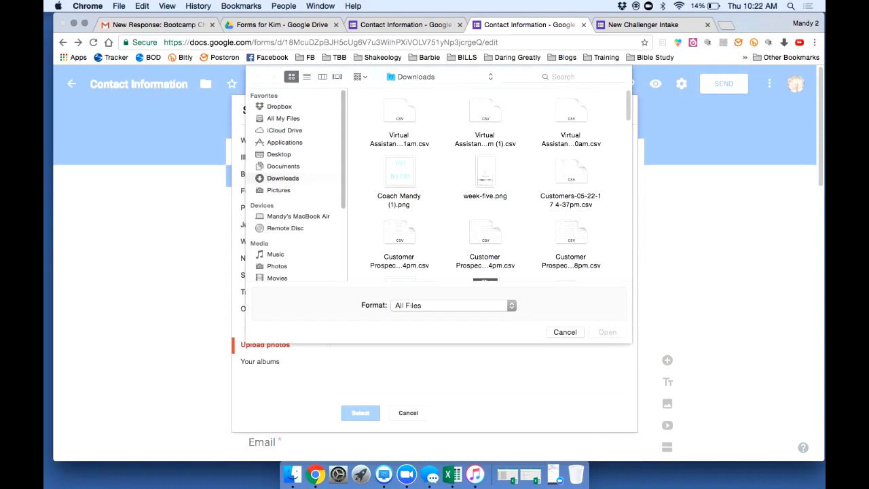
pyautogui.scroll(-10, 485, 185)
pyautogui.click(399, 203)
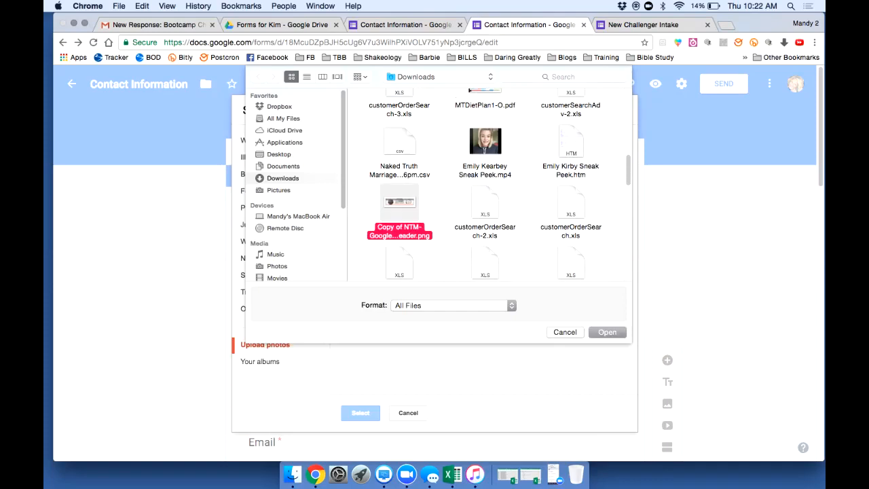
pyautogui.press('Return')
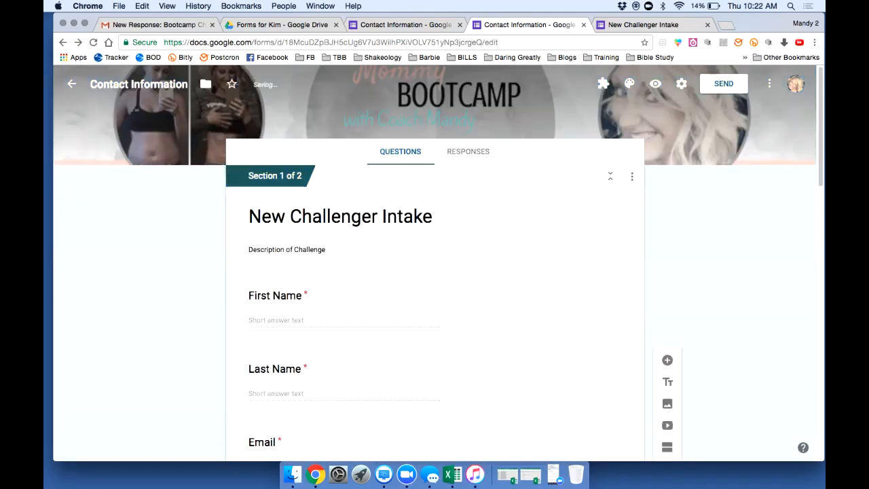
pyautogui.click(656, 83)
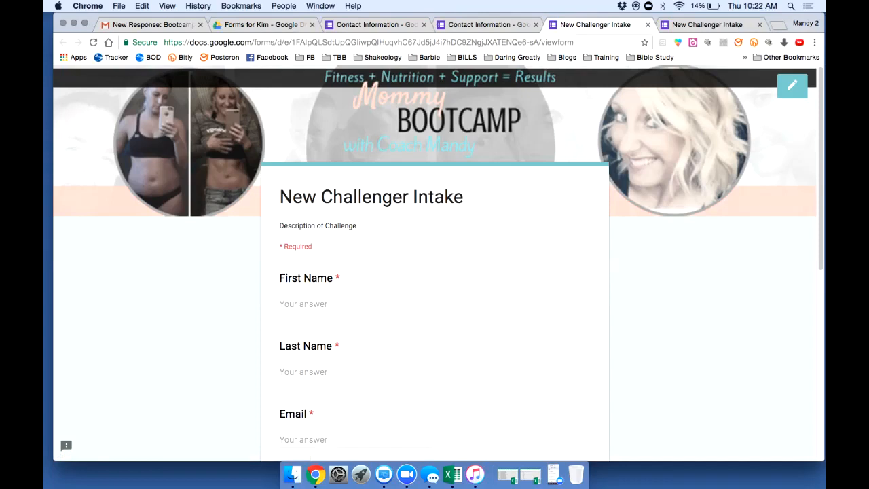
# Go from the live preview back to the editor and open the form's Settings
pyautogui.click(792, 85)
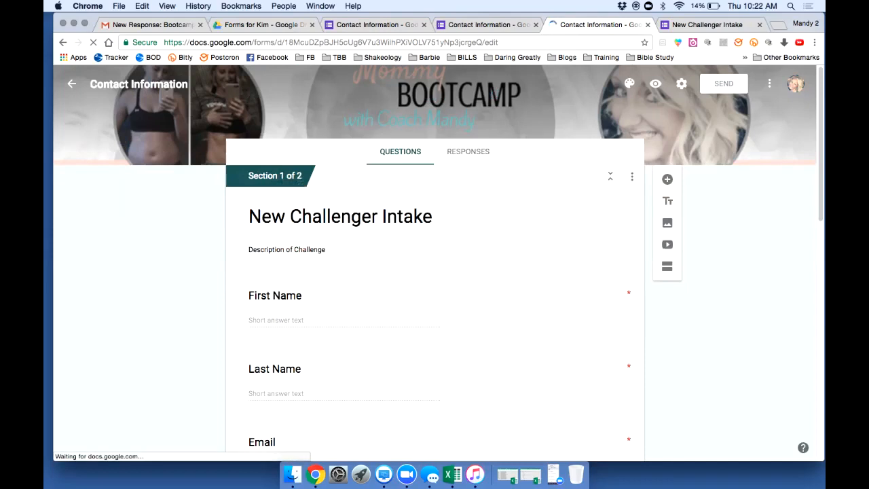
pyautogui.click(682, 83)
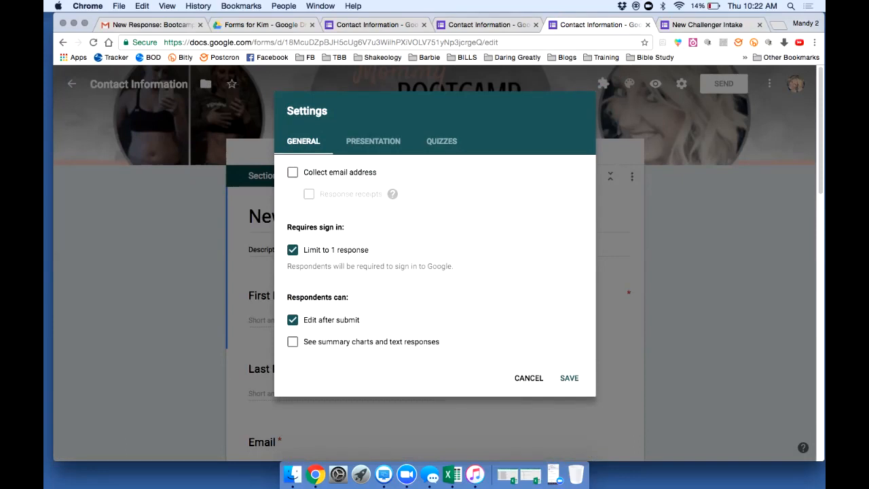
# Untick Limit to 1 response and Edit after submit
pyautogui.click(293, 250)
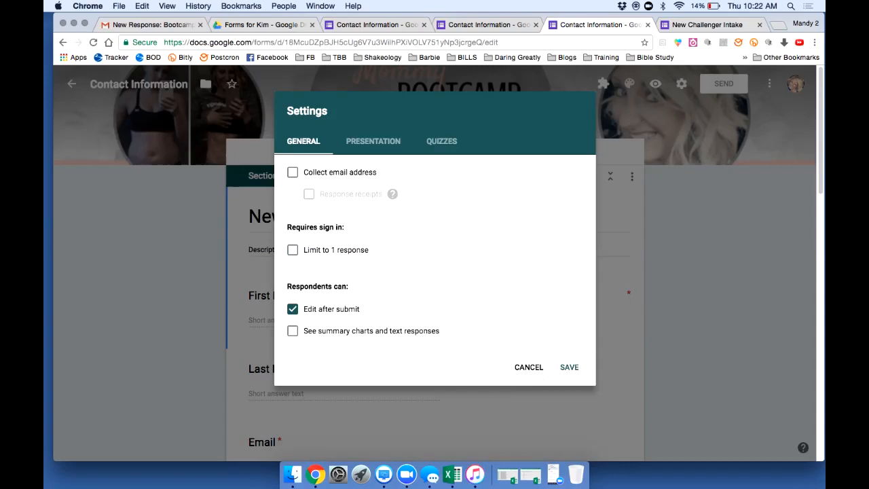
pyautogui.click(293, 309)
pyautogui.click(372, 141)
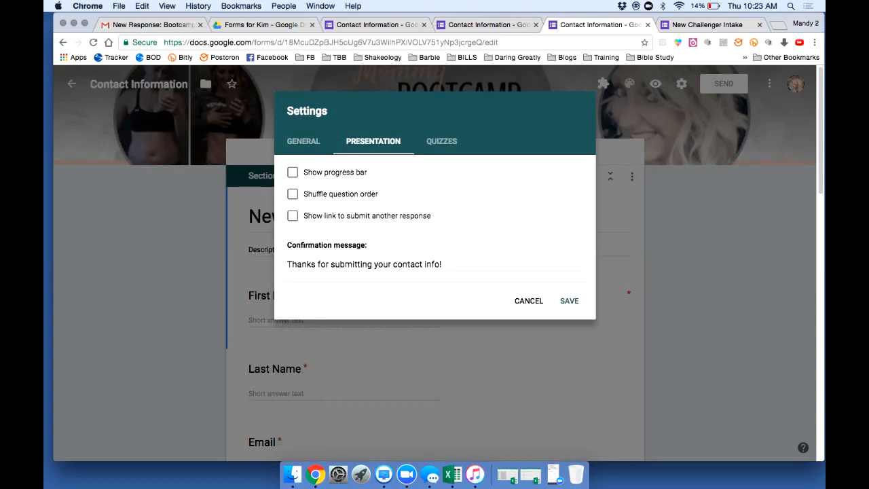
# Replace the confirmation message with 'Thank you for submitting your form! I'll be in touch shortly!' and save
pyautogui.click(288, 265)
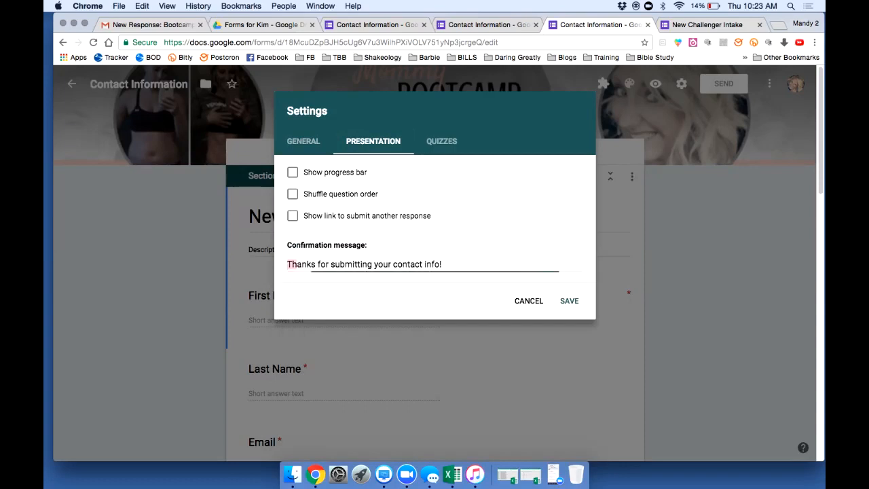
pyautogui.moveTo(287, 264); pyautogui.dragTo(443, 265)
pyautogui.doubleClick(407, 264)
pyautogui.tripleClick(407, 265)
pyautogui.press('BackSpace')
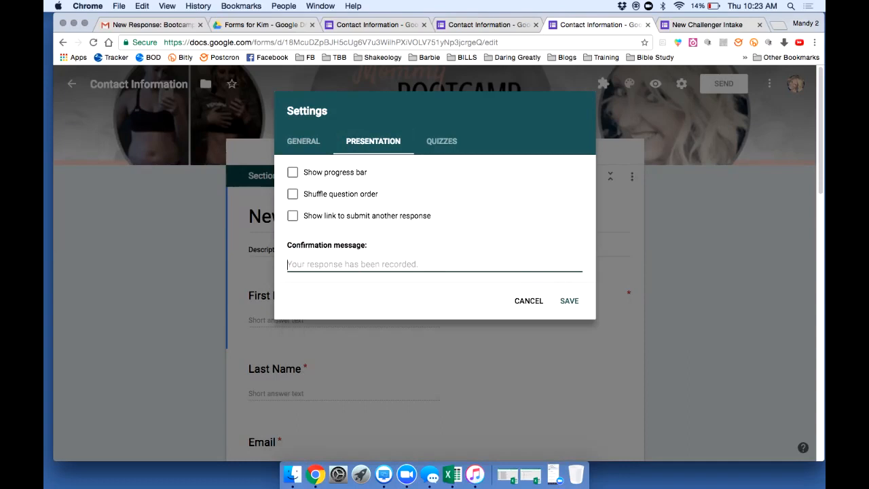
pyautogui.write('Thank you for')
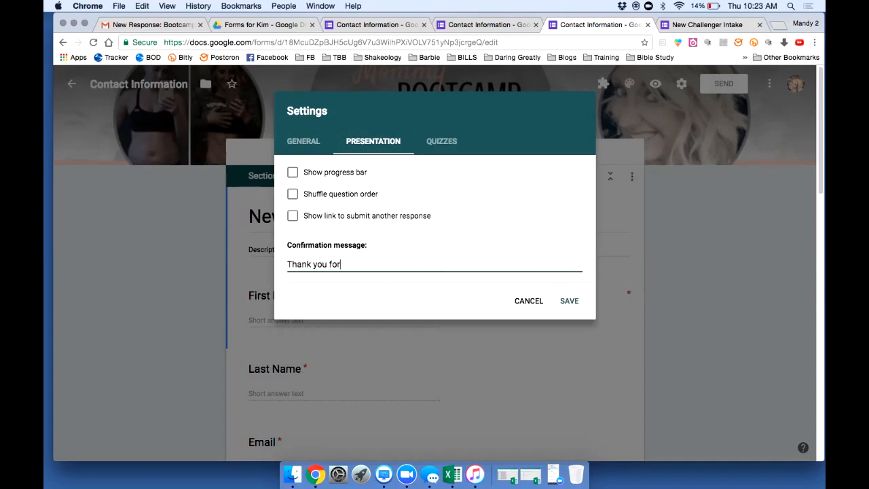
pyautogui.write(" submitting your form!  I'll be in touch shortly!")
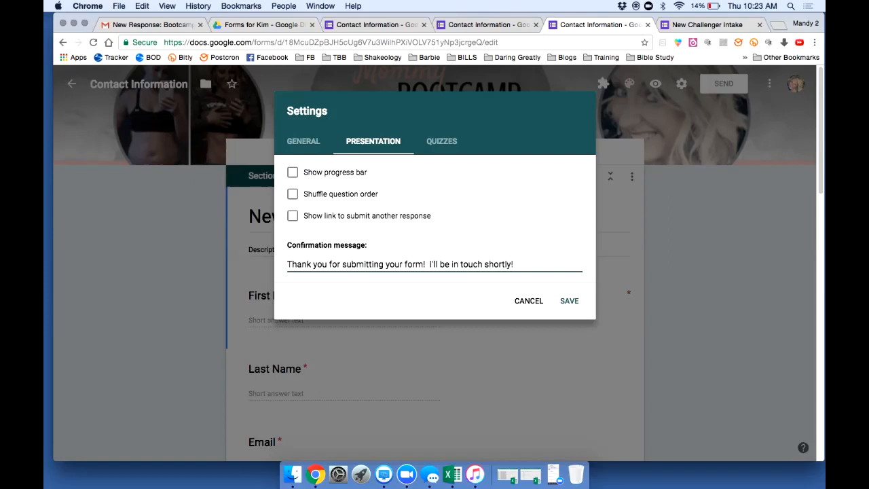
pyautogui.click(569, 300)
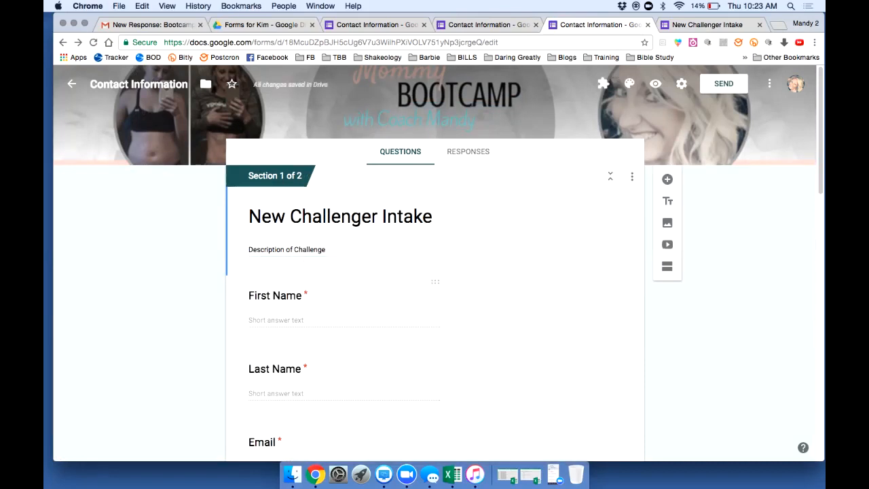
# In the Send form dialog, look over the email recipient, subject, message and include-form options
pyautogui.click(723, 84)
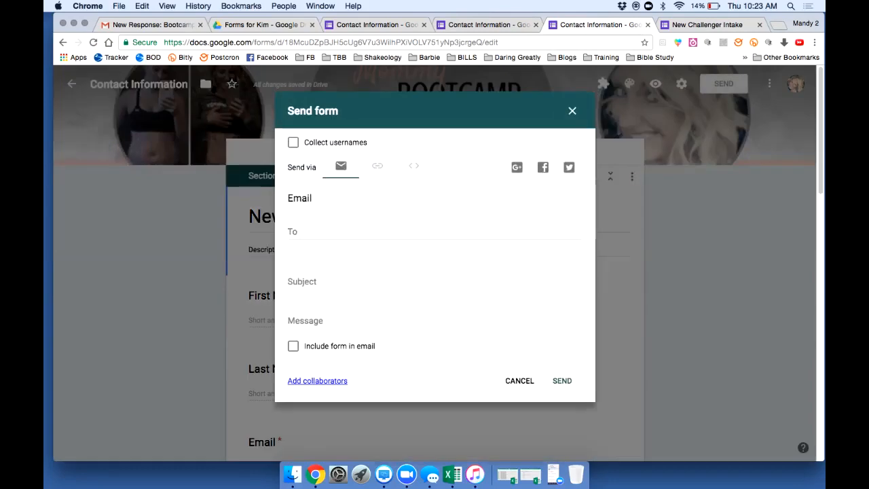
pyautogui.click(299, 232)
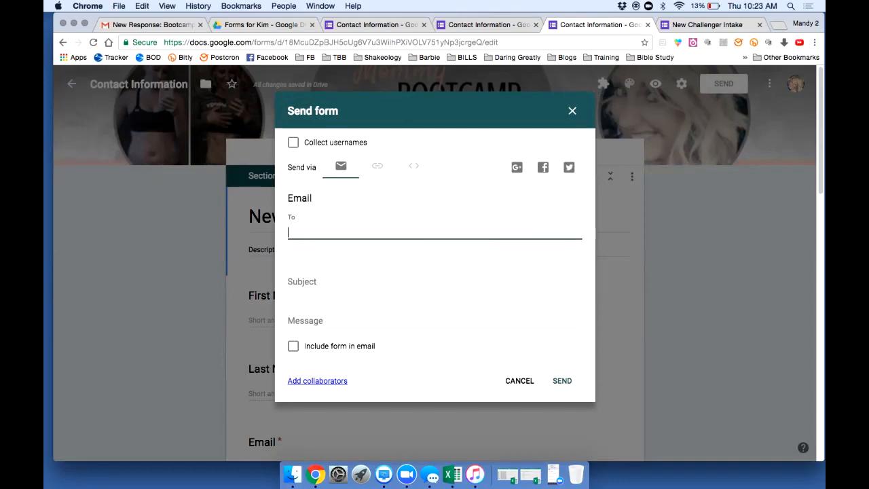
pyautogui.click(326, 282)
pyautogui.click(331, 320)
pyautogui.click(293, 346)
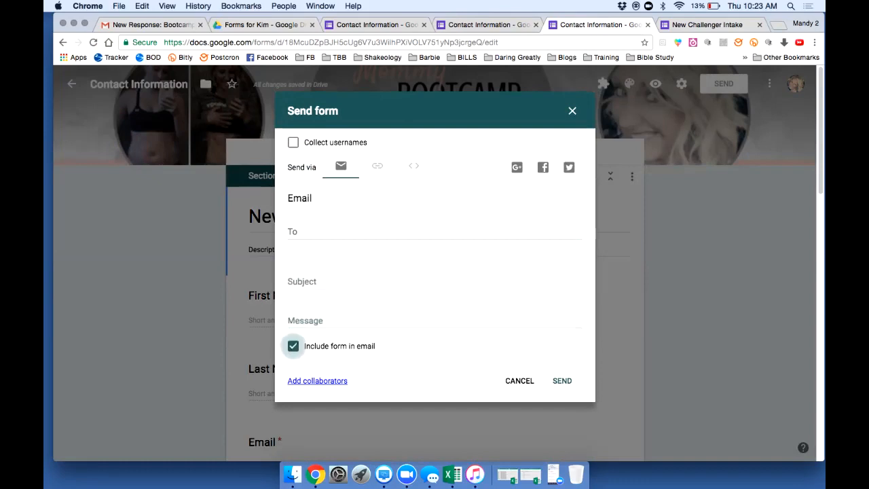
pyautogui.click(294, 346)
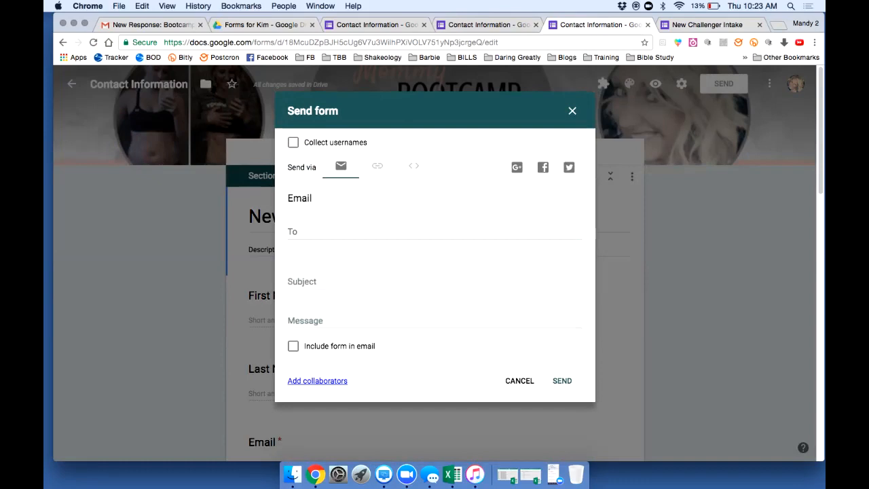
# Copy the form's shareable link, look at the Embed HTML code, and close the dialog
pyautogui.click(378, 166)
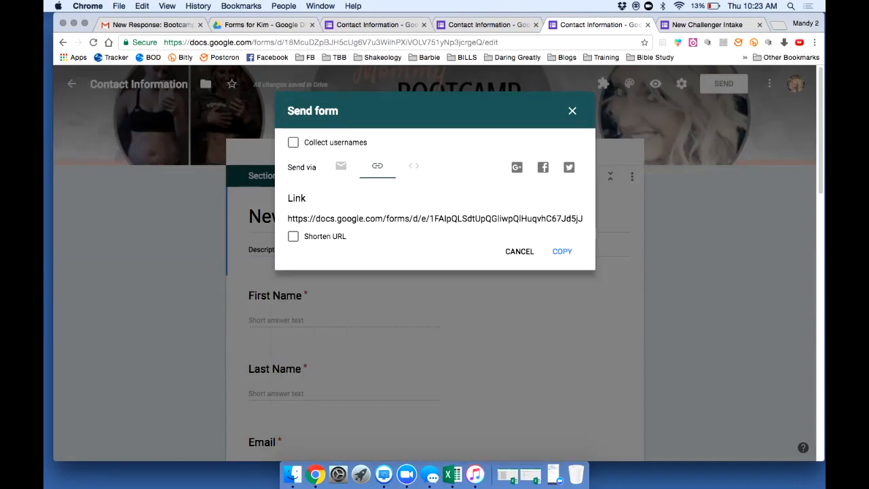
pyautogui.click(389, 218)
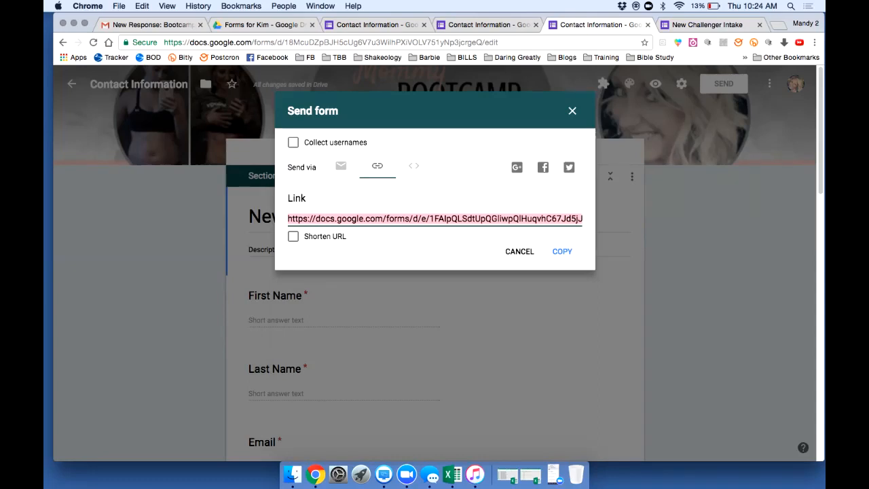
pyautogui.click(563, 251)
pyautogui.click(413, 166)
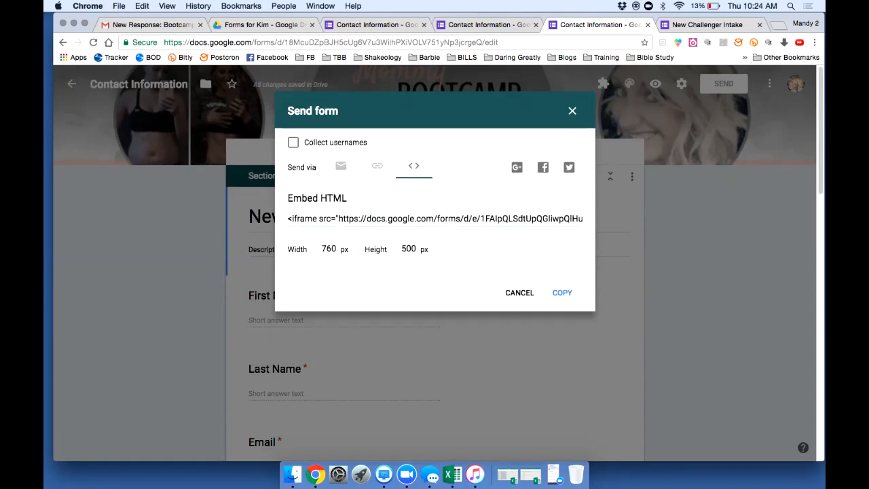
pyautogui.click(573, 111)
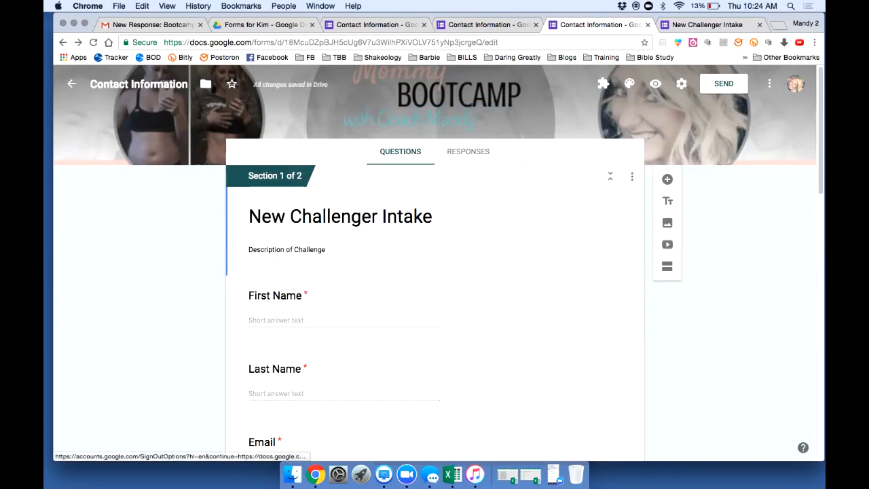
# Glance at the form's More menu, then leave New Challenger Intake for the Forms home page
pyautogui.click(770, 84)
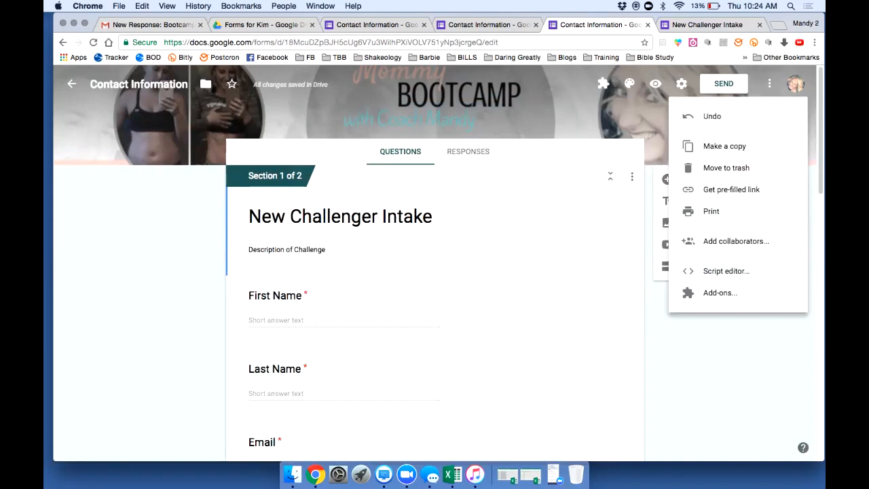
pyautogui.click(736, 241)
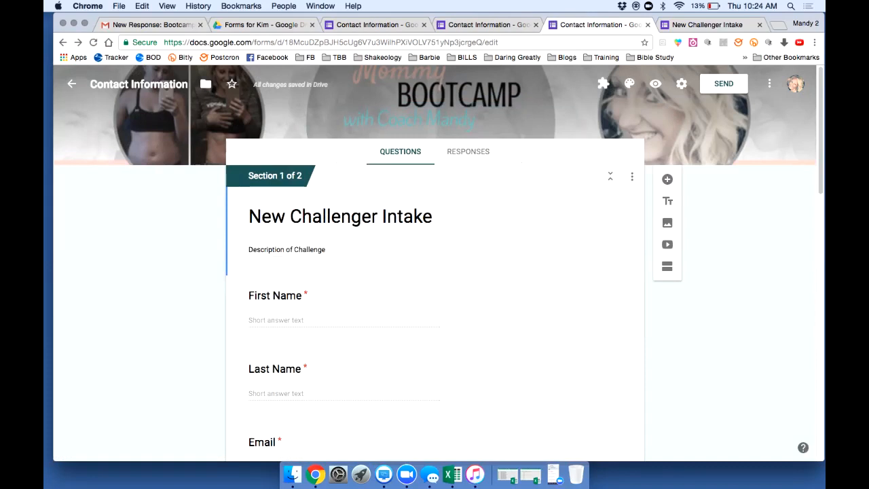
pyautogui.click(71, 84)
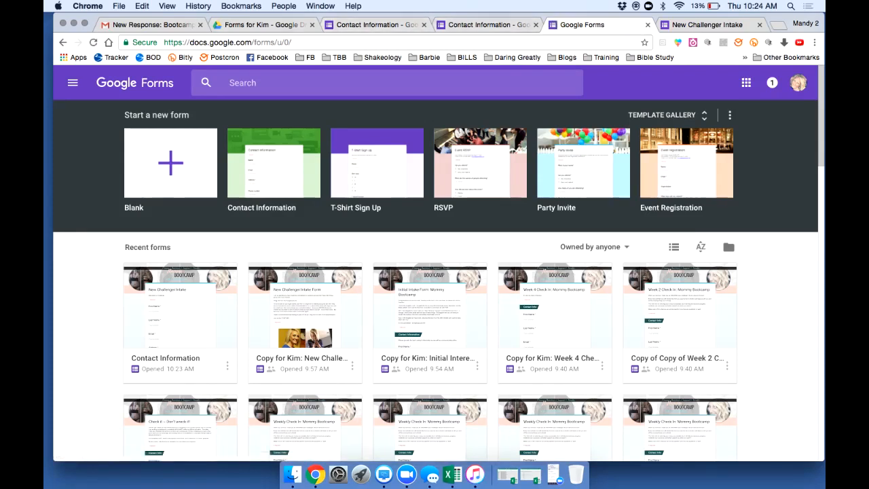
# In Gmail, filter the contact's activity to emails and open 'New Response: May Challenge Group'
pyautogui.click(153, 25)
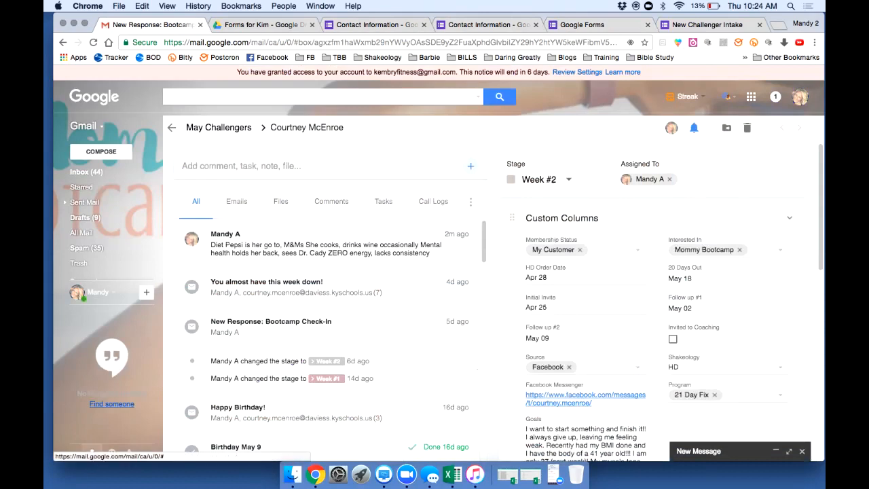
pyautogui.scroll(-1, 322, 340)
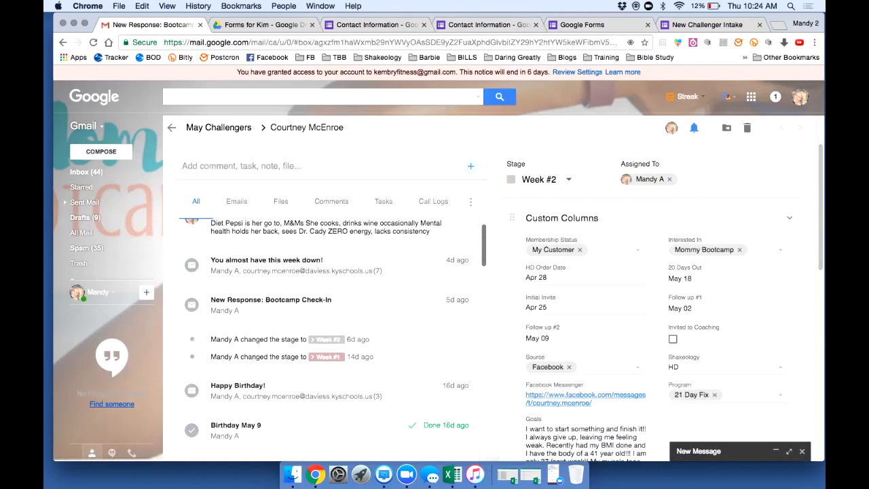
pyautogui.scroll(-15, 335, 337)
pyautogui.scroll(-10, 335, 348)
pyautogui.scroll(-3, 335, 347)
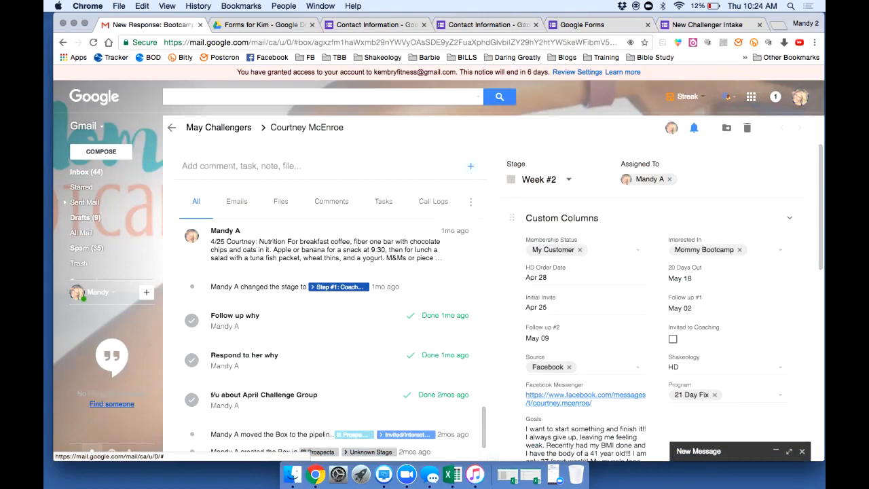
pyautogui.click(237, 201)
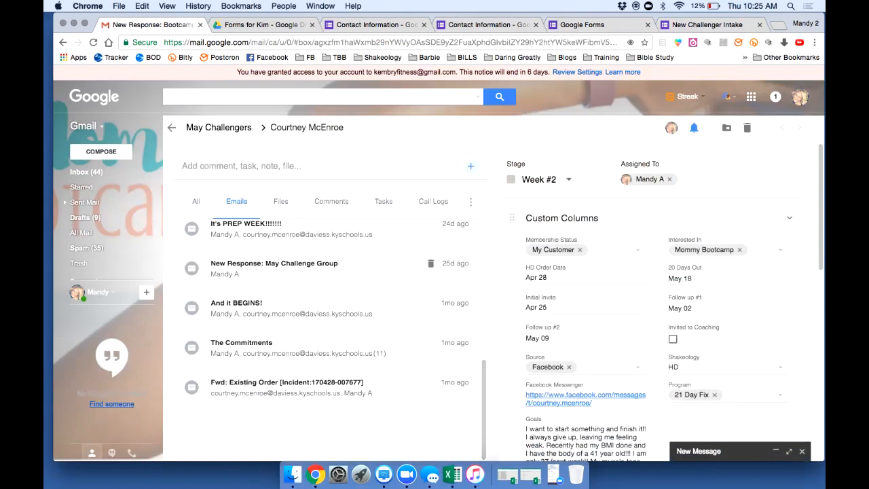
pyautogui.click(305, 268)
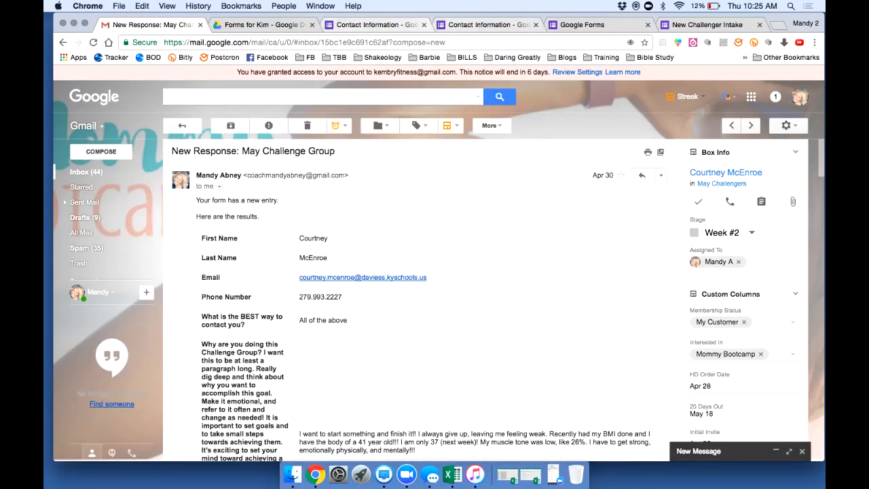
# Check the Contact Information form's theme palette, then return to the response email in Gmail
pyautogui.click(378, 25)
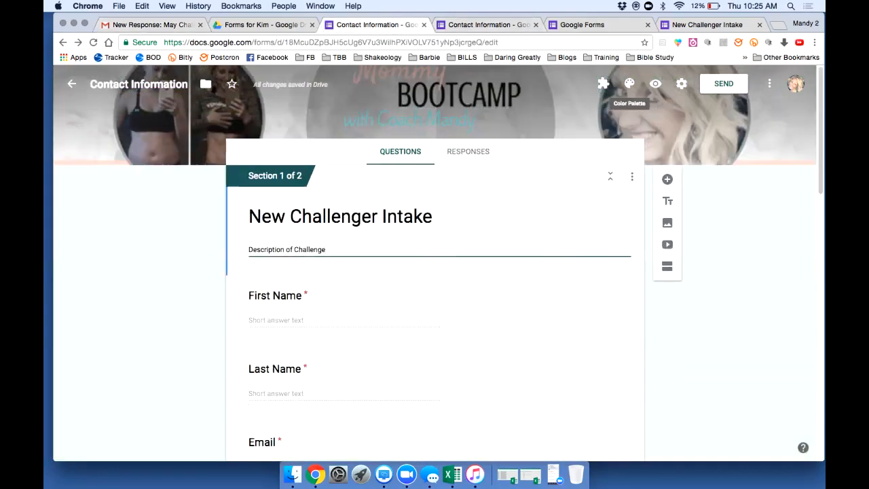
pyautogui.click(630, 84)
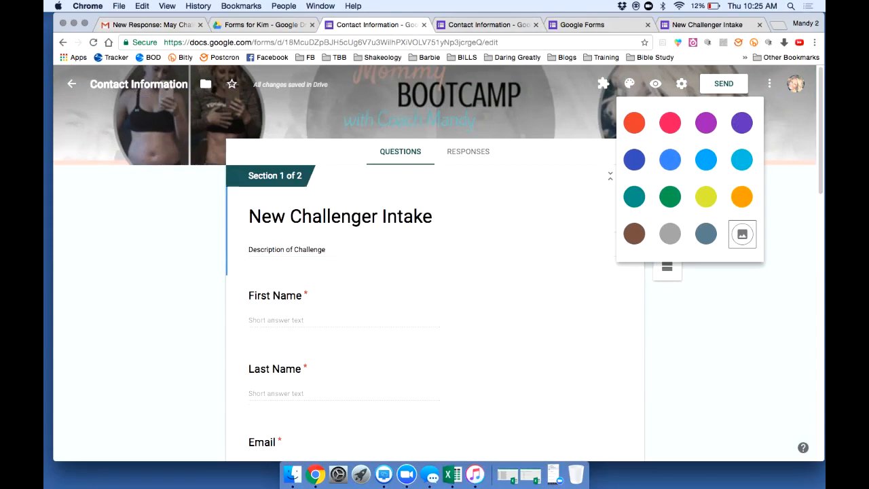
pyautogui.click(602, 86)
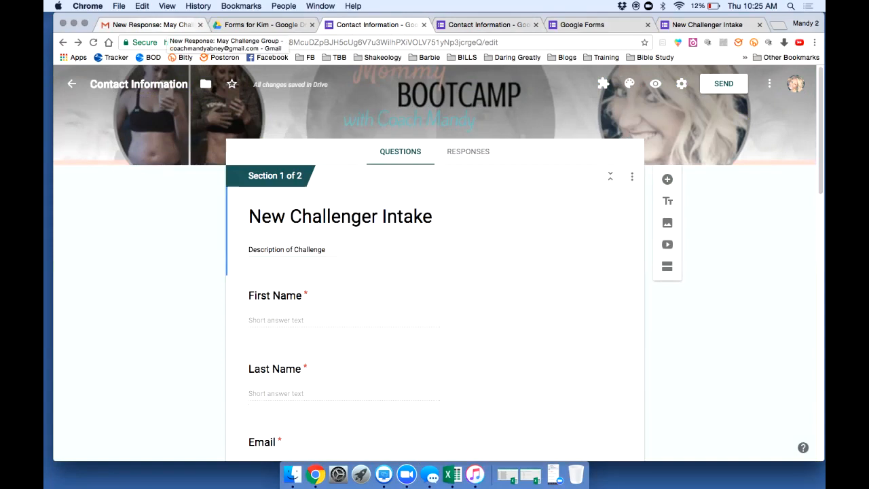
pyautogui.click(152, 25)
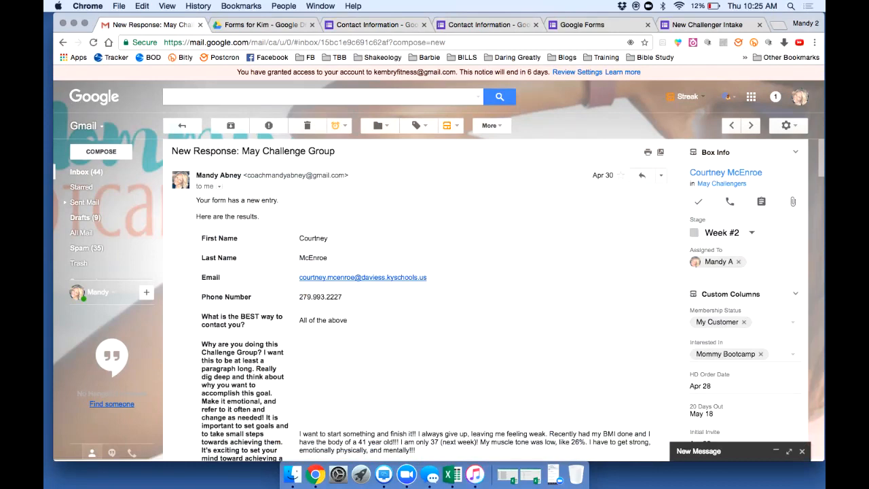
# Select and copy the respondent's paragraph on joining the May Challenge Group from the response email
pyautogui.moveTo(299, 320); pyautogui.dragTo(348, 320)
pyautogui.scroll(-5, 483, 301)
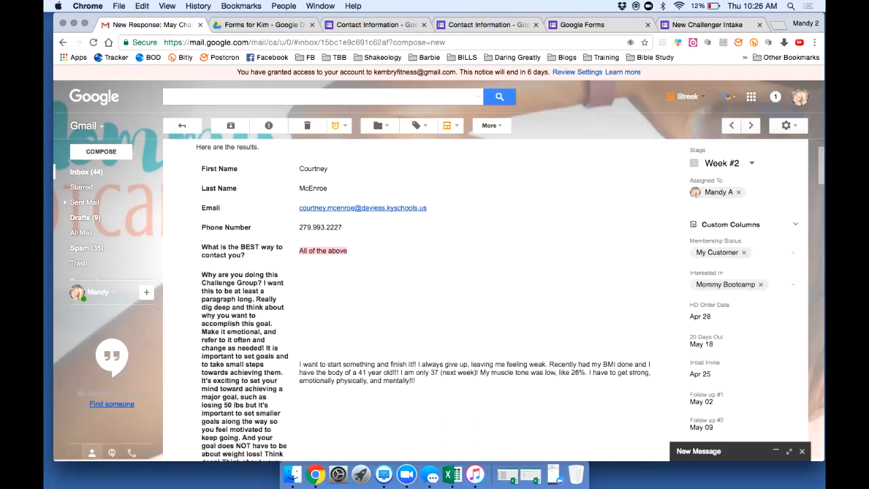
pyautogui.scroll(-2, 484, 301)
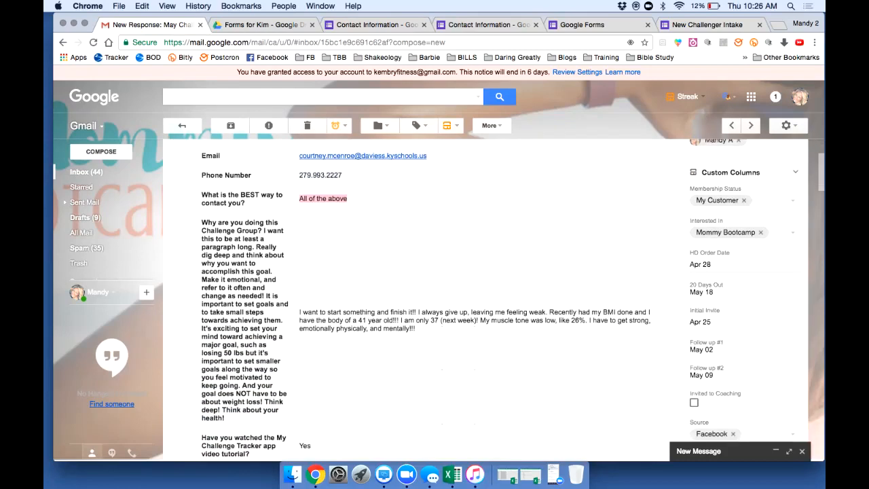
pyautogui.scroll(-2, 483, 301)
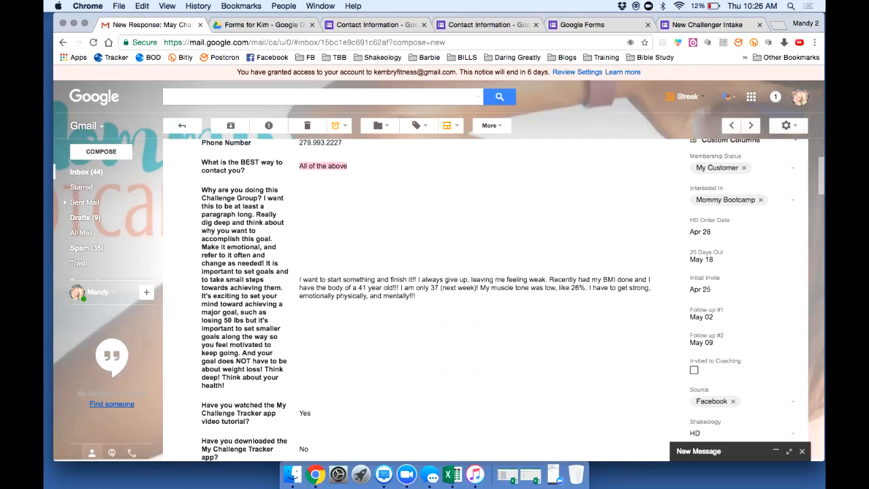
pyautogui.moveTo(299, 280); pyautogui.dragTo(417, 297)
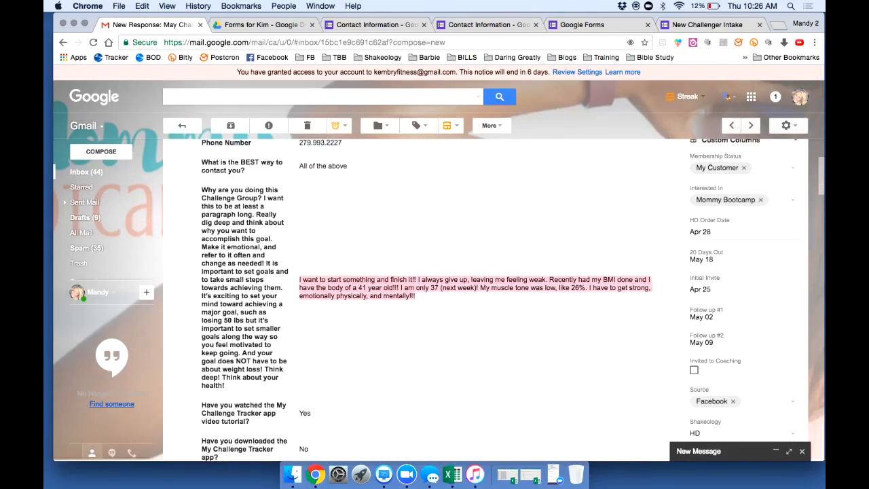
pyautogui.rightClick(394, 289)
pyautogui.click(422, 315)
pyautogui.scroll(-5, 484, 301)
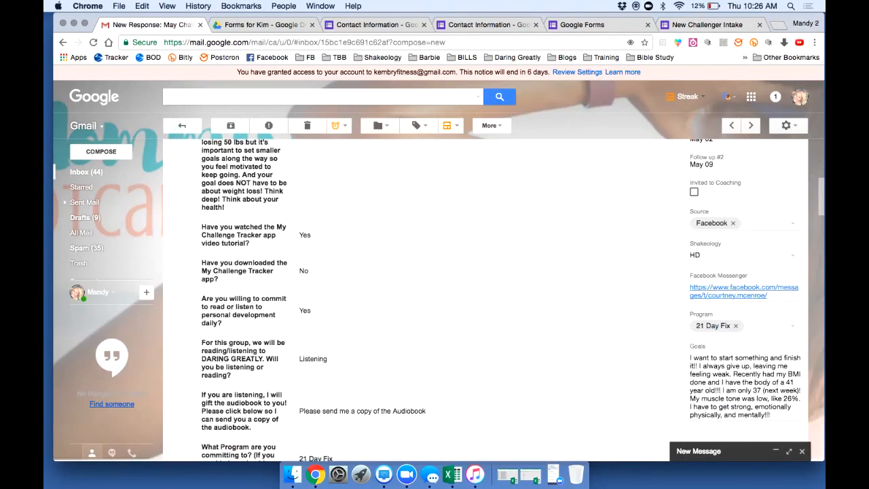
pyautogui.scroll(-1, 502, 300)
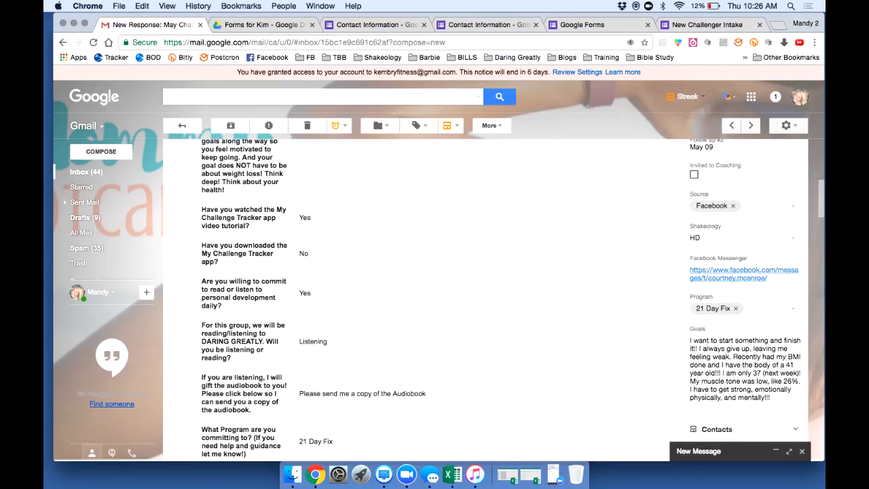
pyautogui.scroll(-3, 434, 299)
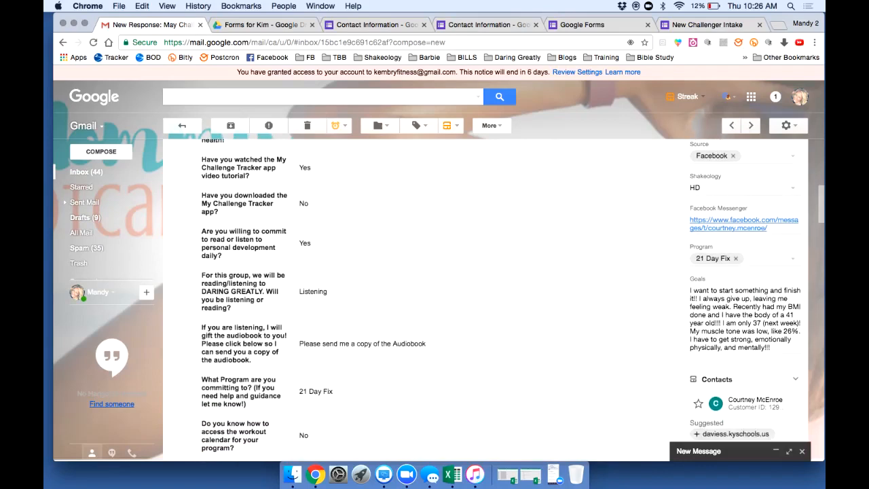
pyautogui.scroll(-1, 434, 299)
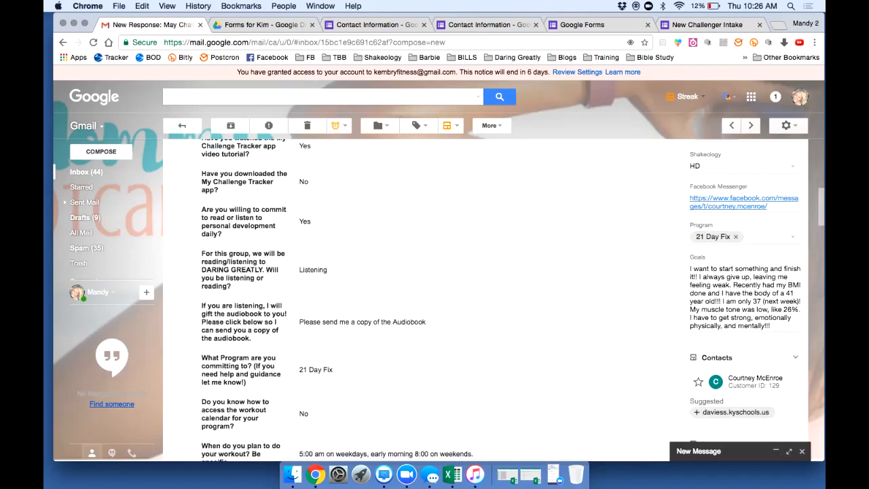
pyautogui.scroll(-5, 435, 299)
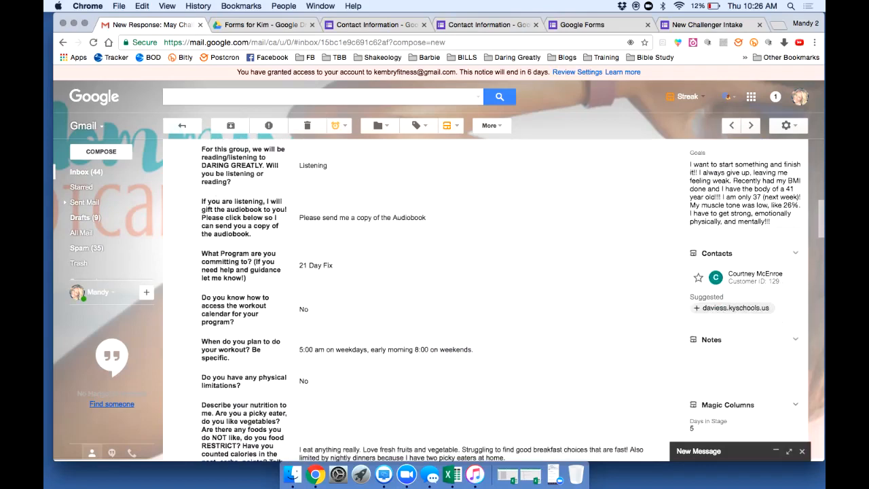
pyautogui.scroll(-1, 435, 299)
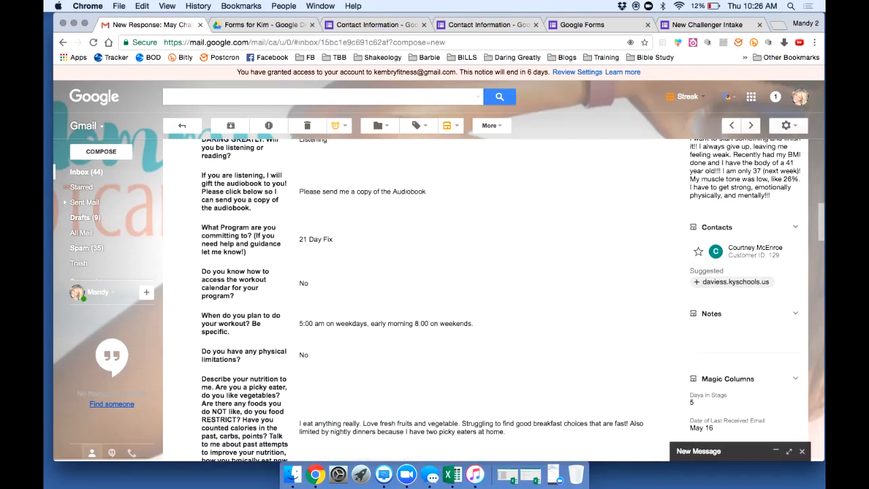
pyautogui.scroll(-1, 435, 299)
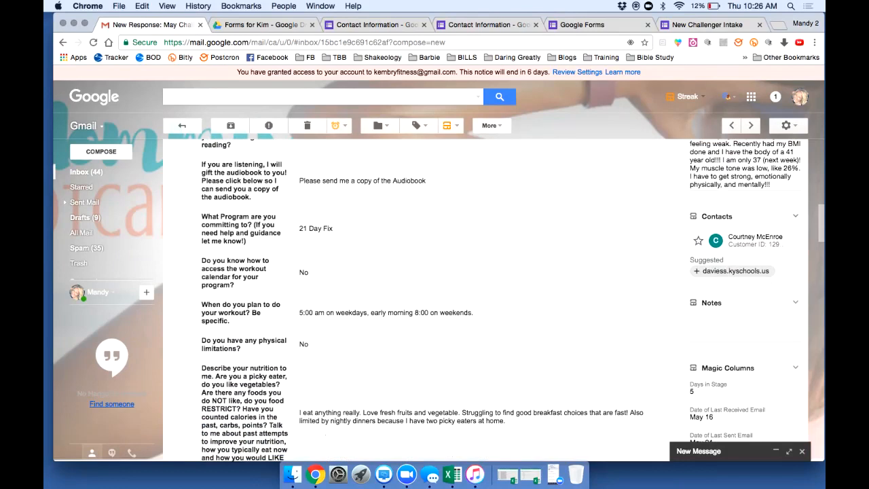
pyautogui.scroll(-2, 434, 299)
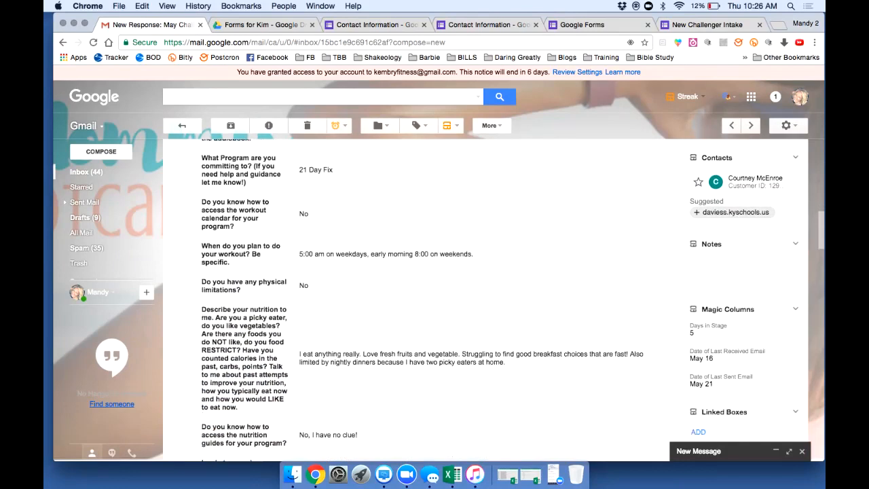
pyautogui.scroll(-10, 435, 299)
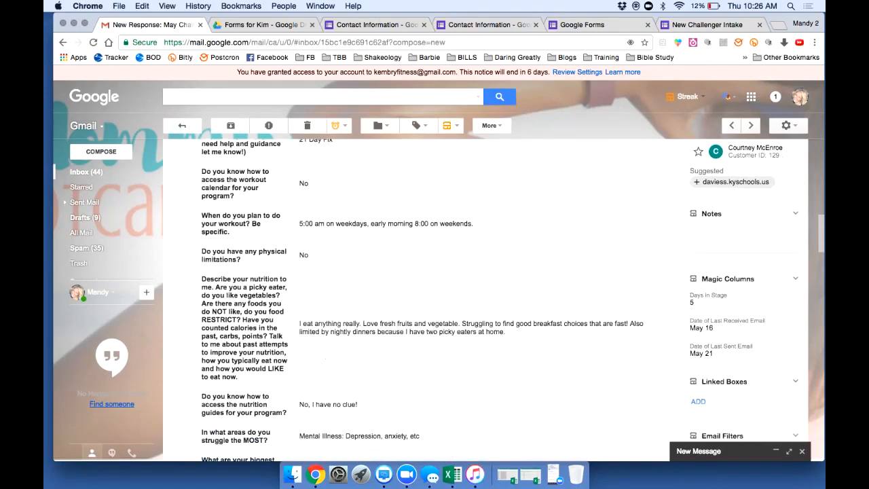
pyautogui.scroll(-15, 434, 299)
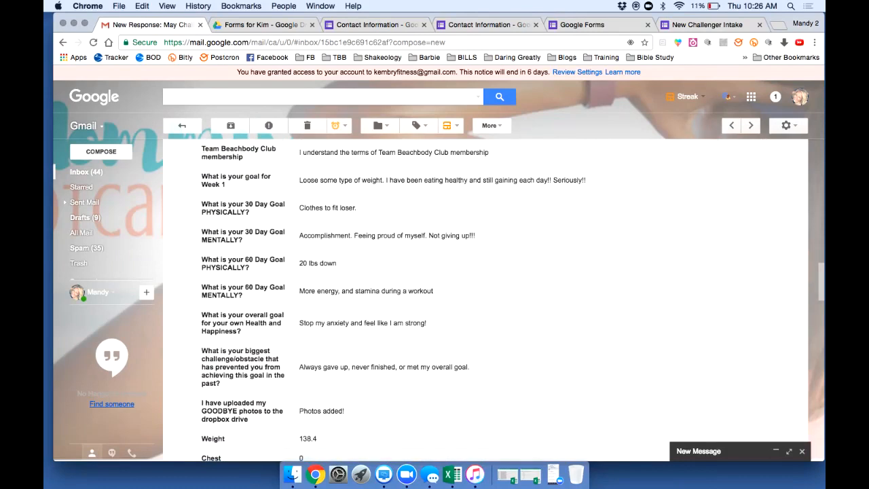
pyautogui.scroll(-14, 434, 299)
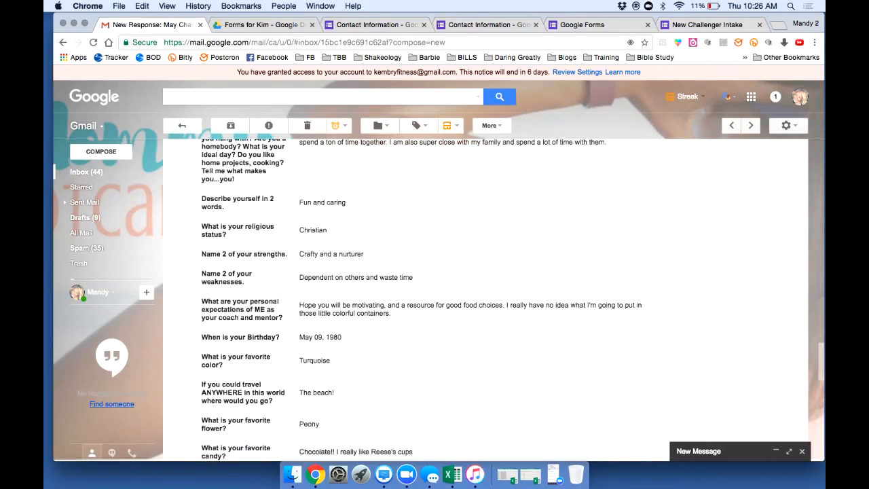
pyautogui.scroll(-15, 434, 299)
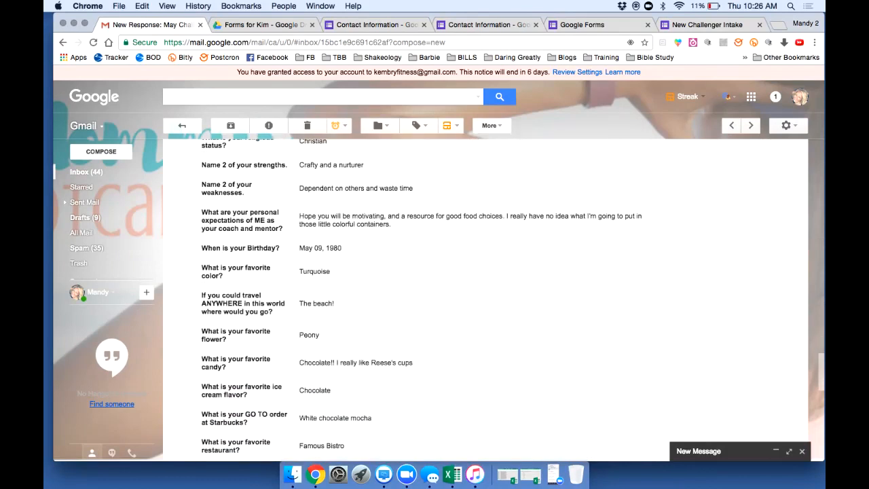
pyautogui.scroll(5, 503, 299)
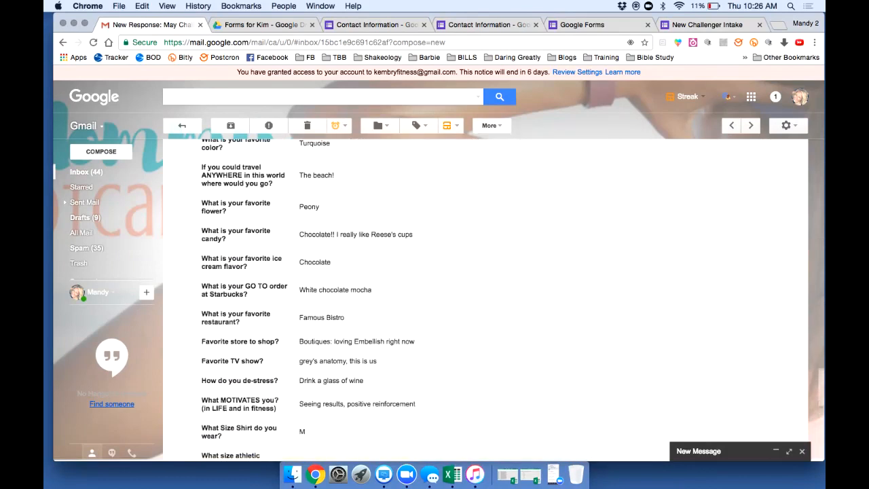
pyautogui.scroll(3, 503, 299)
pyautogui.scroll(-1, 434, 299)
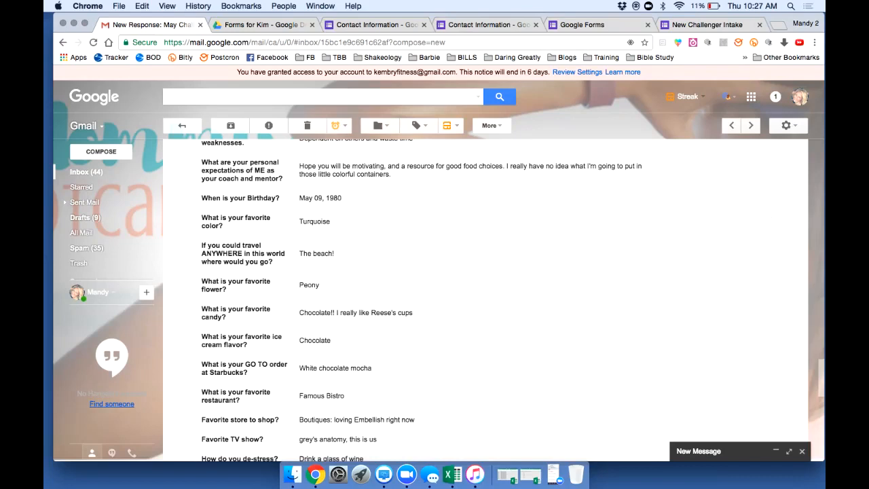
pyautogui.scroll(-4, 486, 299)
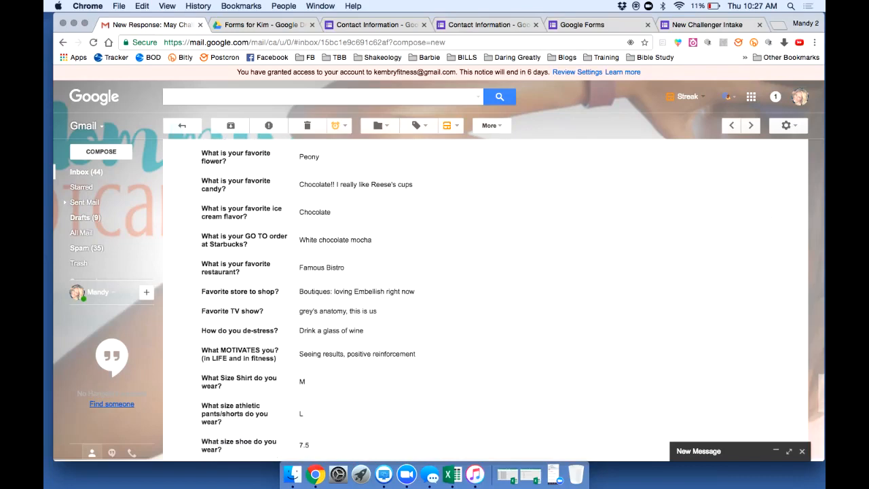
pyautogui.scroll(15, 421, 299)
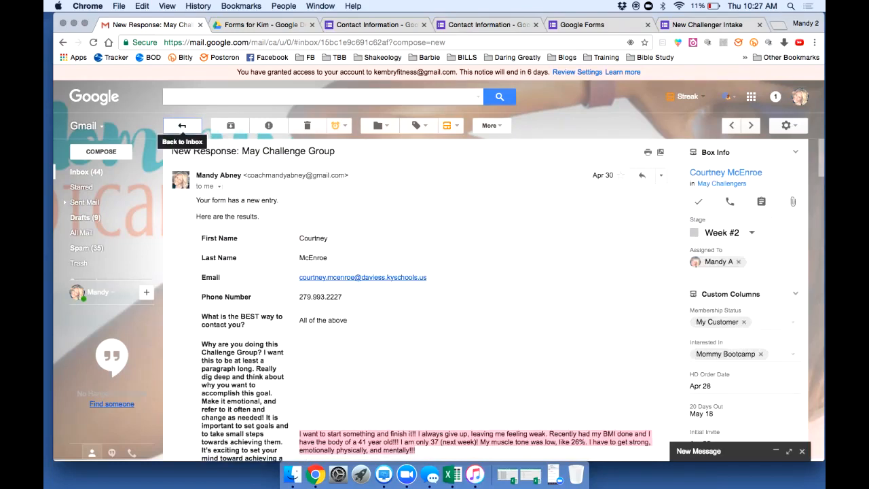
# From the client's Streak record, open the 'New Response: Bootcamp Check-In' email
pyautogui.click(182, 125)
pyautogui.scroll(5, 339, 305)
pyautogui.scroll(3, 421, 288)
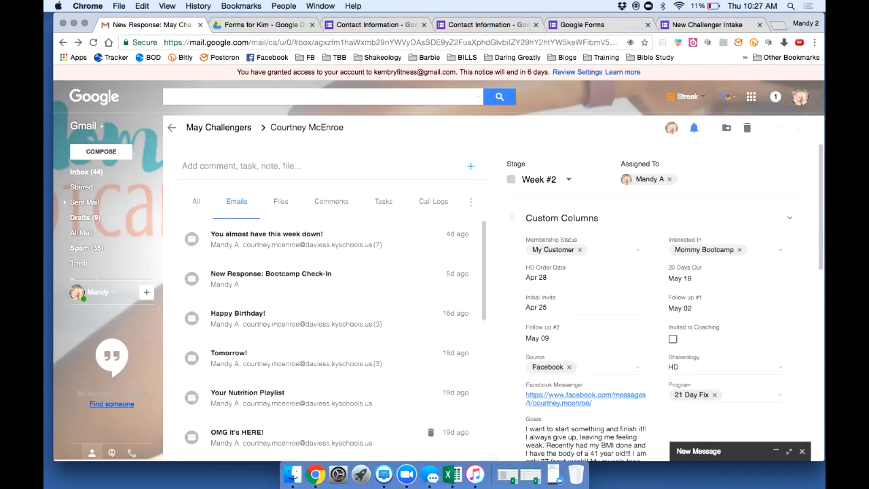
pyautogui.scroll(-3, 432, 275)
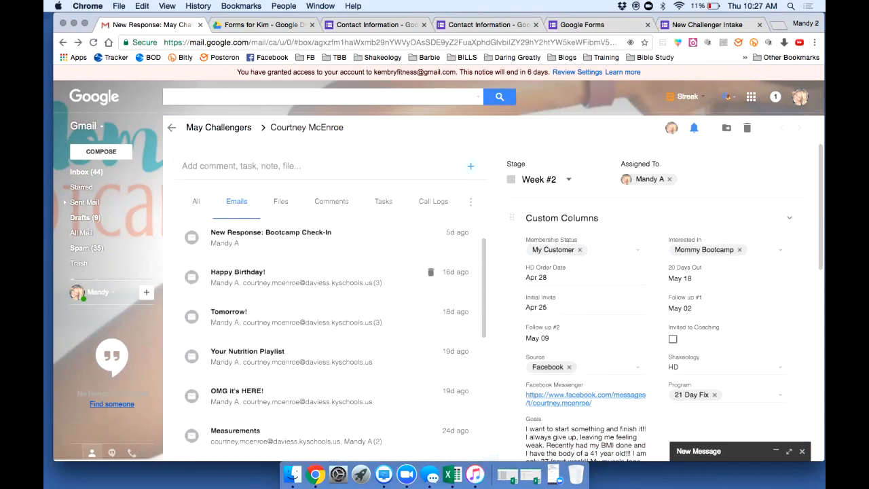
pyautogui.scroll(-1, 307, 292)
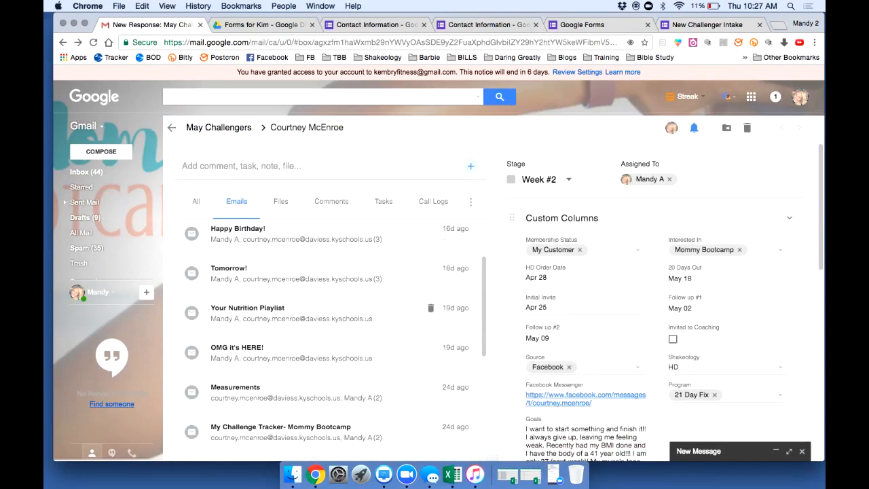
pyautogui.scroll(1, 307, 292)
pyautogui.scroll(2, 307, 279)
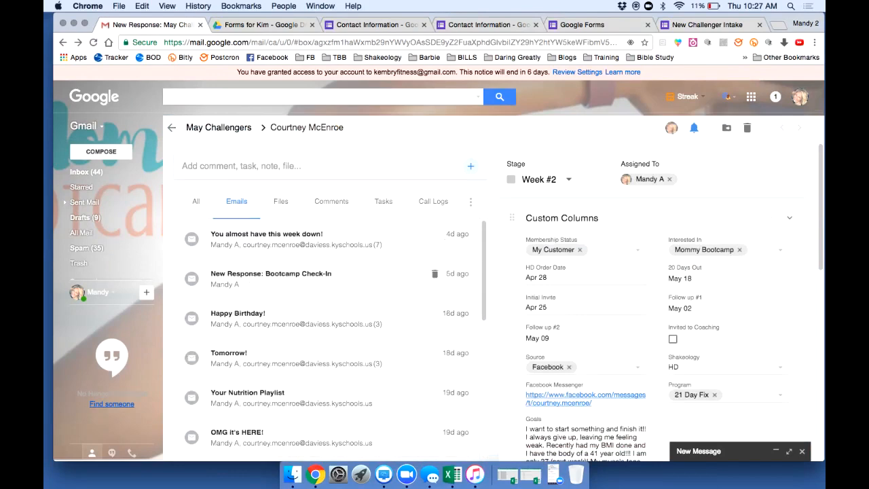
pyautogui.click(307, 279)
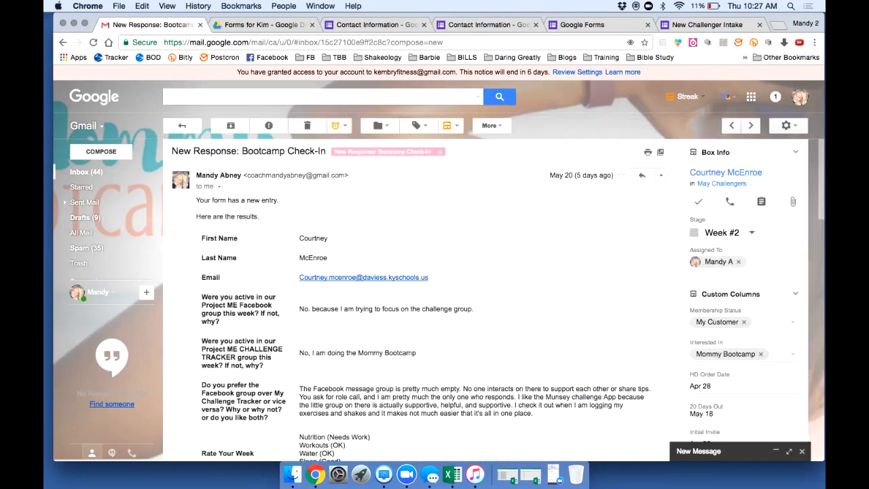
pyautogui.scroll(-5, 421, 298)
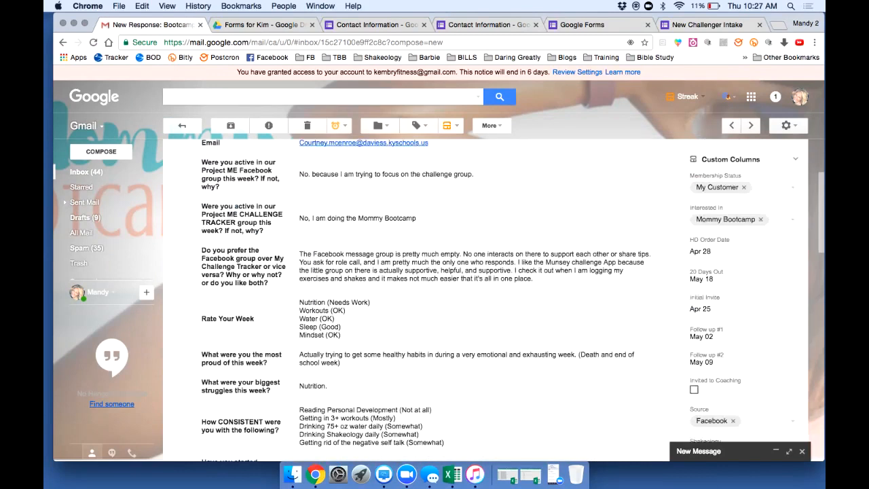
pyautogui.scroll(-1, 421, 299)
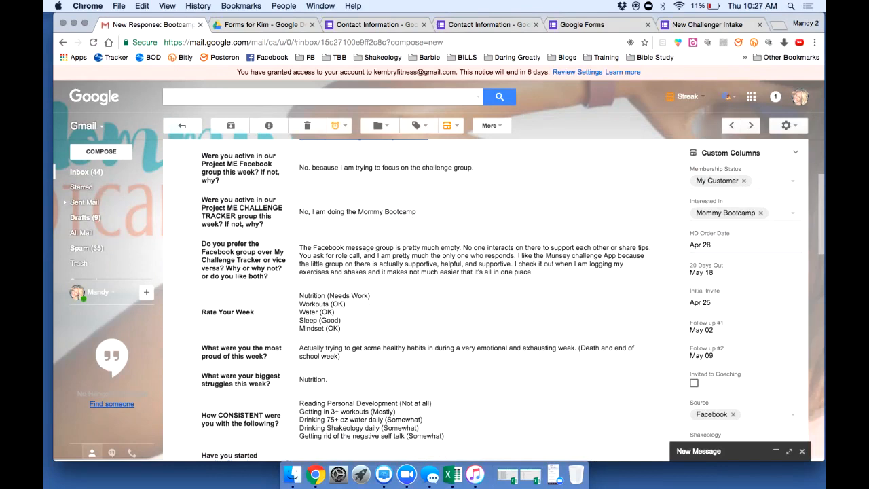
pyautogui.scroll(5, 421, 299)
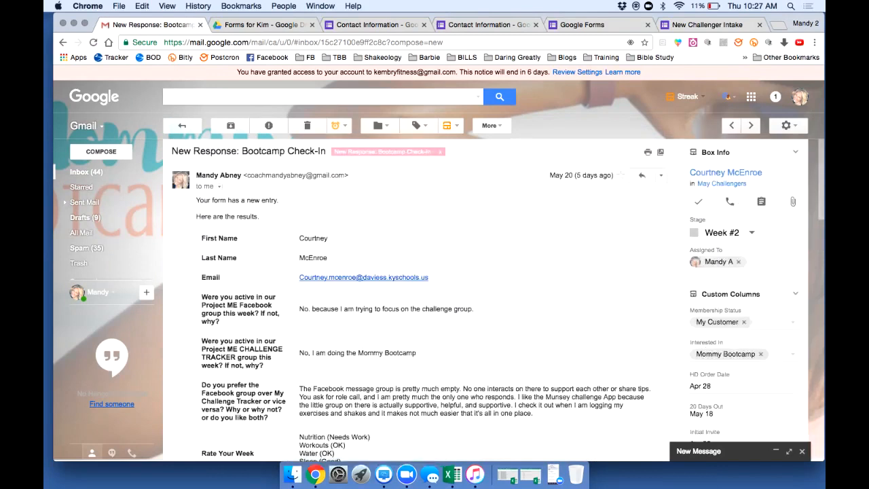
pyautogui.scroll(-2, 421, 298)
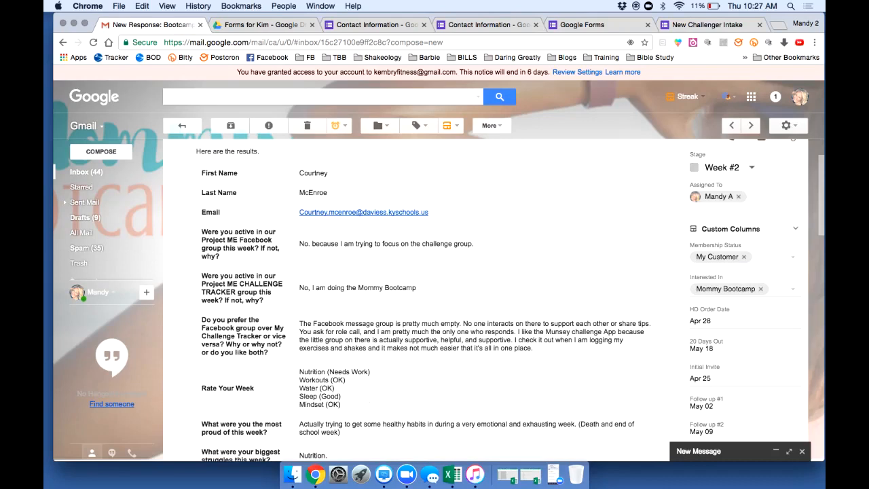
pyautogui.scroll(-1, 421, 299)
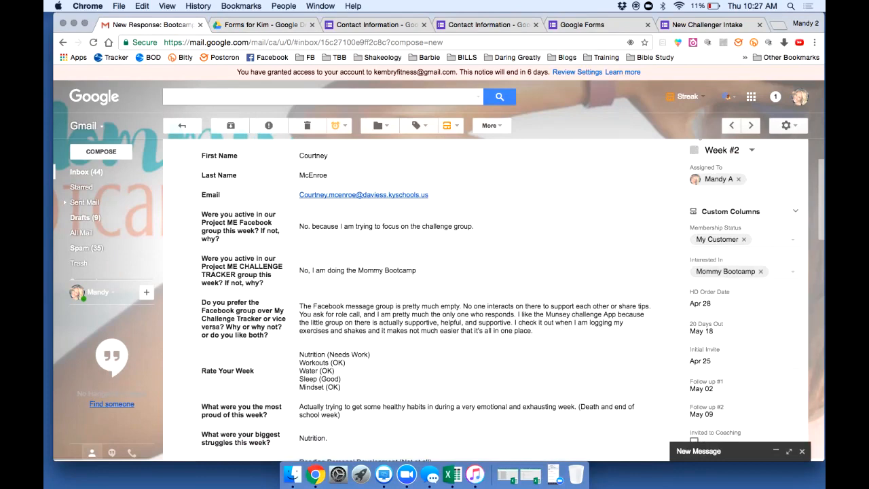
pyautogui.scroll(-3, 421, 299)
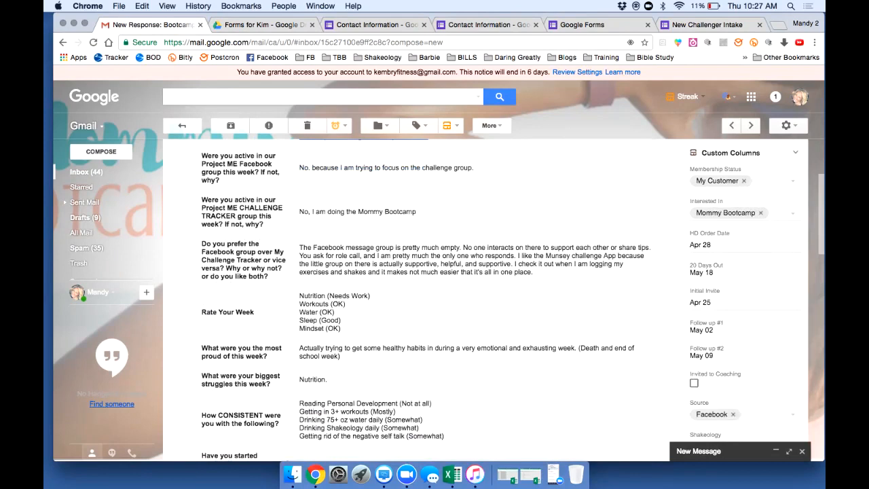
pyautogui.scroll(-3, 421, 299)
pyautogui.scroll(2, 421, 299)
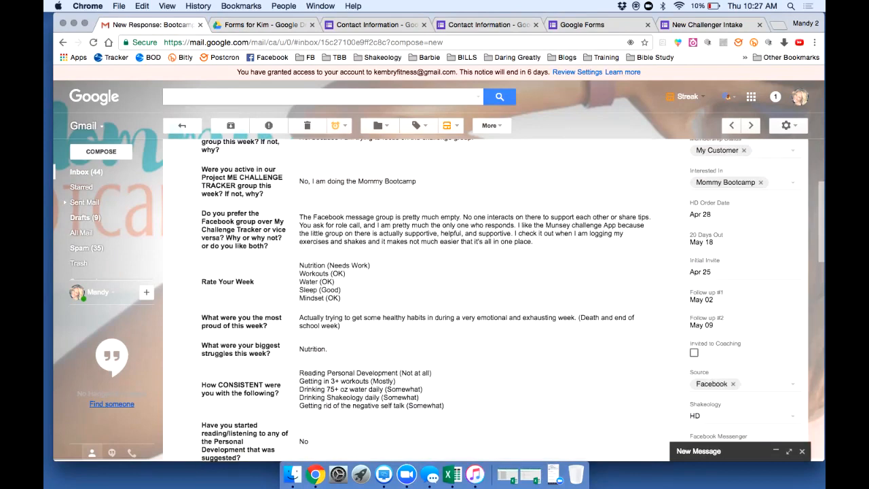
pyautogui.scroll(-10, 421, 299)
pyautogui.scroll(-12, 421, 299)
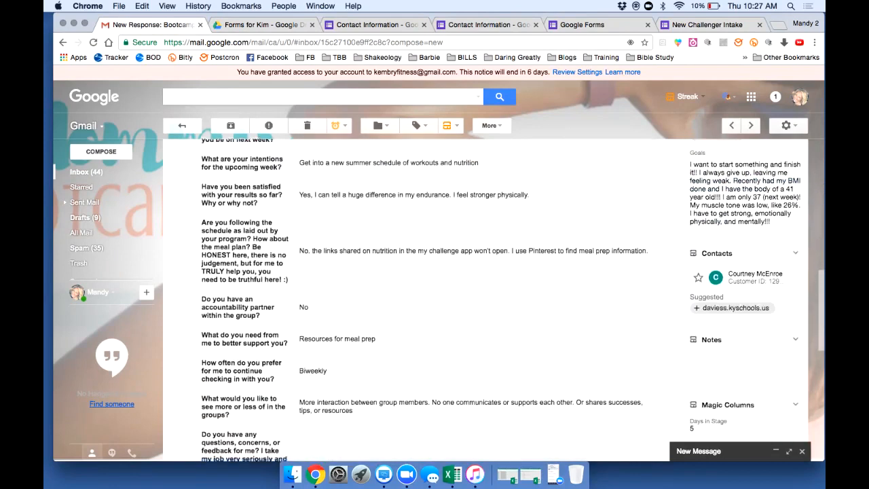
pyautogui.scroll(-6, 421, 299)
pyautogui.scroll(20, 421, 299)
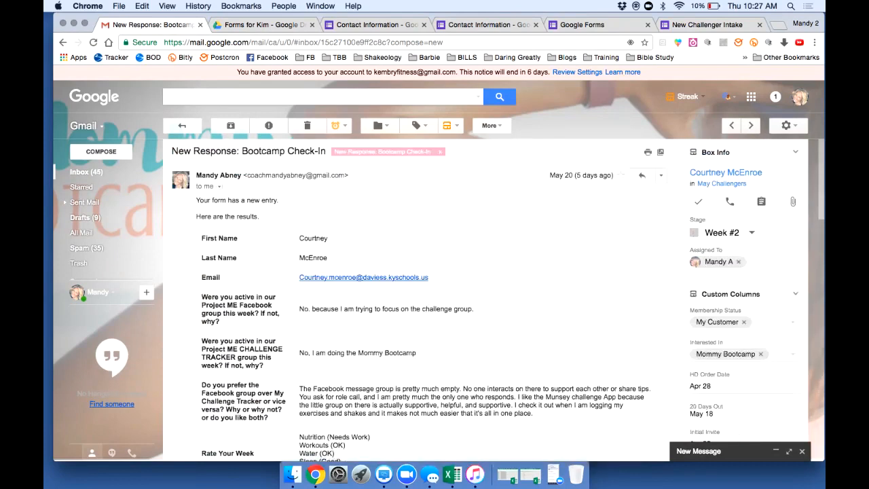
pyautogui.scroll(-5, 422, 299)
pyautogui.scroll(-10, 421, 299)
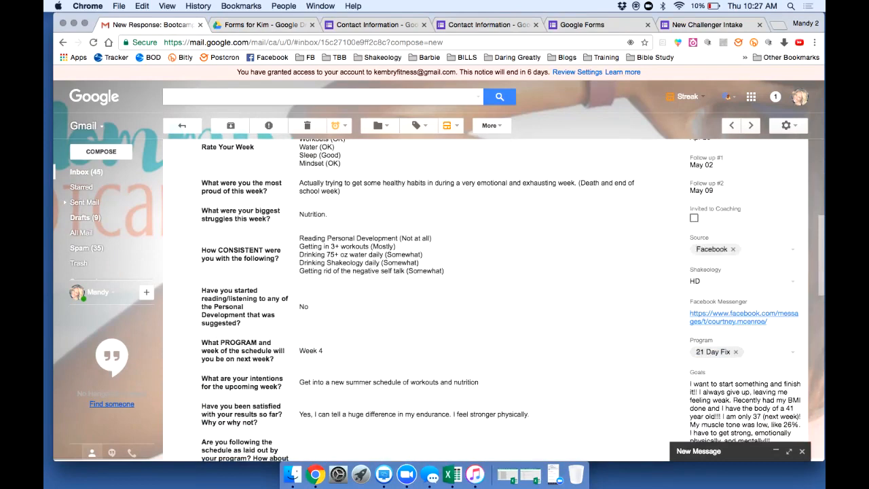
pyautogui.scroll(-4, 421, 299)
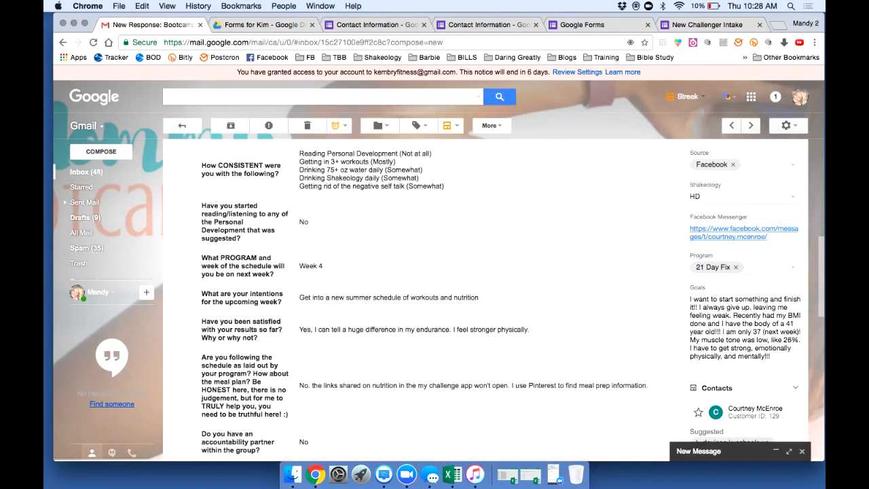
pyautogui.moveTo(299, 266); pyautogui.dragTo(324, 266)
pyautogui.doubleClick(303, 222)
pyautogui.scroll(2, 435, 299)
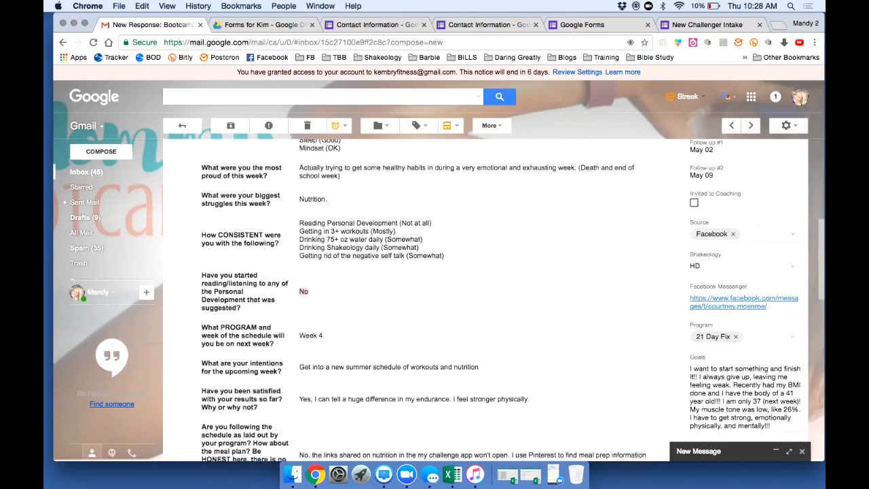
pyautogui.scroll(-5, 434, 299)
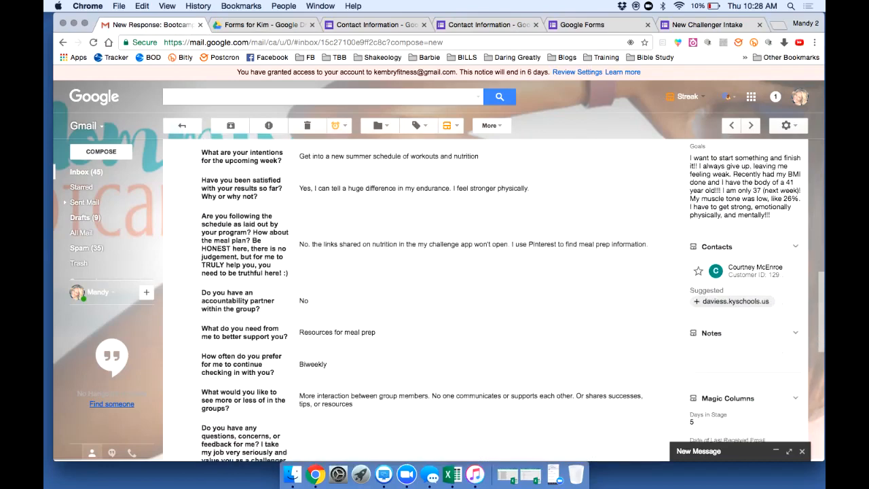